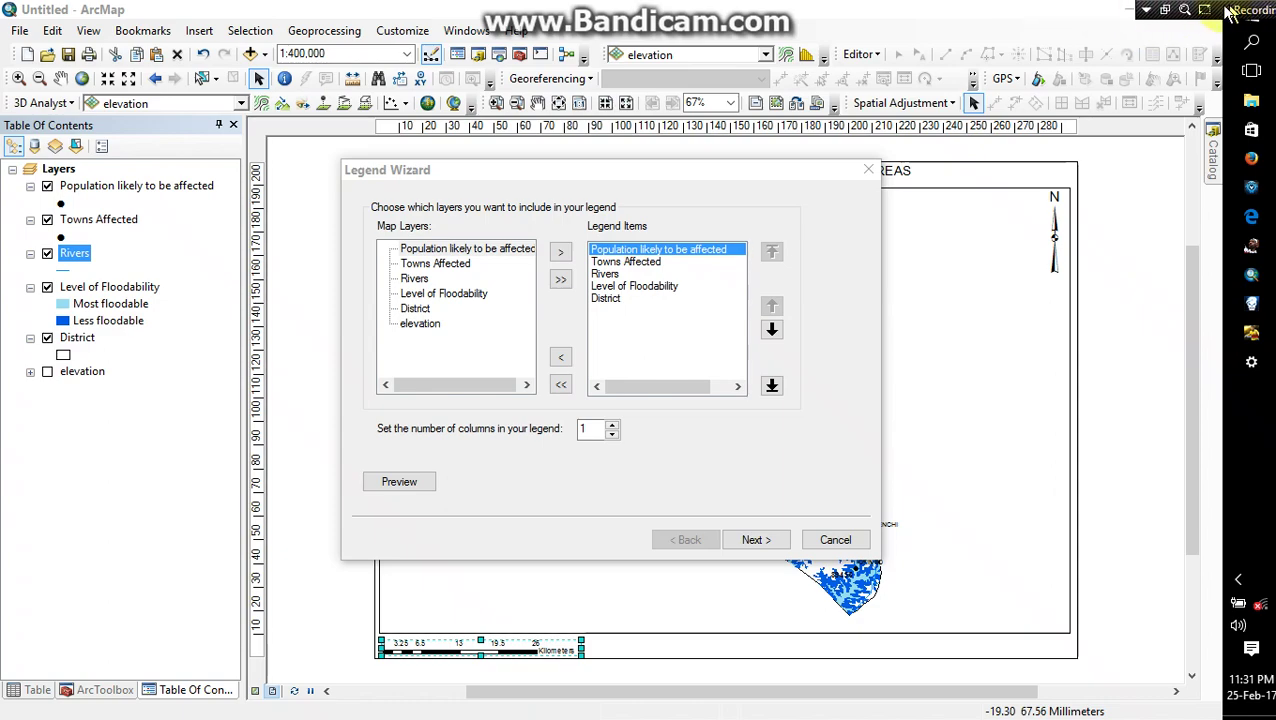
# Remove District from the legend items, move Towns Affected up, and lay the legend out in 2 columns
pyautogui.moveTo(1192, 14); pyautogui.dragTo(1231, 8)
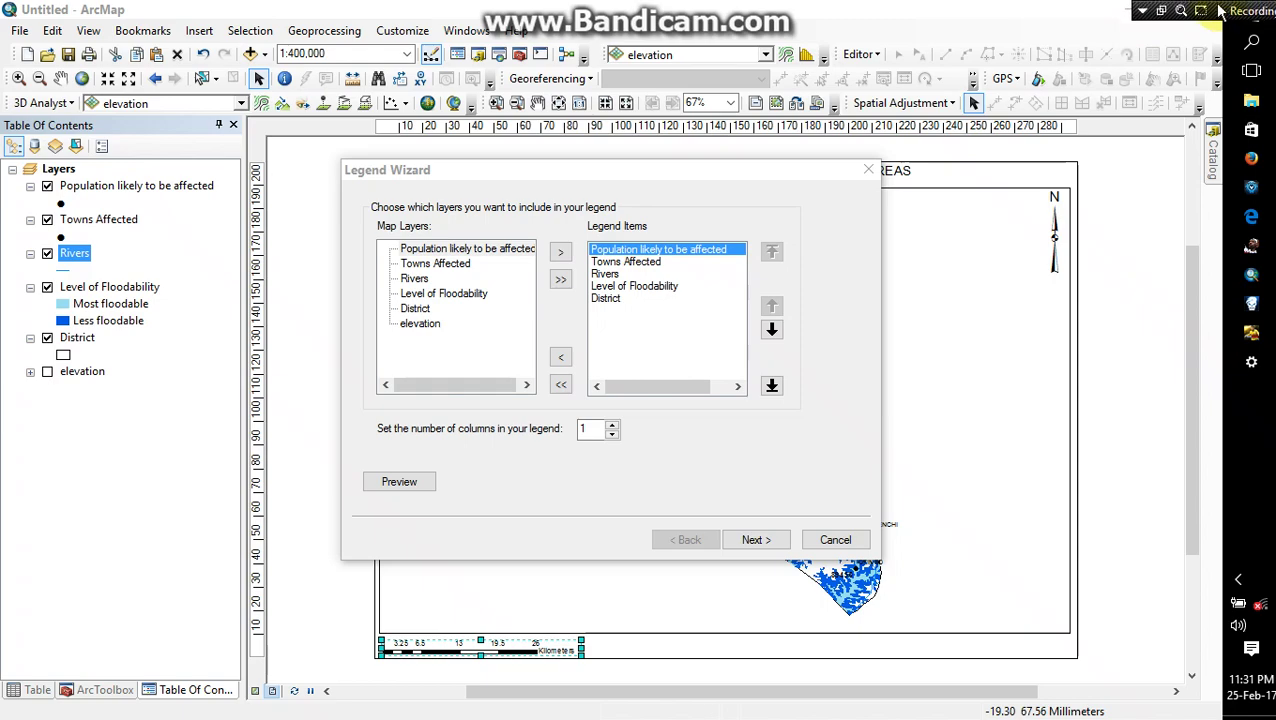
pyautogui.click(607, 298)
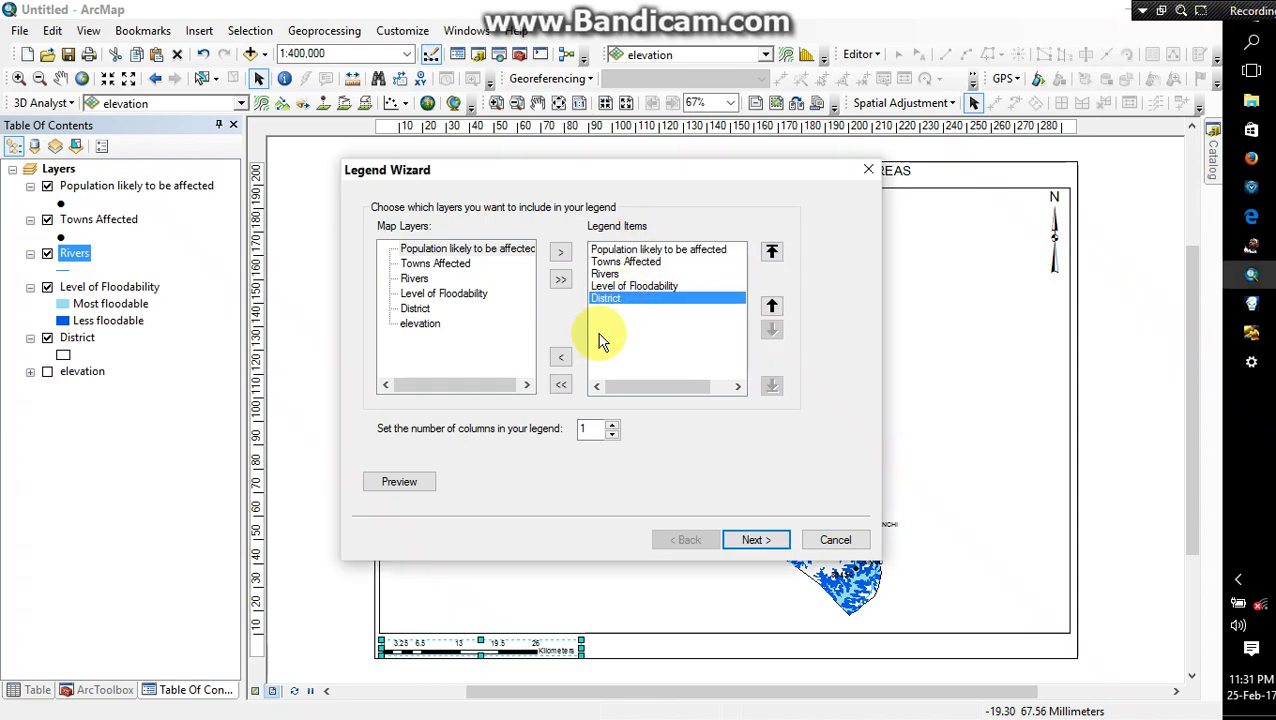
pyautogui.click(560, 356)
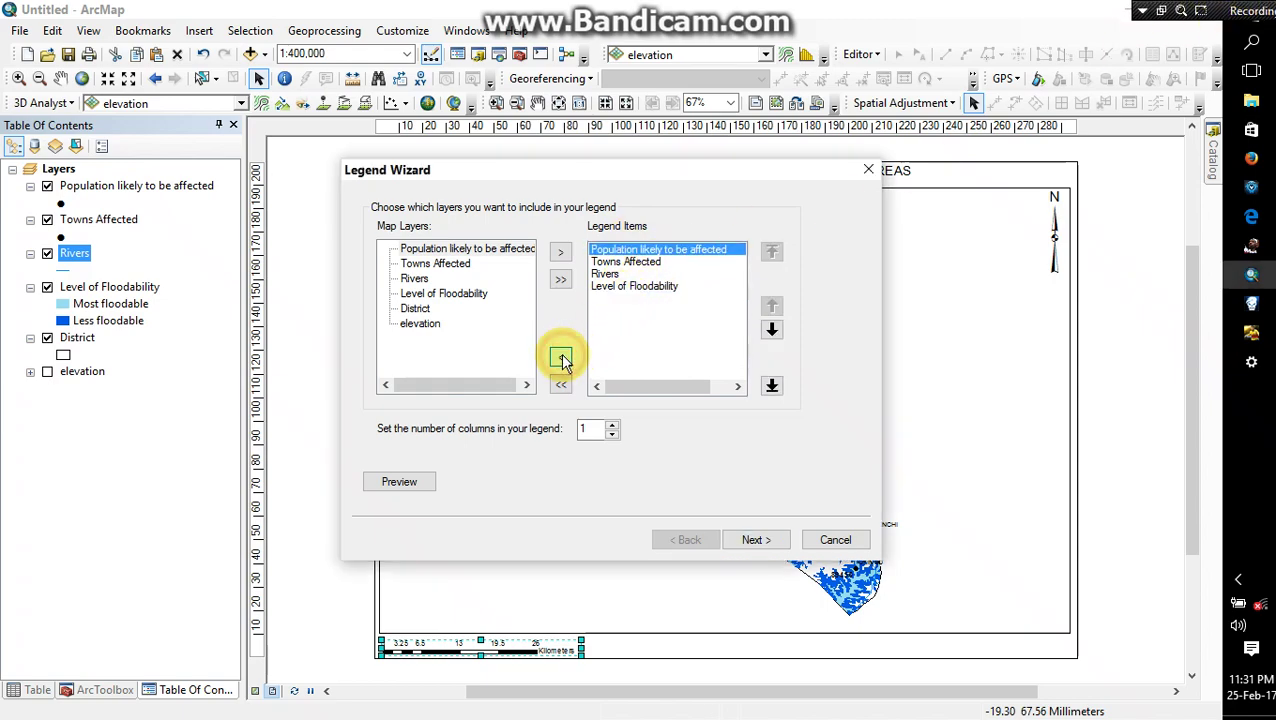
pyautogui.click(618, 262)
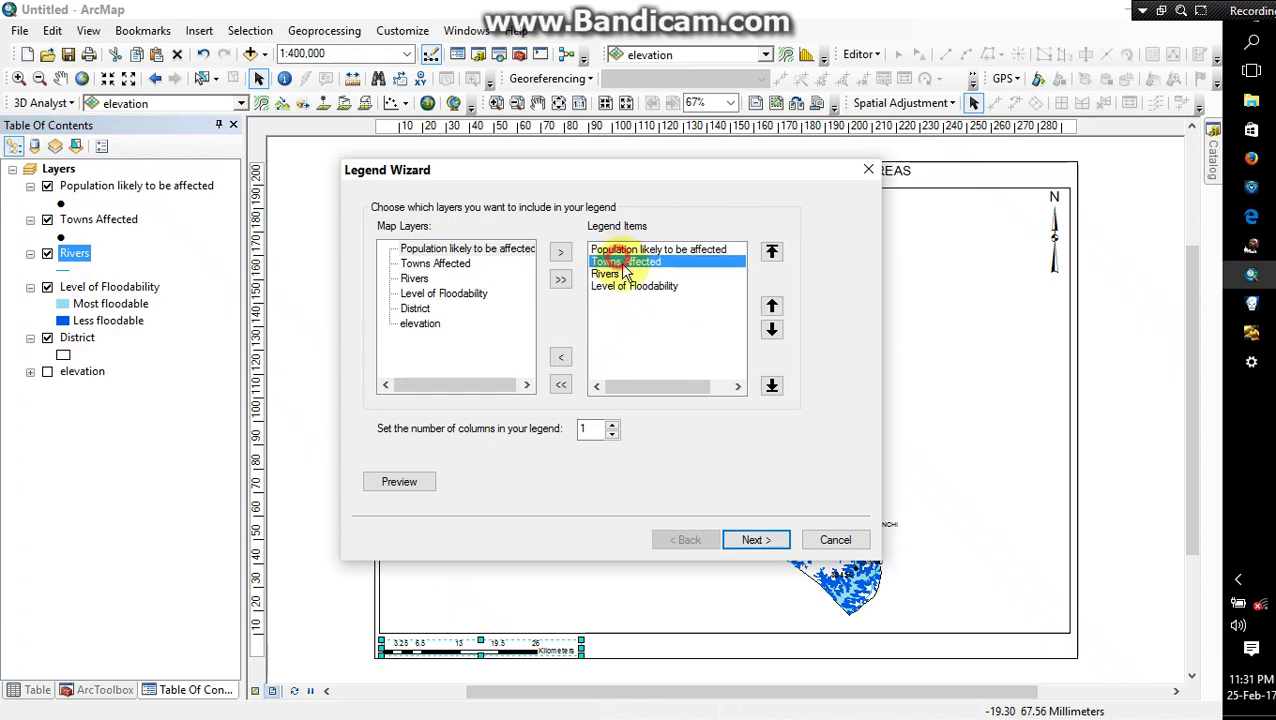
pyautogui.click(769, 305)
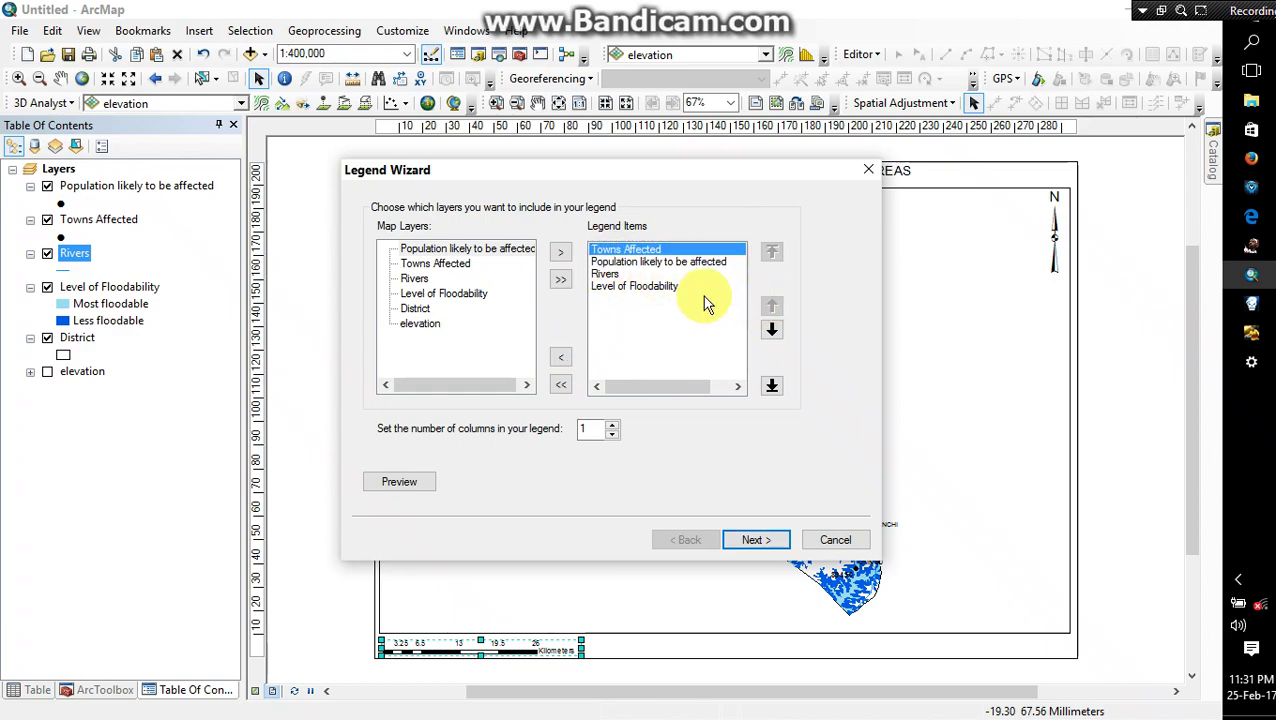
pyautogui.click(614, 287)
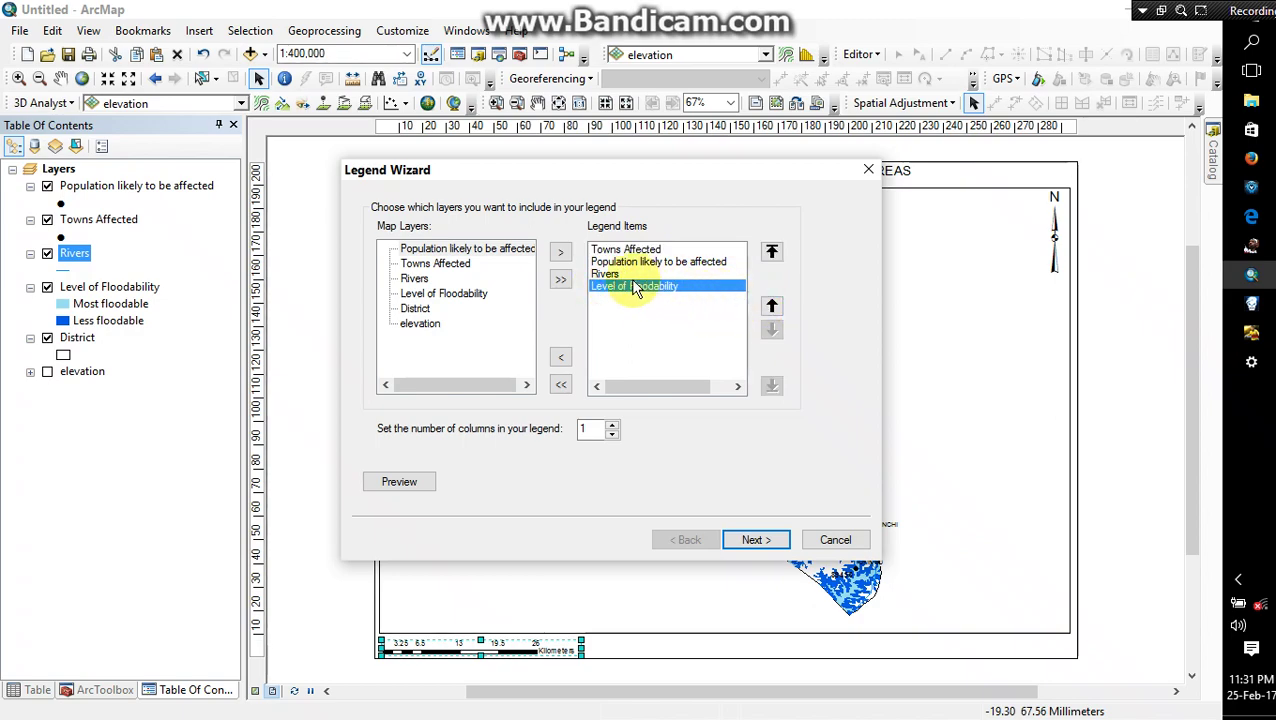
pyautogui.click(612, 426)
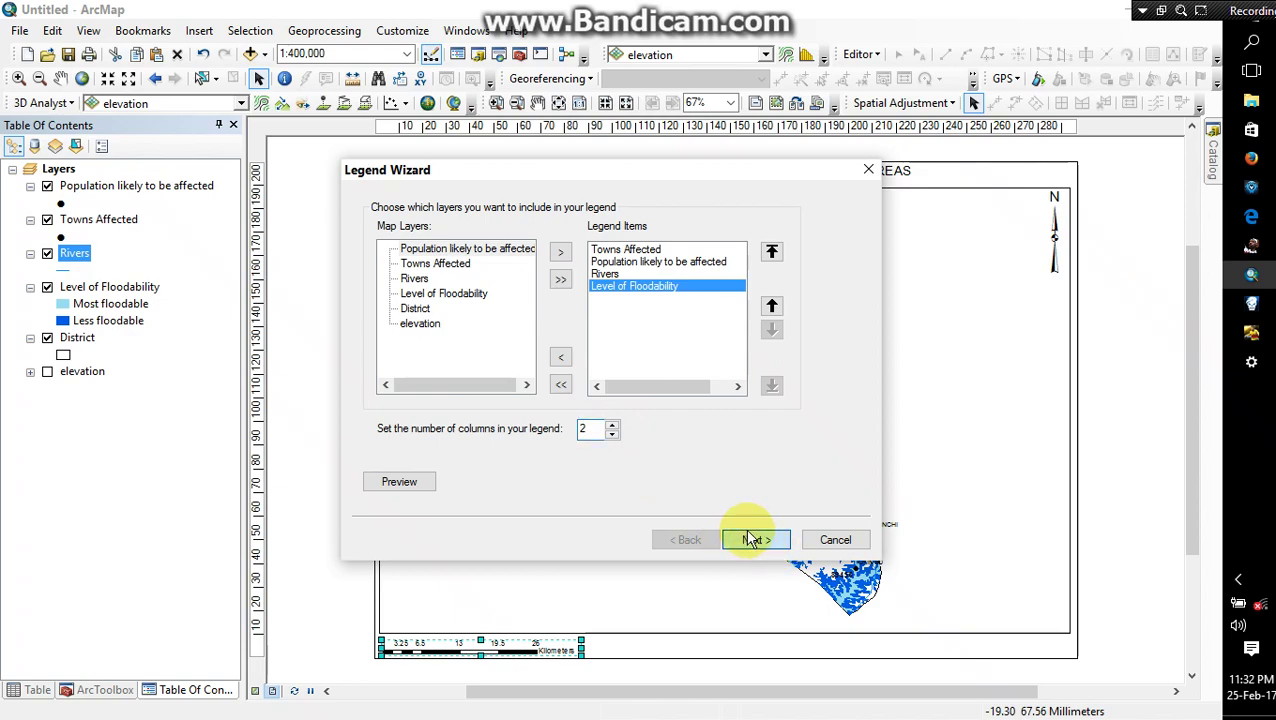
pyautogui.click(754, 541)
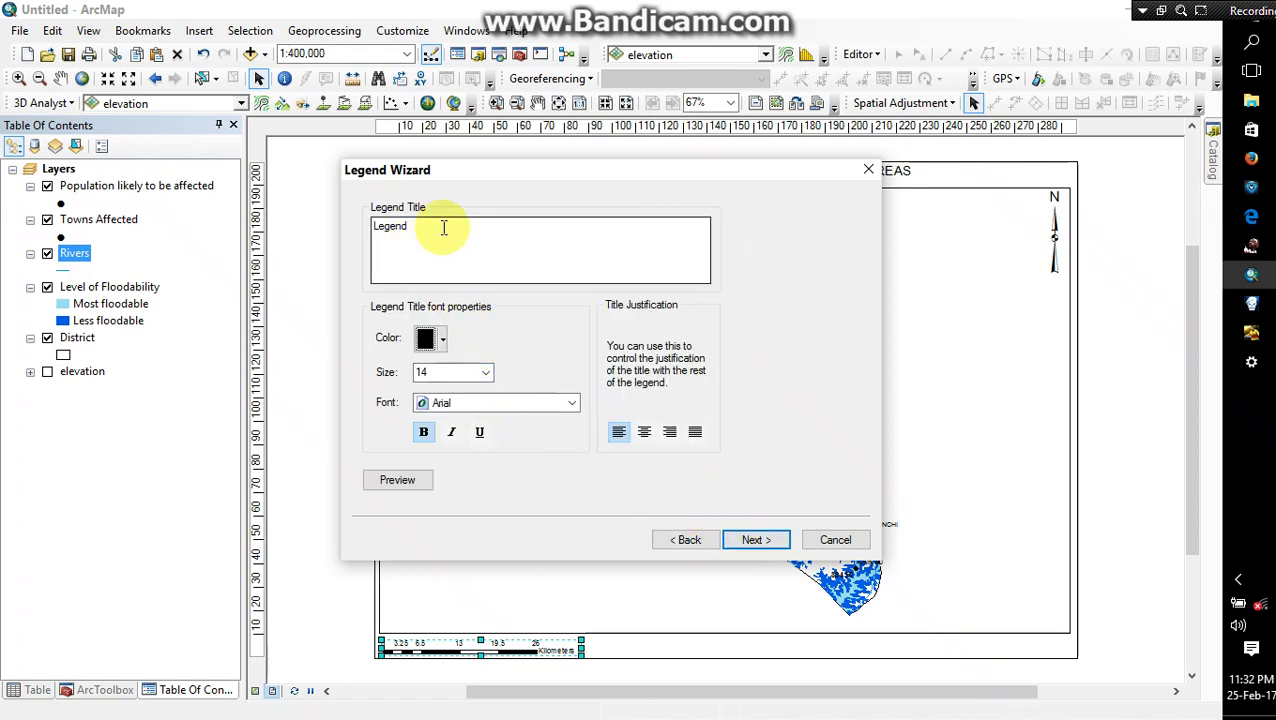
# Clear the default legend title and give the legend a Lt Blue background
pyautogui.moveTo(441, 228); pyautogui.dragTo(336, 219)
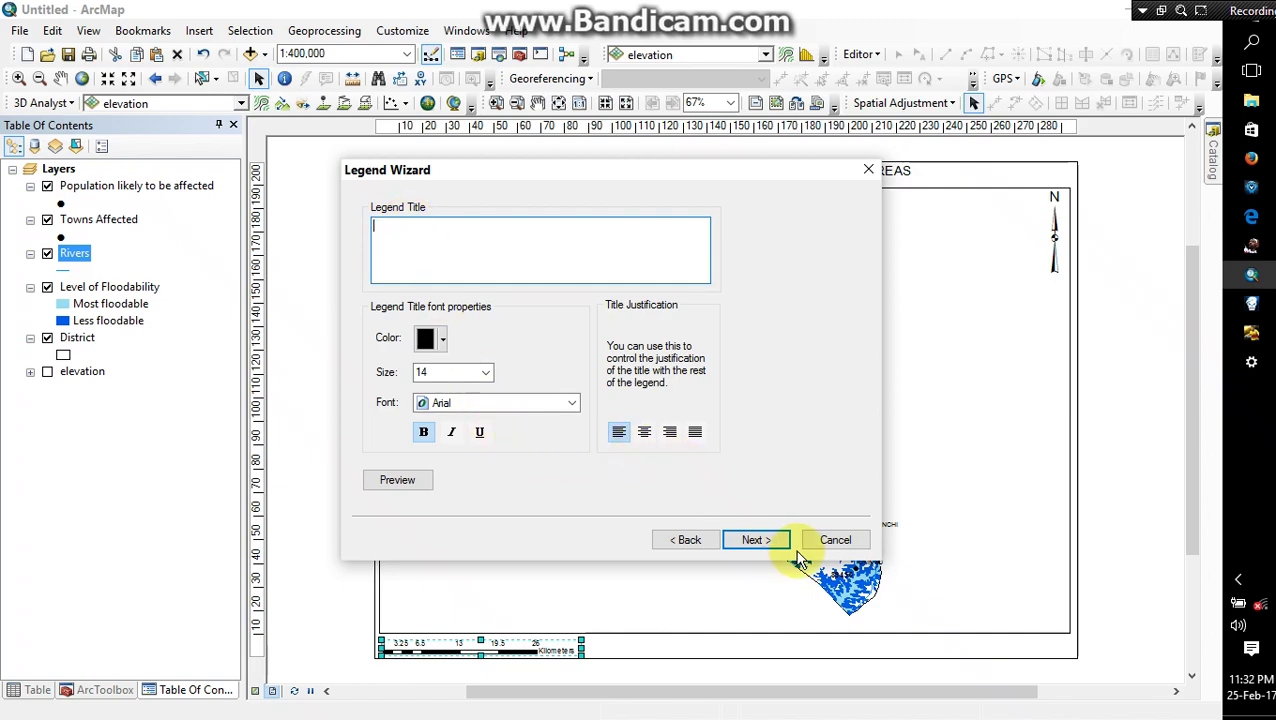
pyautogui.click(755, 540)
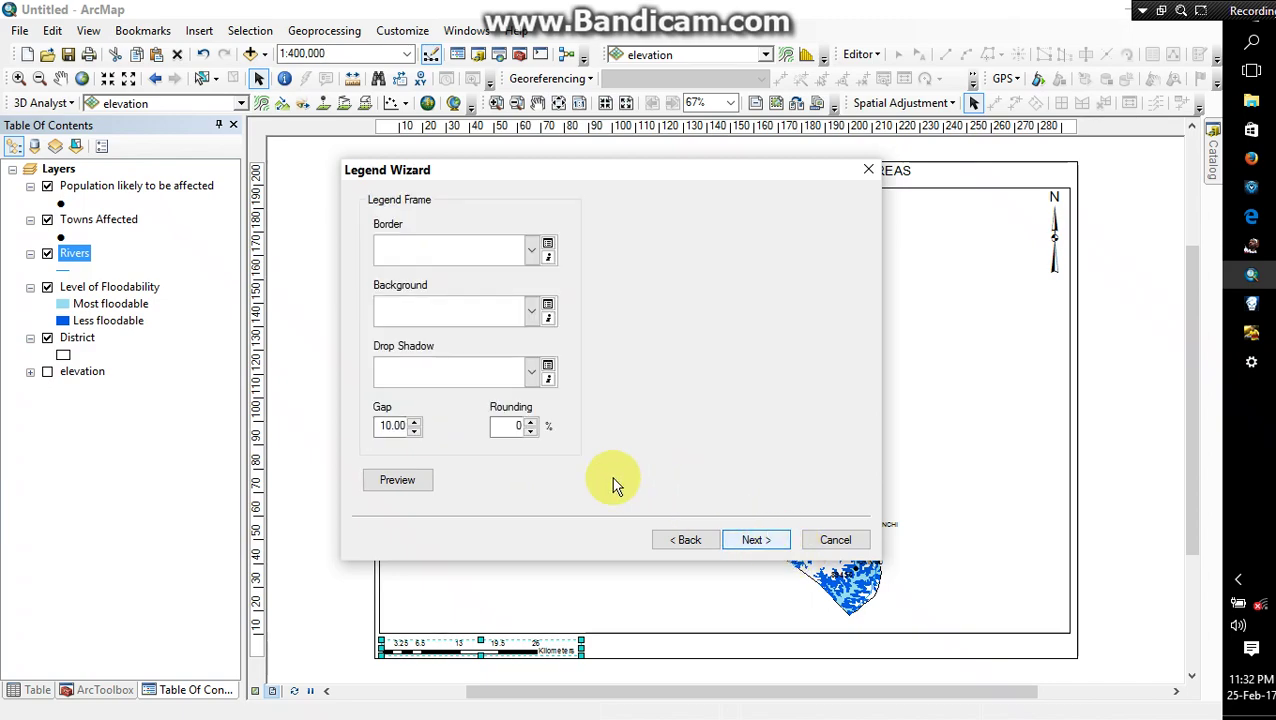
pyautogui.click(531, 313)
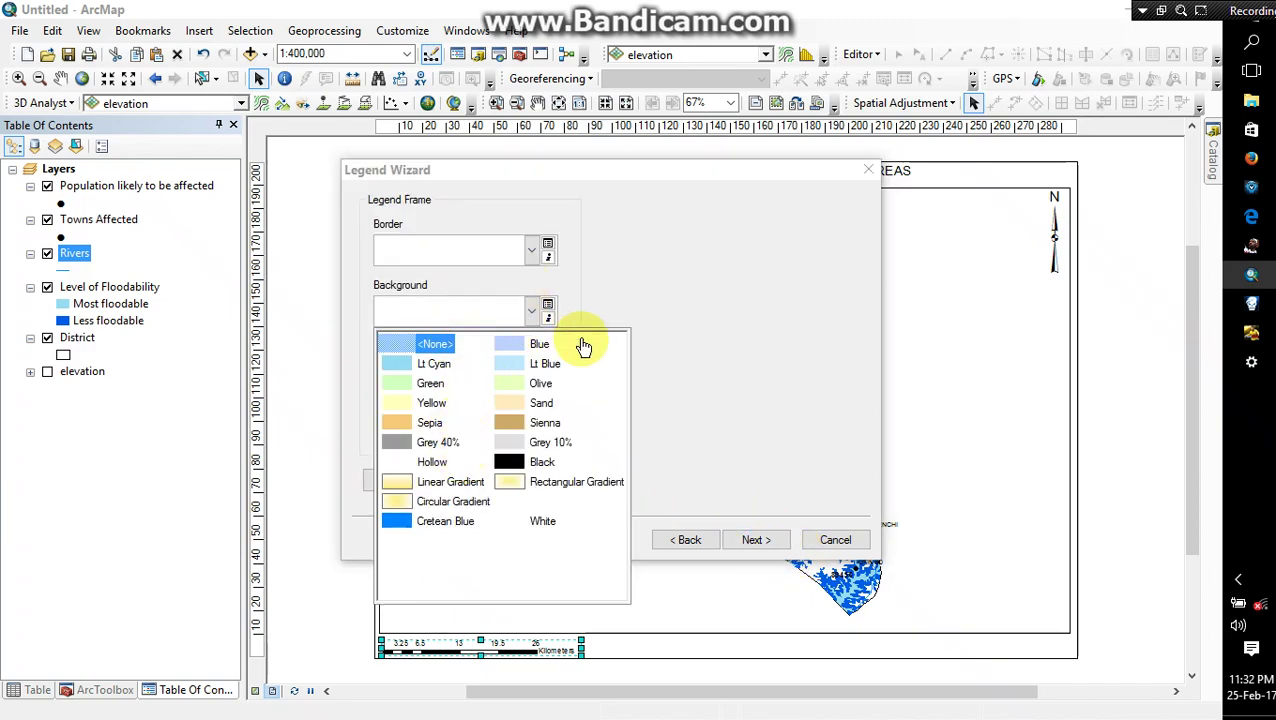
pyautogui.click(507, 365)
# Use Arc line patches and Urbanized Area area patches, then finish the legend
pyautogui.click(766, 543)
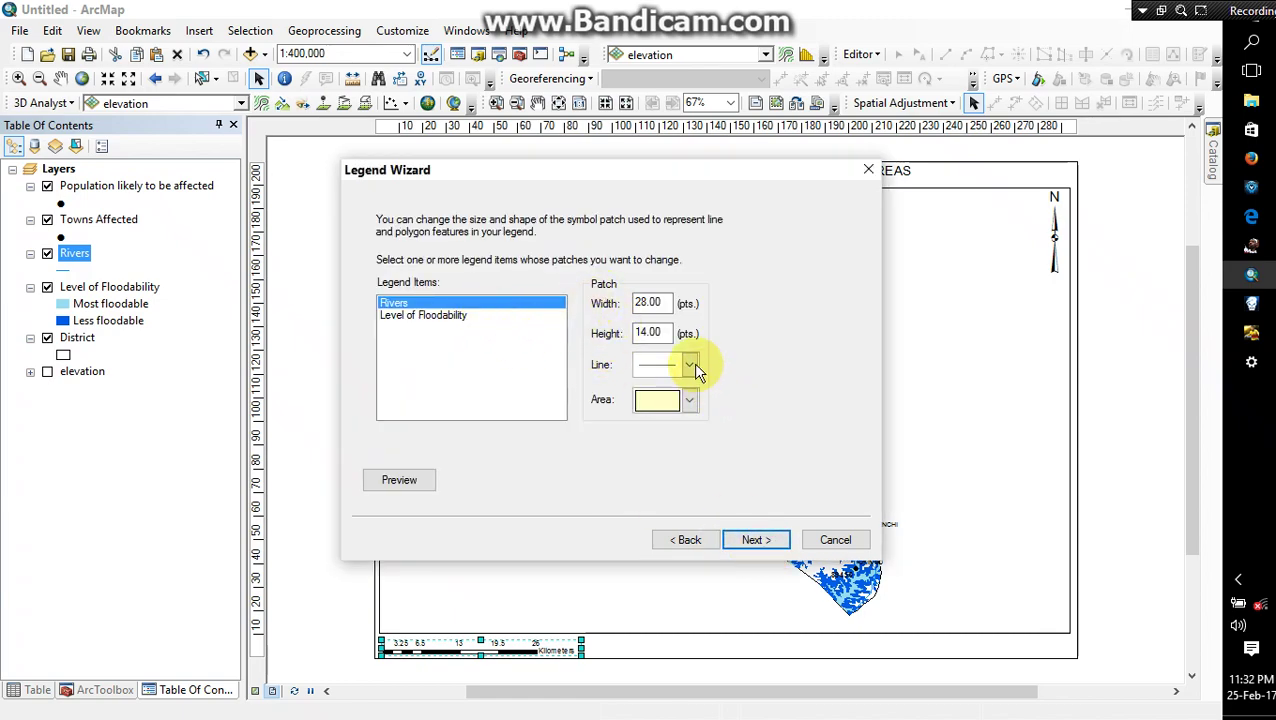
pyautogui.click(692, 367)
pyautogui.click(668, 482)
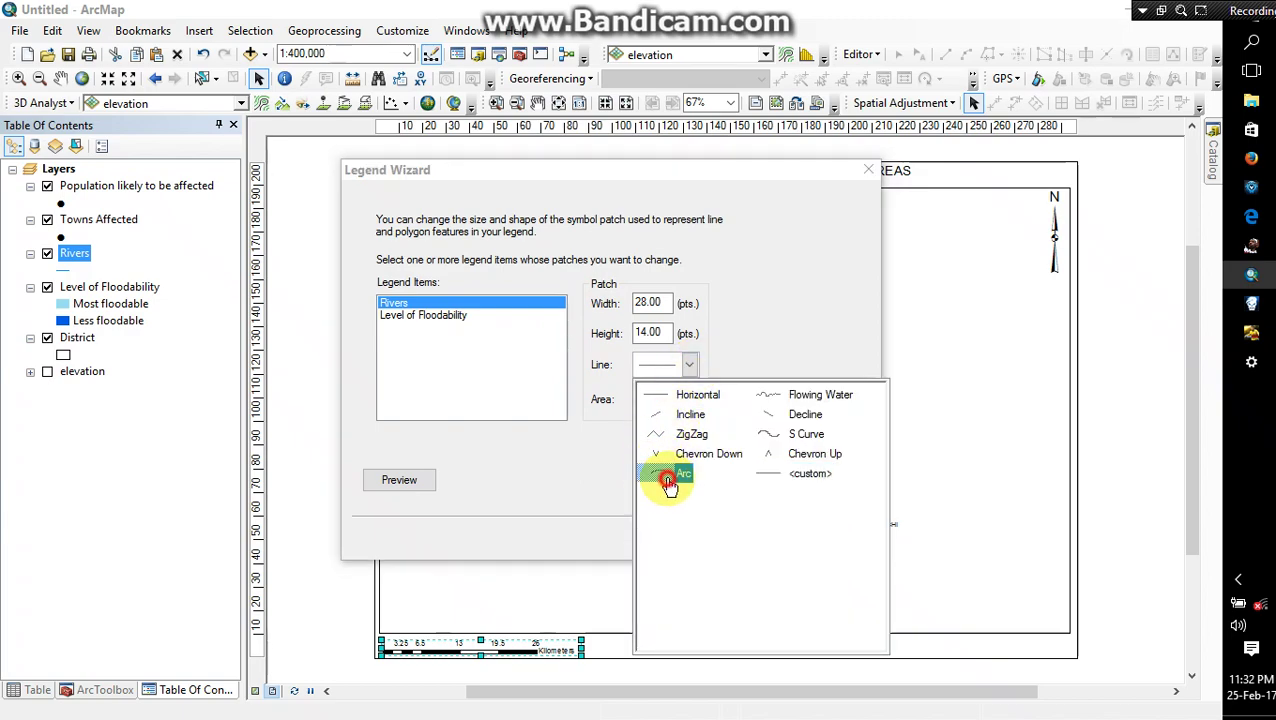
pyautogui.click(692, 400)
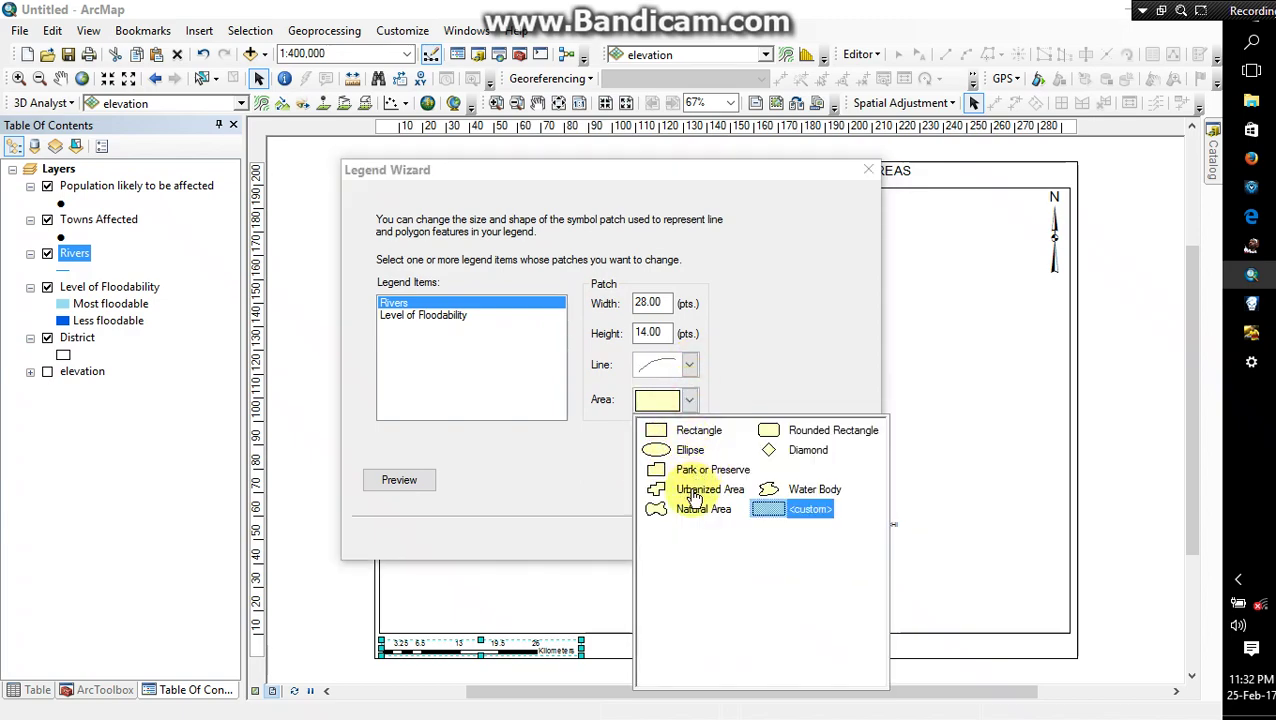
pyautogui.click(683, 487)
pyautogui.click(781, 540)
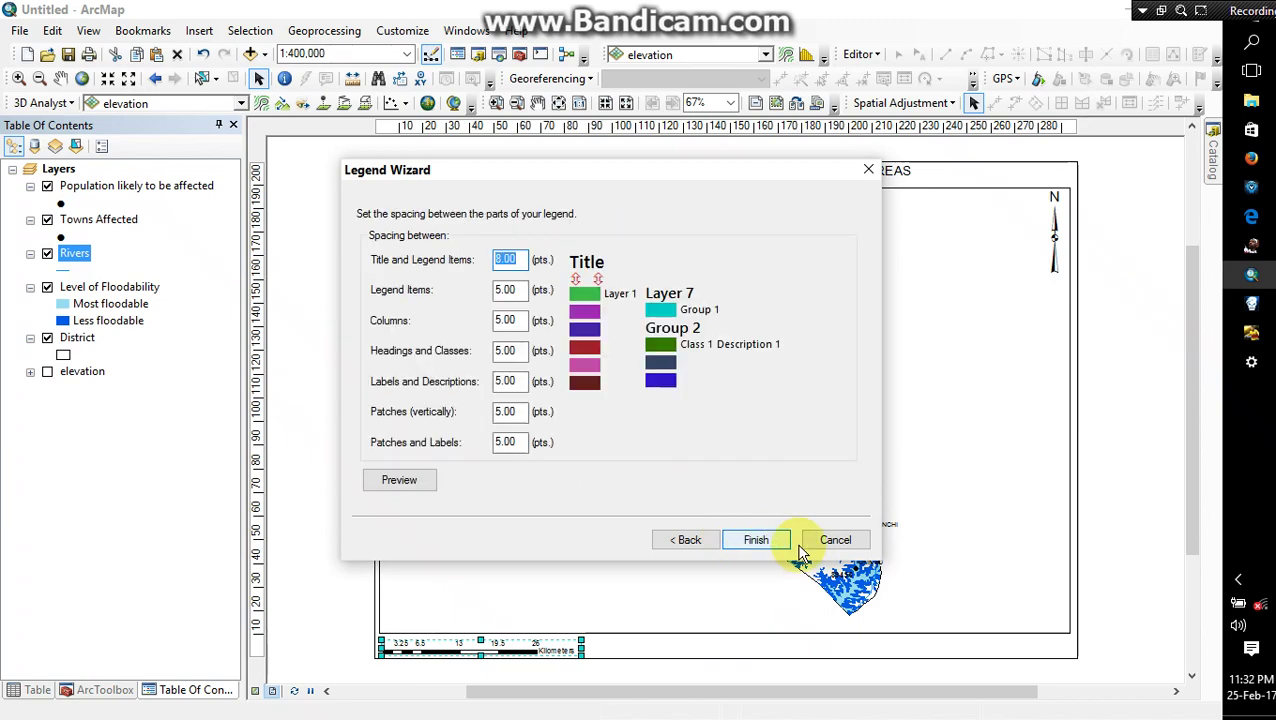
pyautogui.click(770, 545)
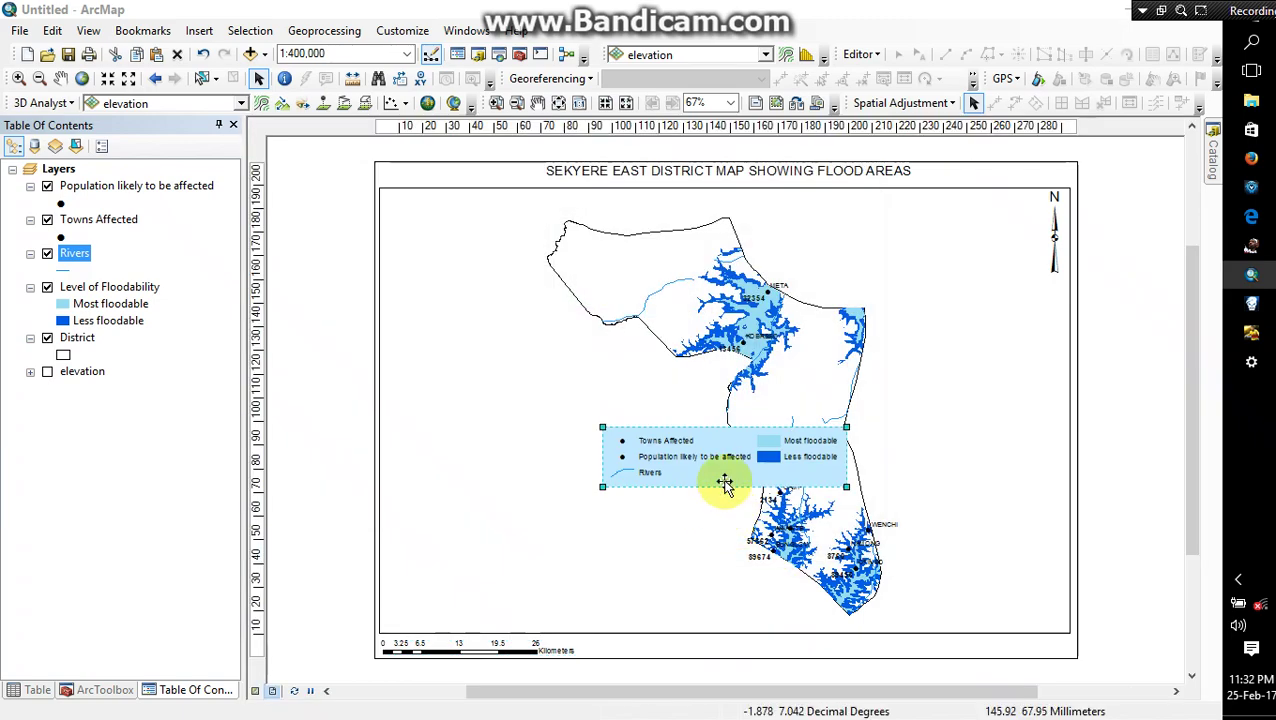
# Drag the legend to the map's lower-left corner and open its Legend Properties
pyautogui.moveTo(735, 475); pyautogui.dragTo(518, 583)
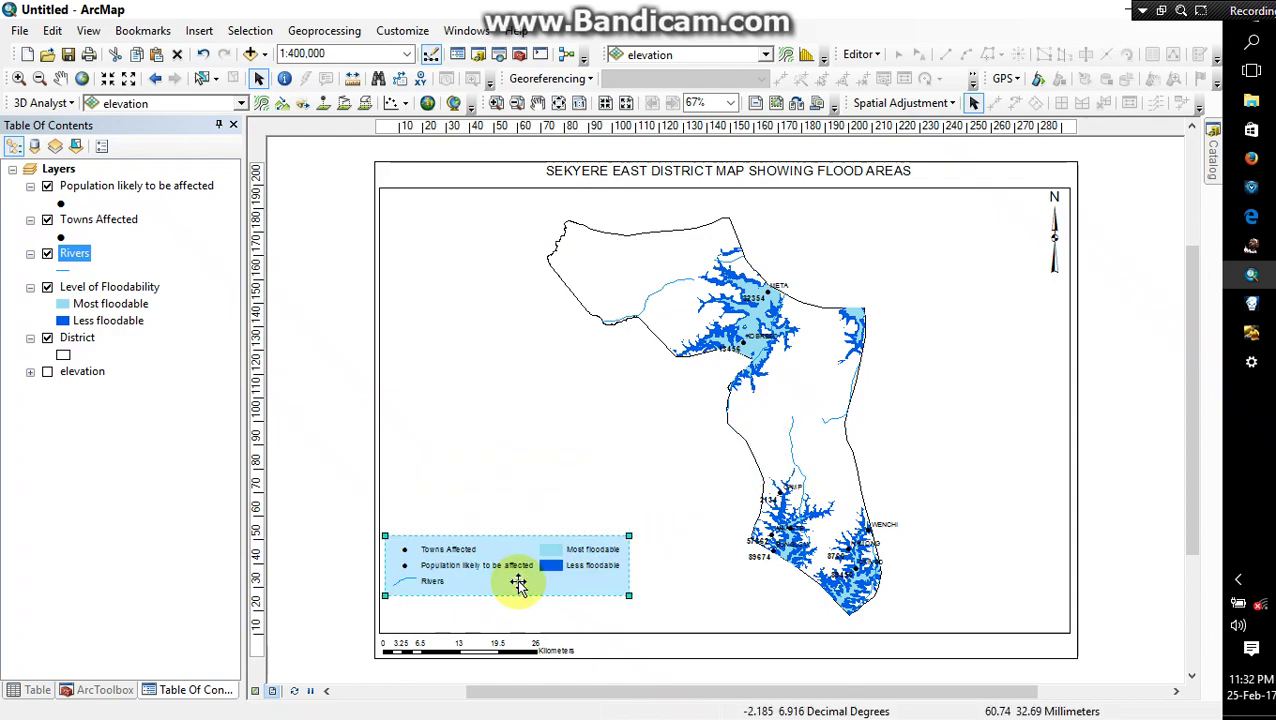
pyautogui.doubleClick(522, 583)
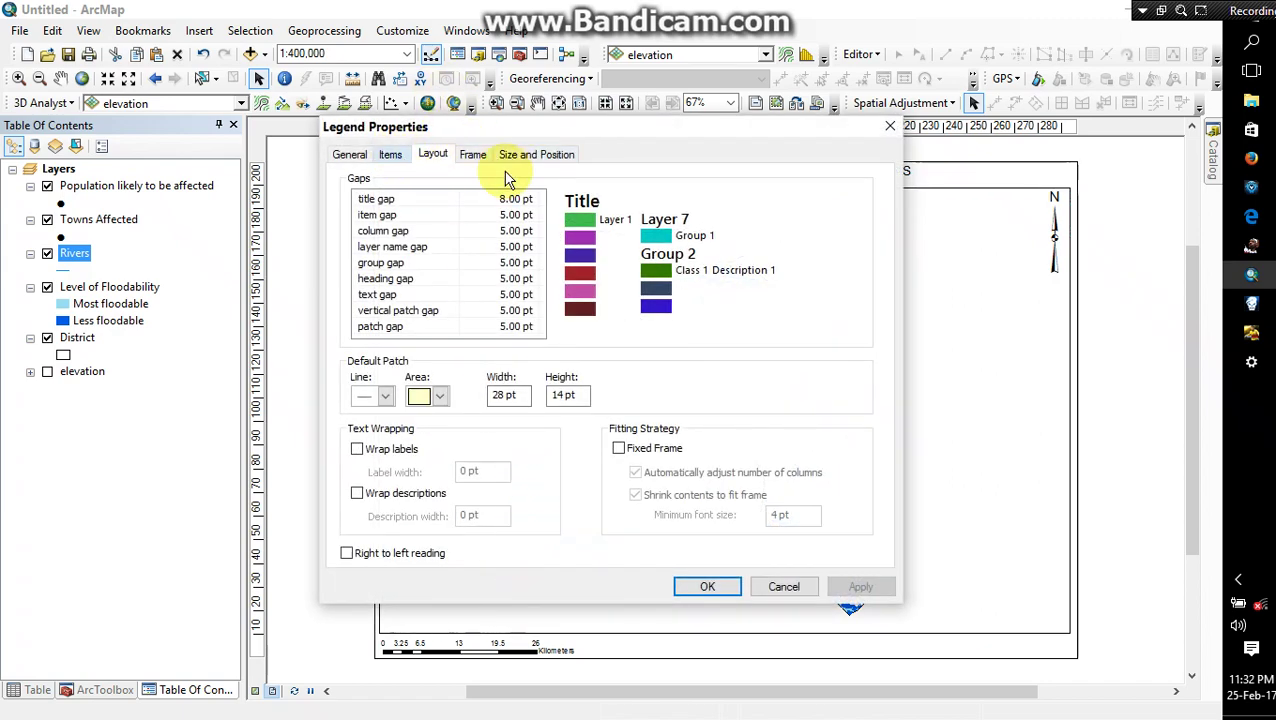
# In Legend Properties layout, set area patches to Urbanized Area and line patches to Arc
pyautogui.click(890, 126)
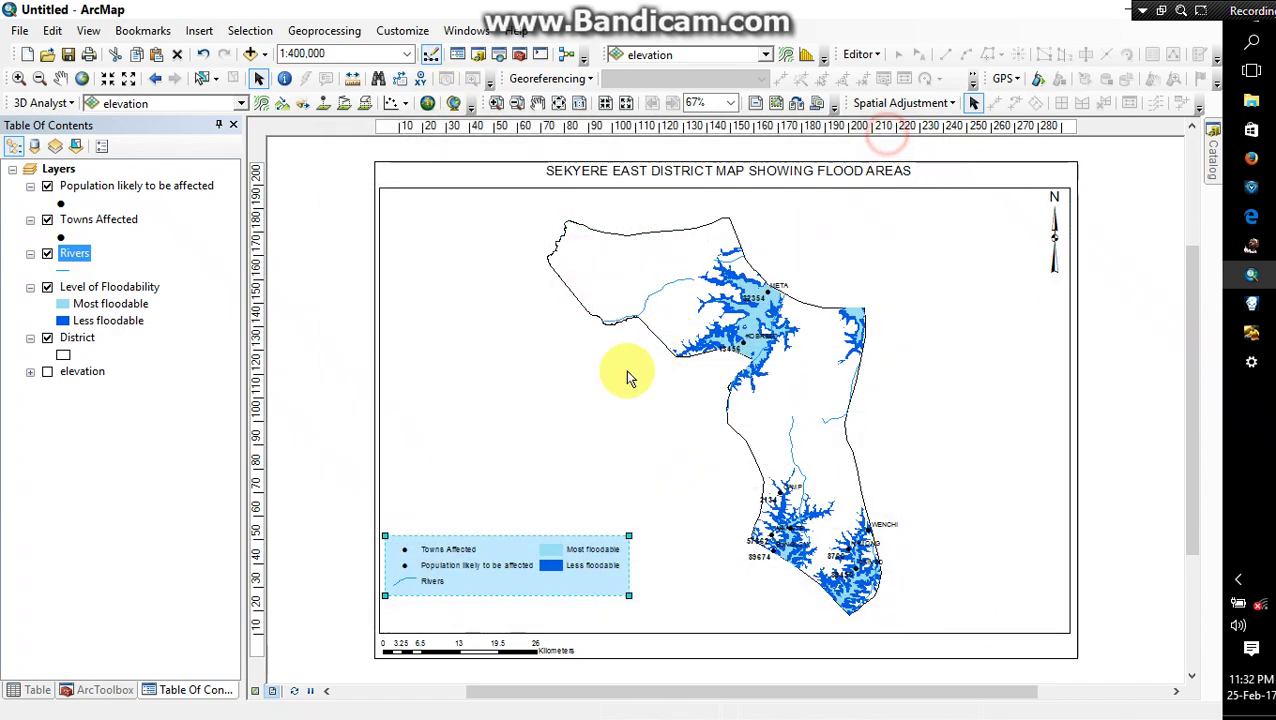
pyautogui.doubleClick(504, 586)
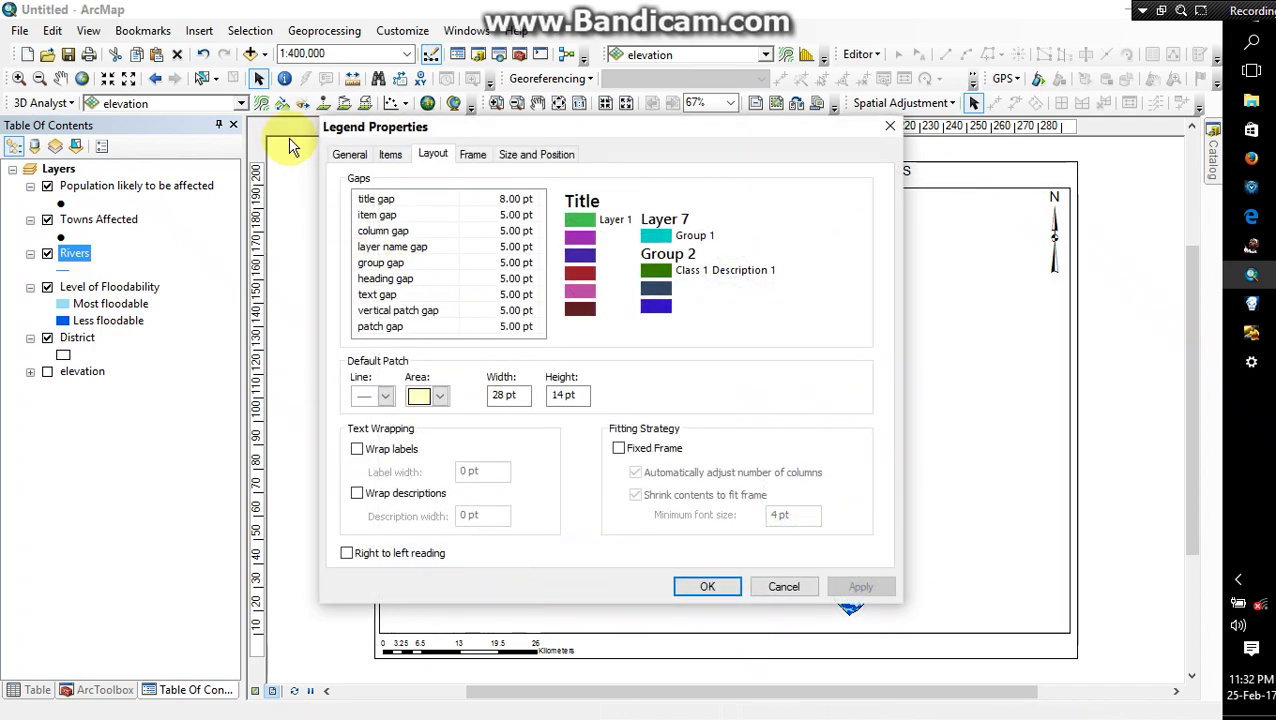
pyautogui.click(395, 158)
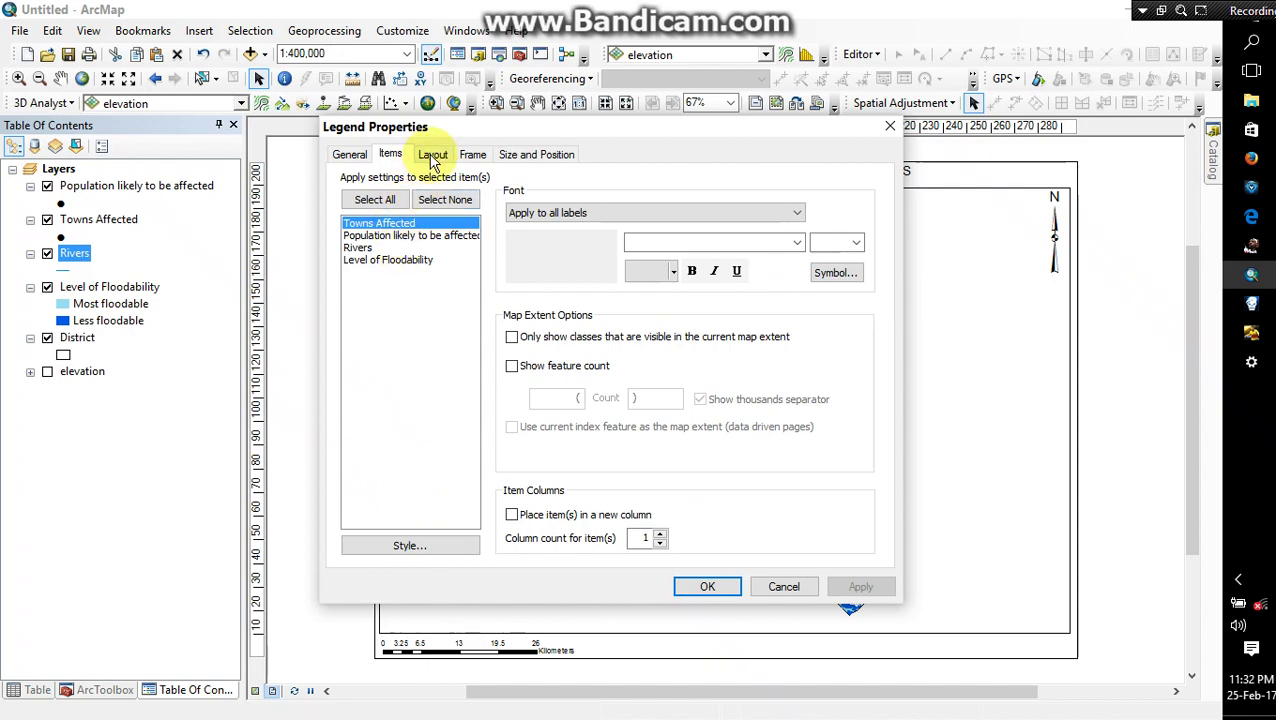
pyautogui.click(432, 156)
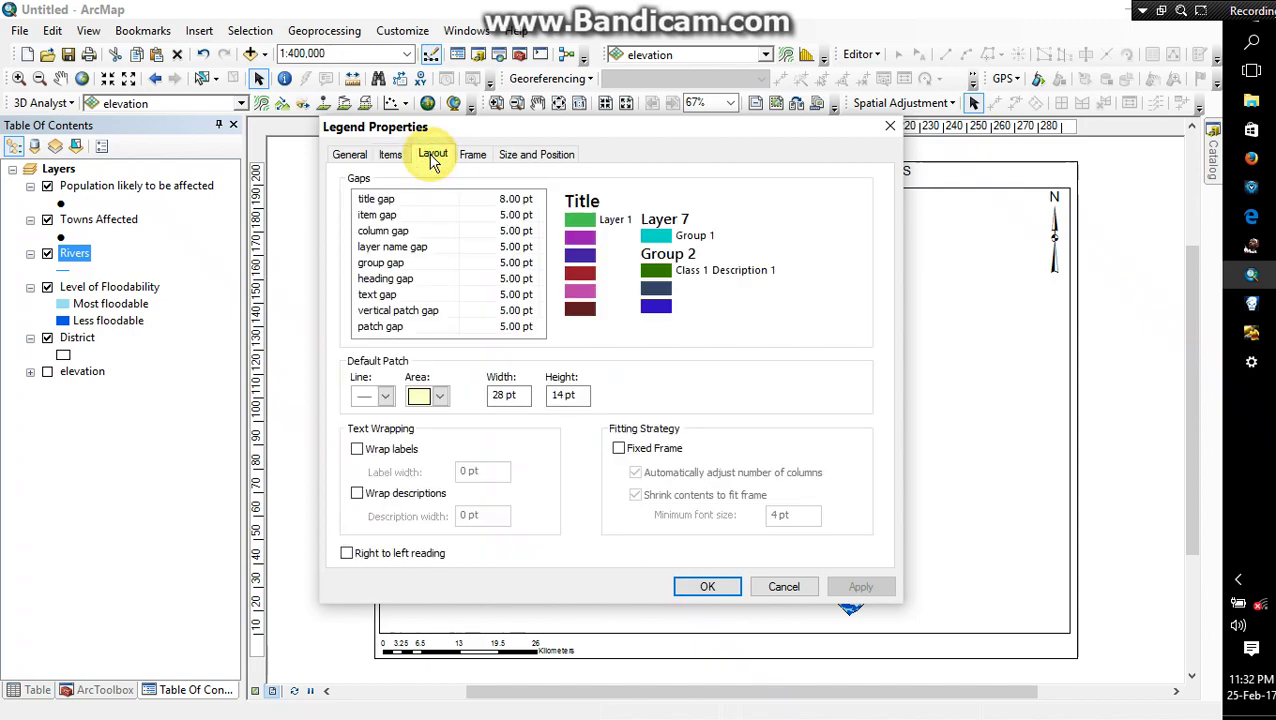
pyautogui.click(443, 396)
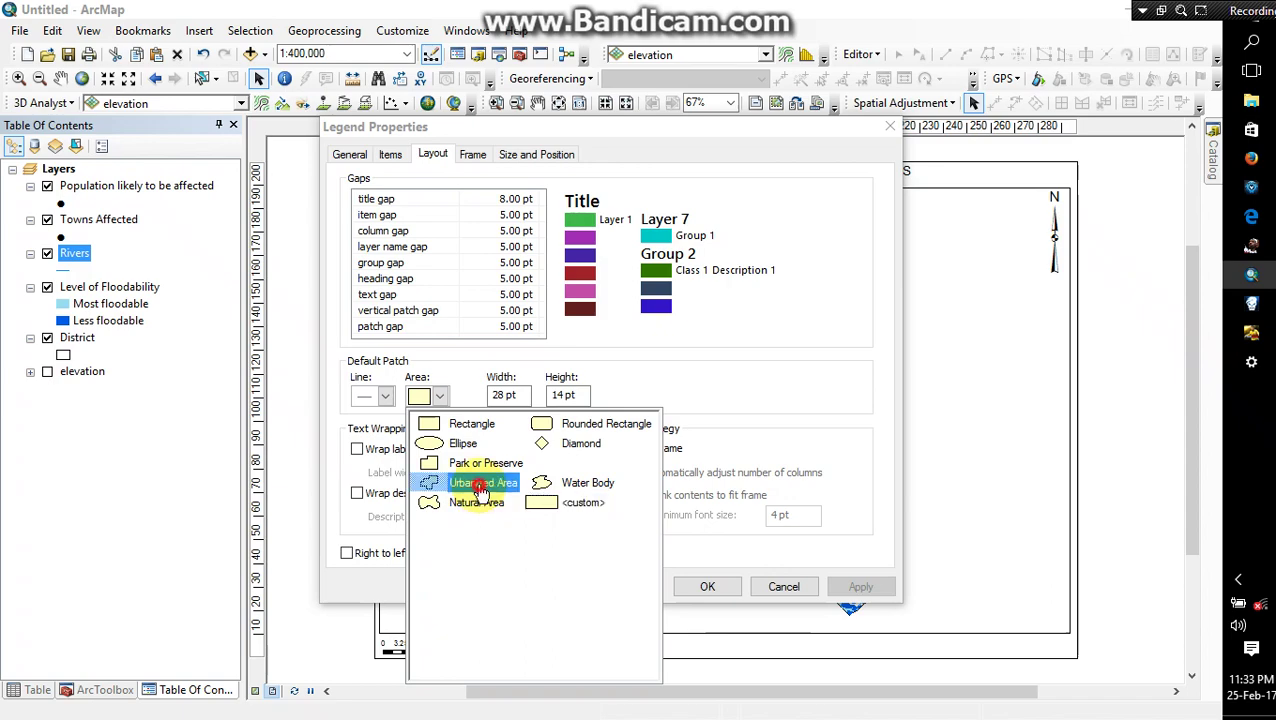
pyautogui.click(430, 482)
pyautogui.click(385, 396)
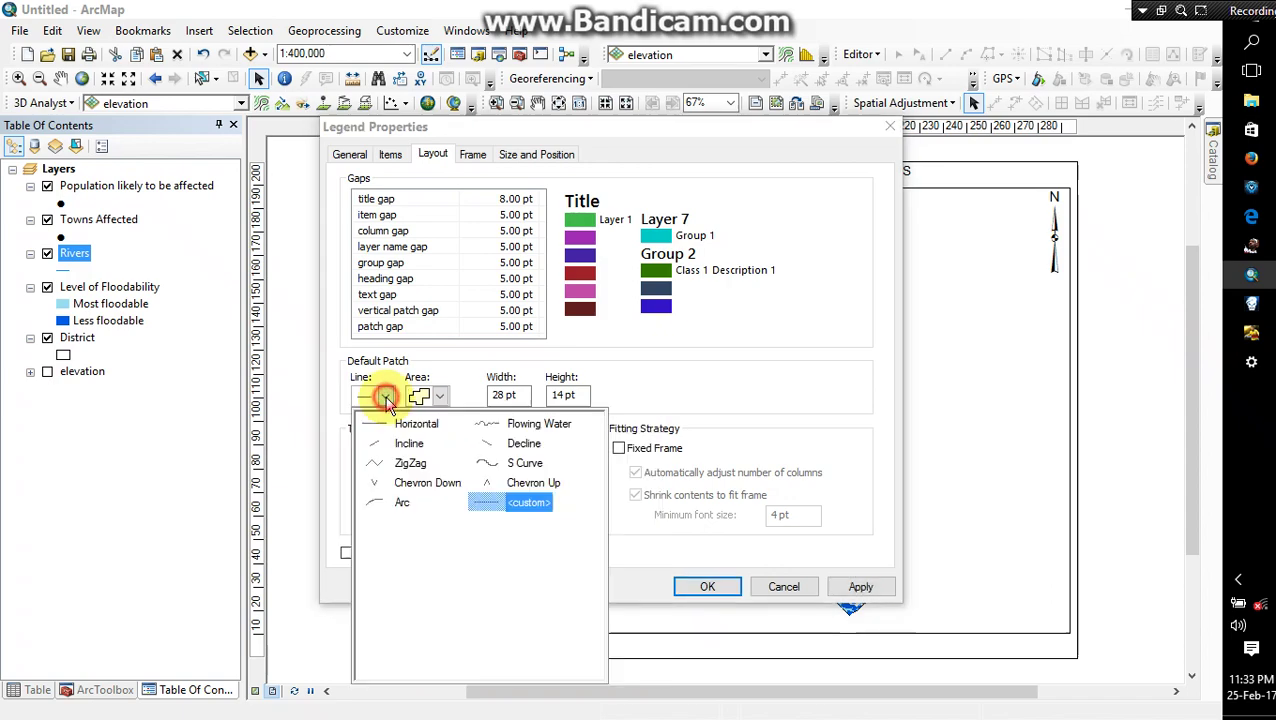
pyautogui.click(370, 499)
pyautogui.click(707, 587)
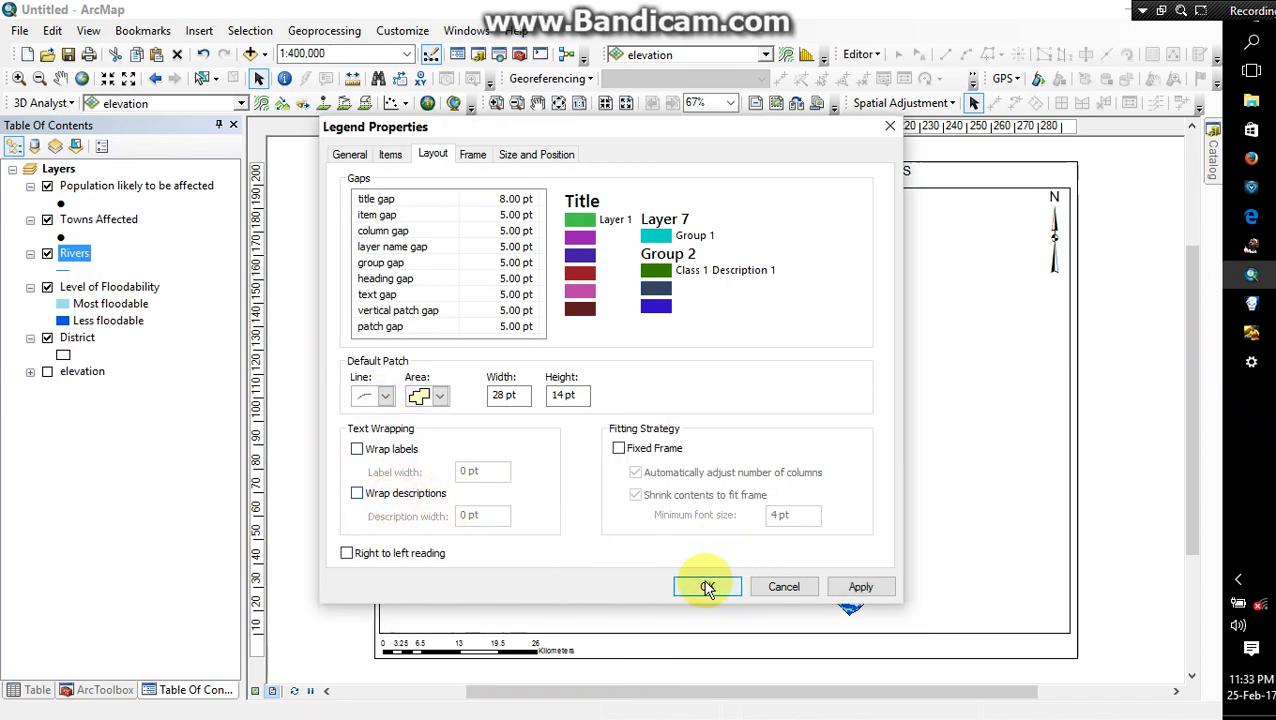
# Move Level of Floodability to the top of the legend items and apply the changes
pyautogui.click(389, 155)
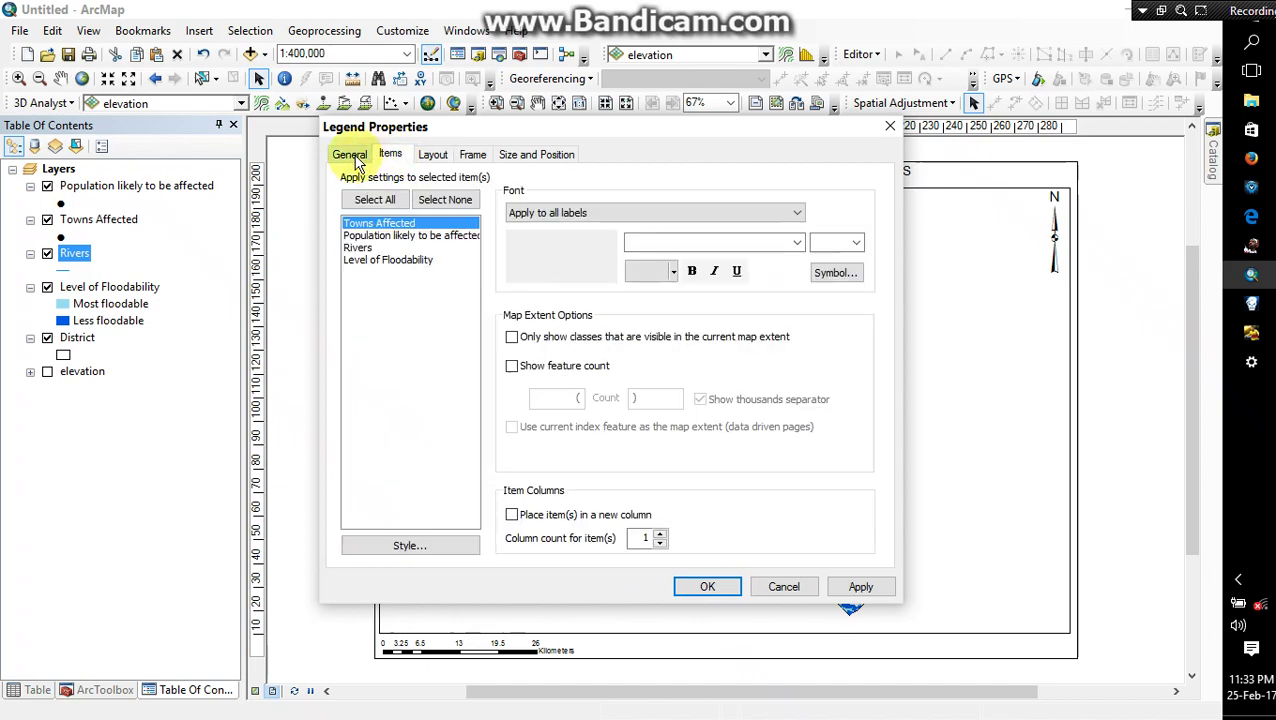
pyautogui.click(355, 158)
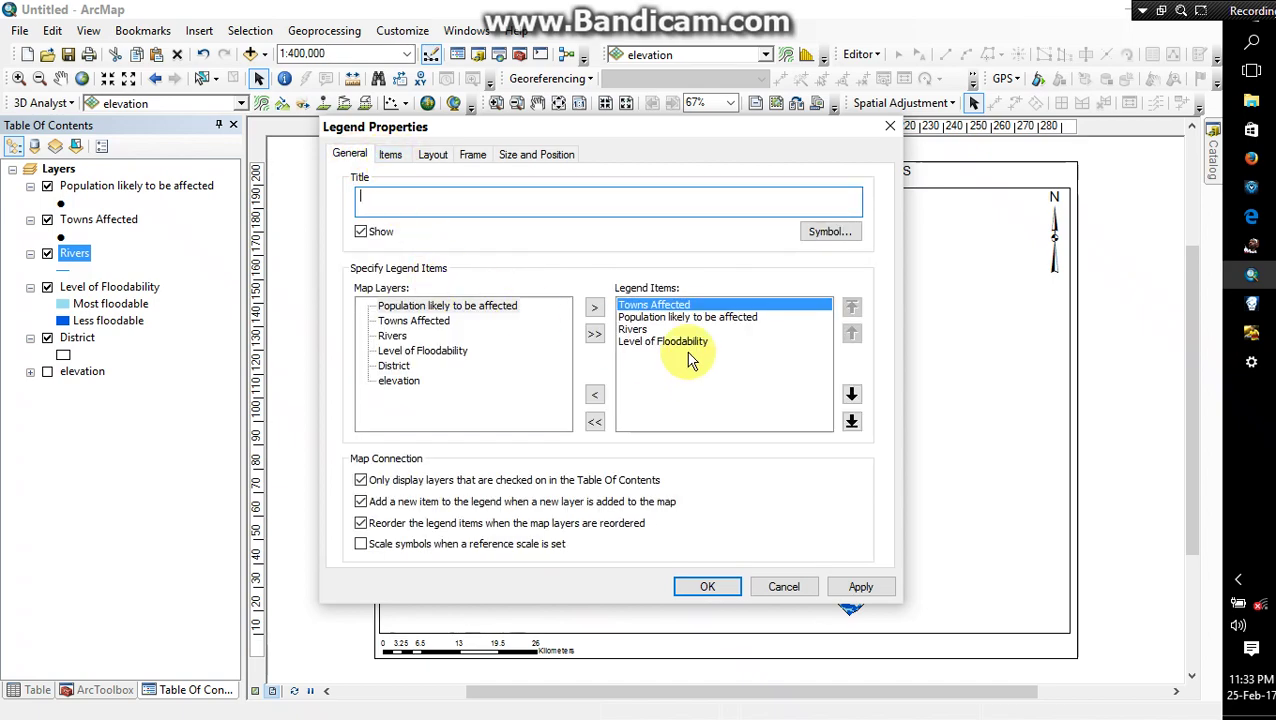
pyautogui.click(651, 342)
pyautogui.click(851, 307)
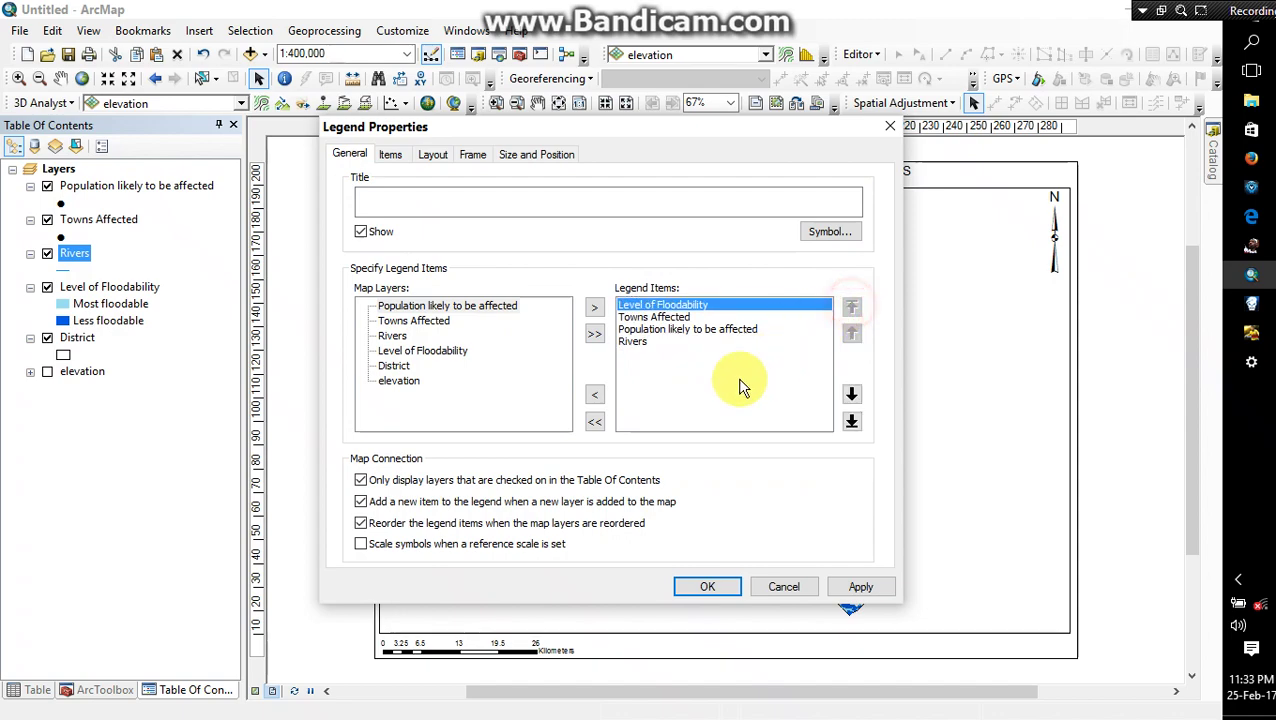
pyautogui.click(862, 587)
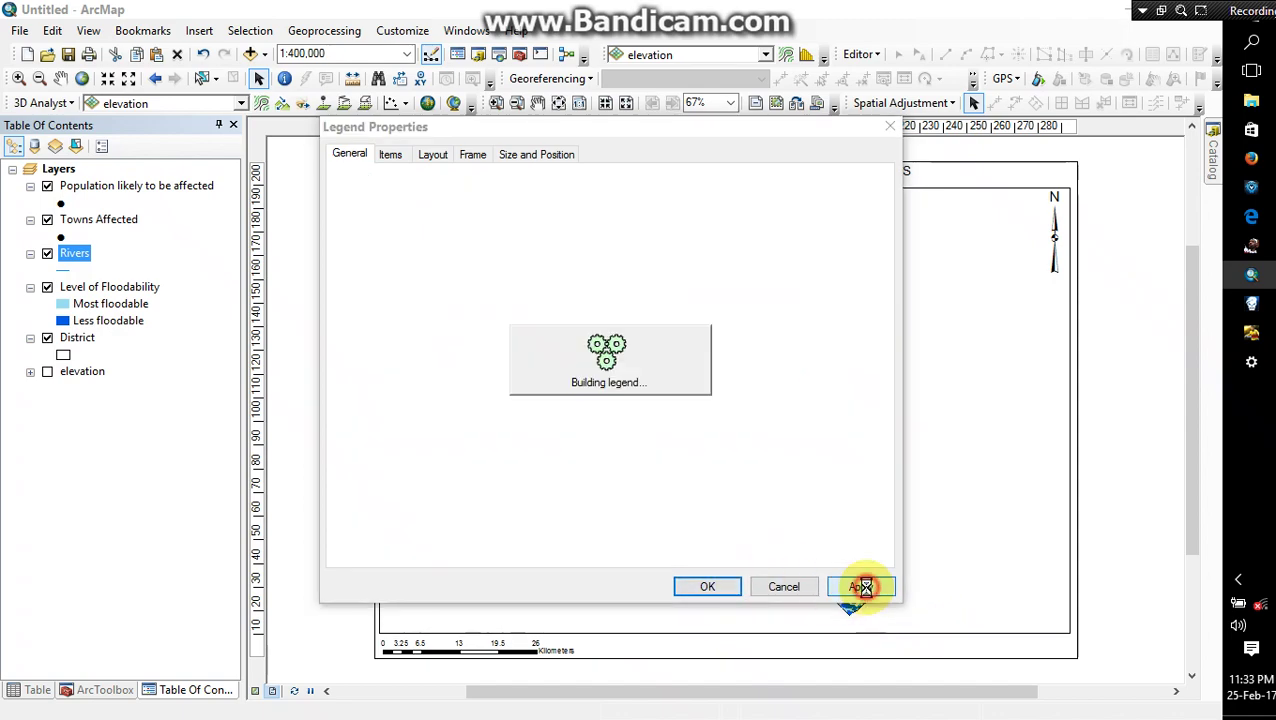
pyautogui.click(718, 589)
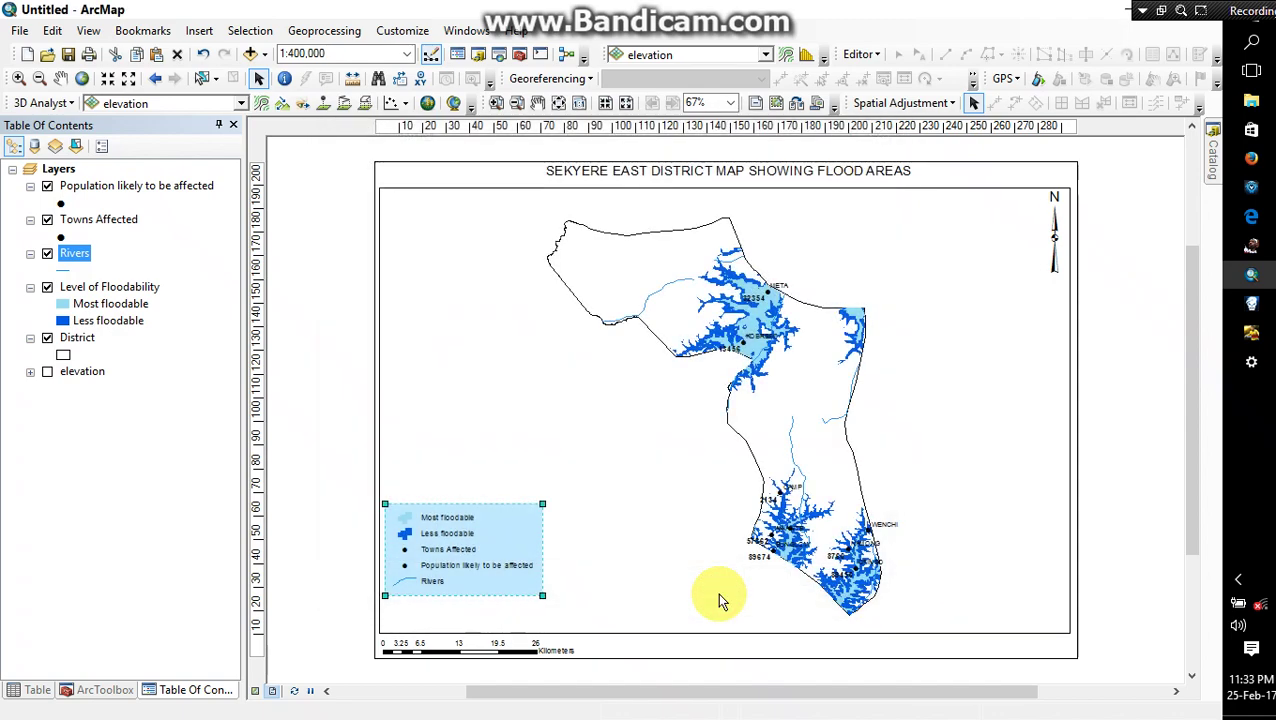
# Reposition the legend flush into the map frame's lower-left corner, beside the scale bar
pyautogui.moveTo(498, 564); pyautogui.dragTo(1026, 597)
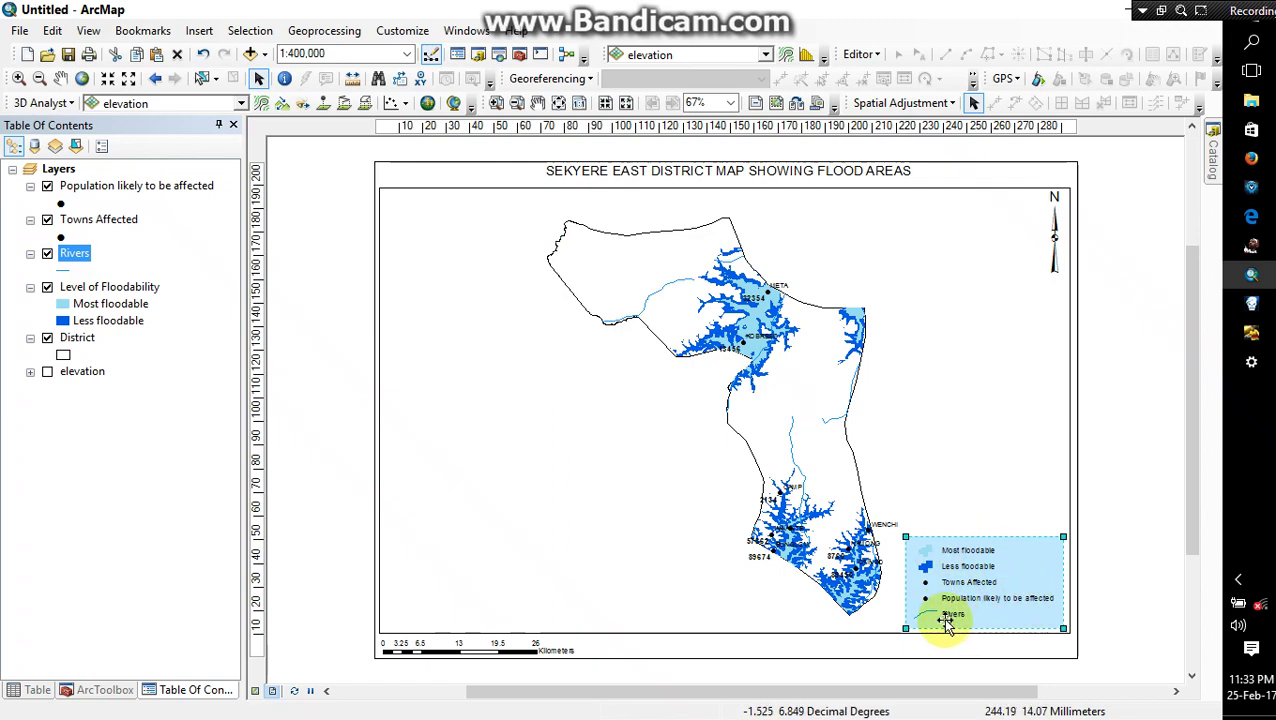
pyautogui.moveTo(966, 612); pyautogui.dragTo(478, 597)
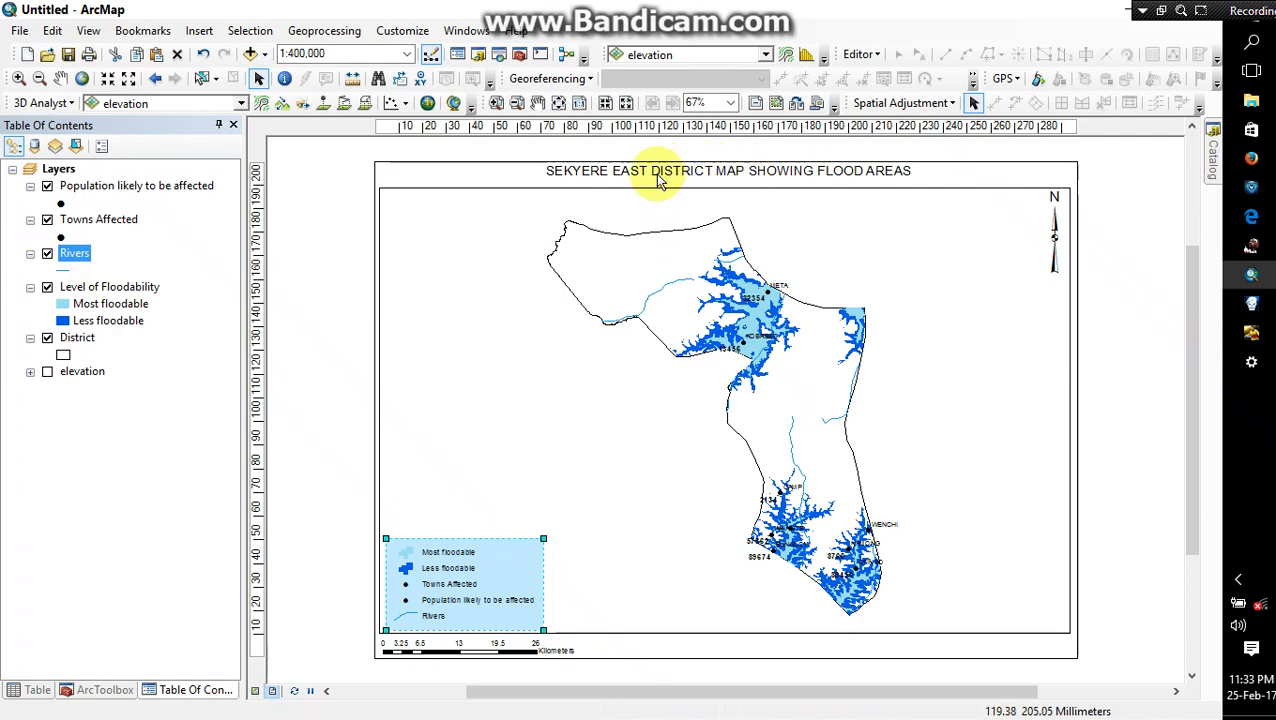
pyautogui.click(601, 172)
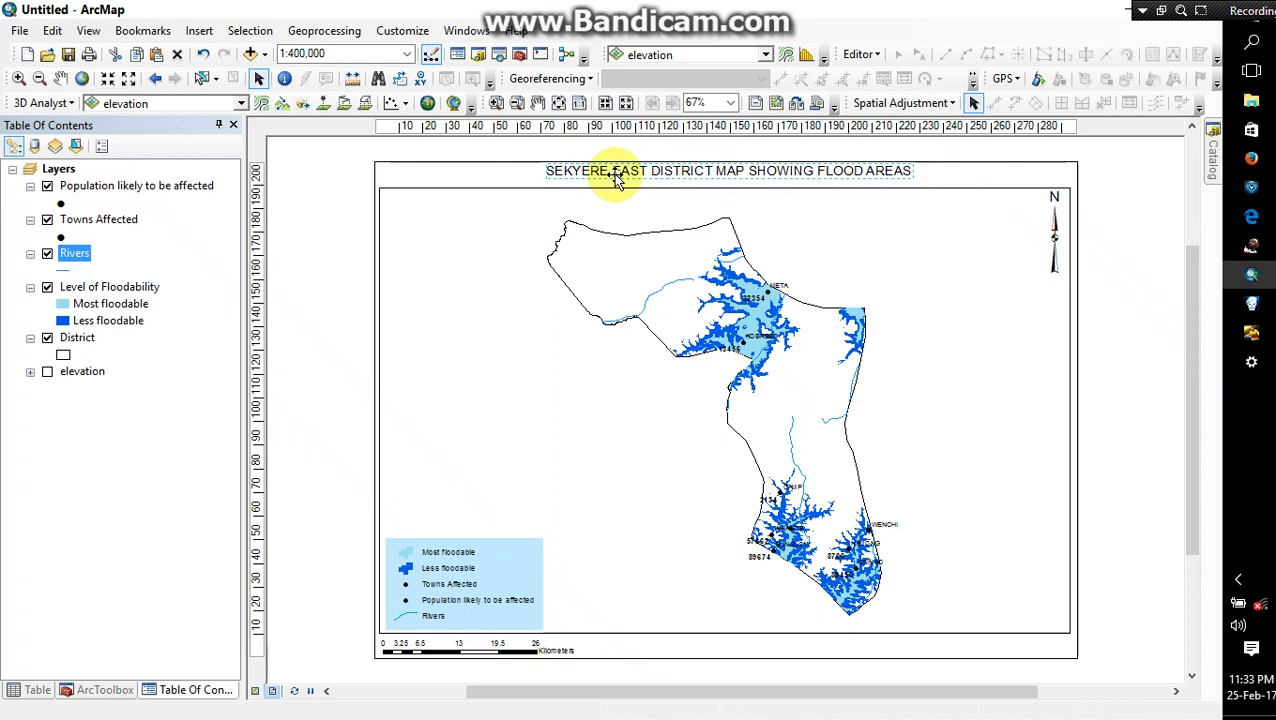
# Change the map title's text symbol to Algerian at size 24 and apply it
pyautogui.doubleClick(615, 175)
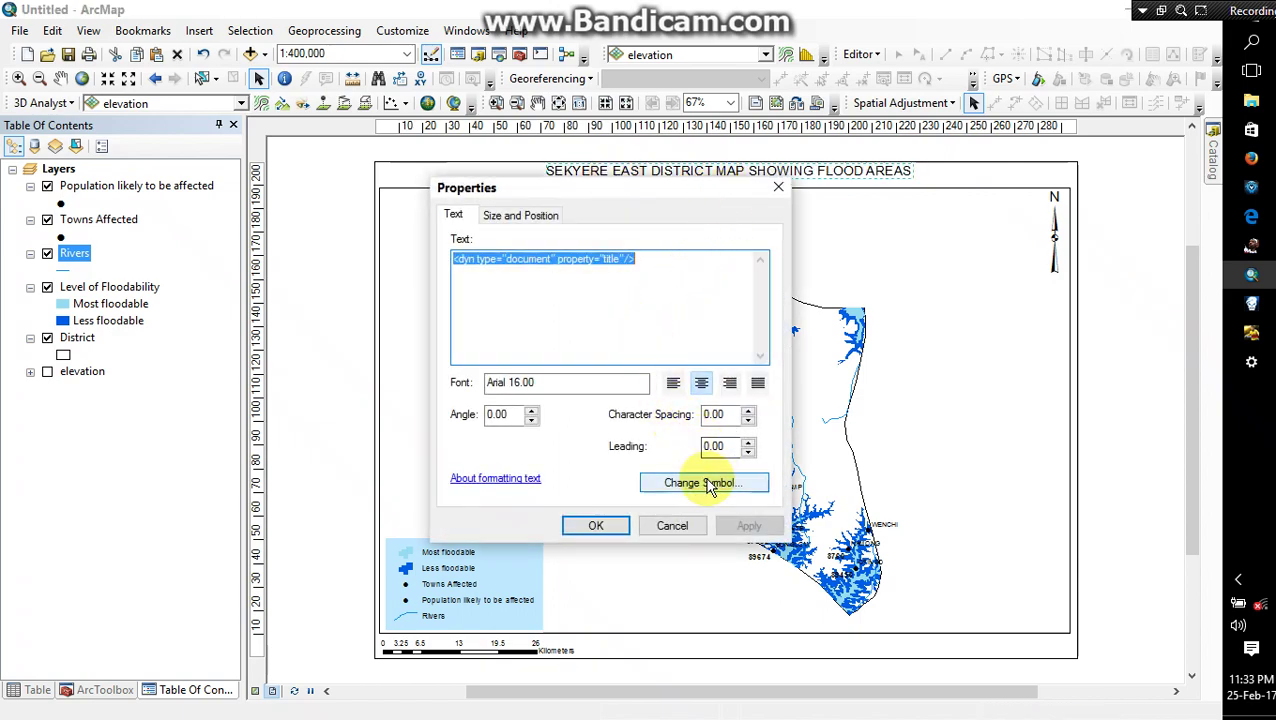
pyautogui.click(708, 484)
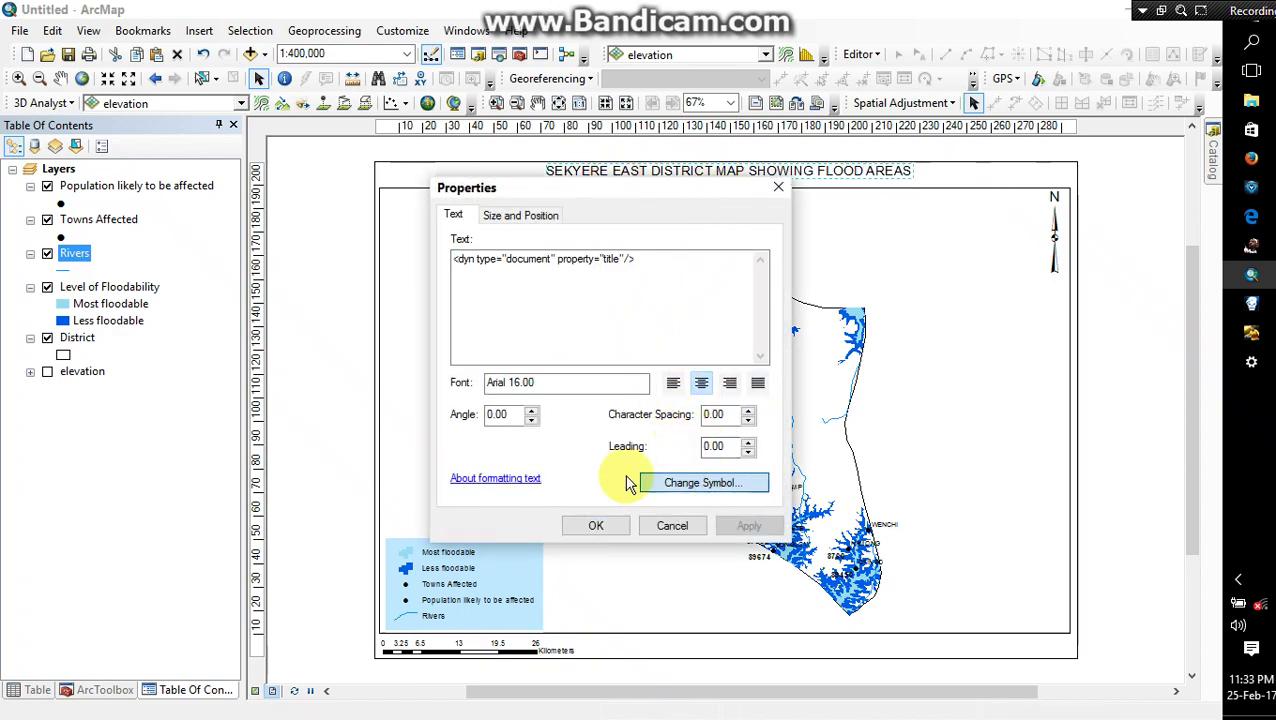
pyautogui.click(660, 486)
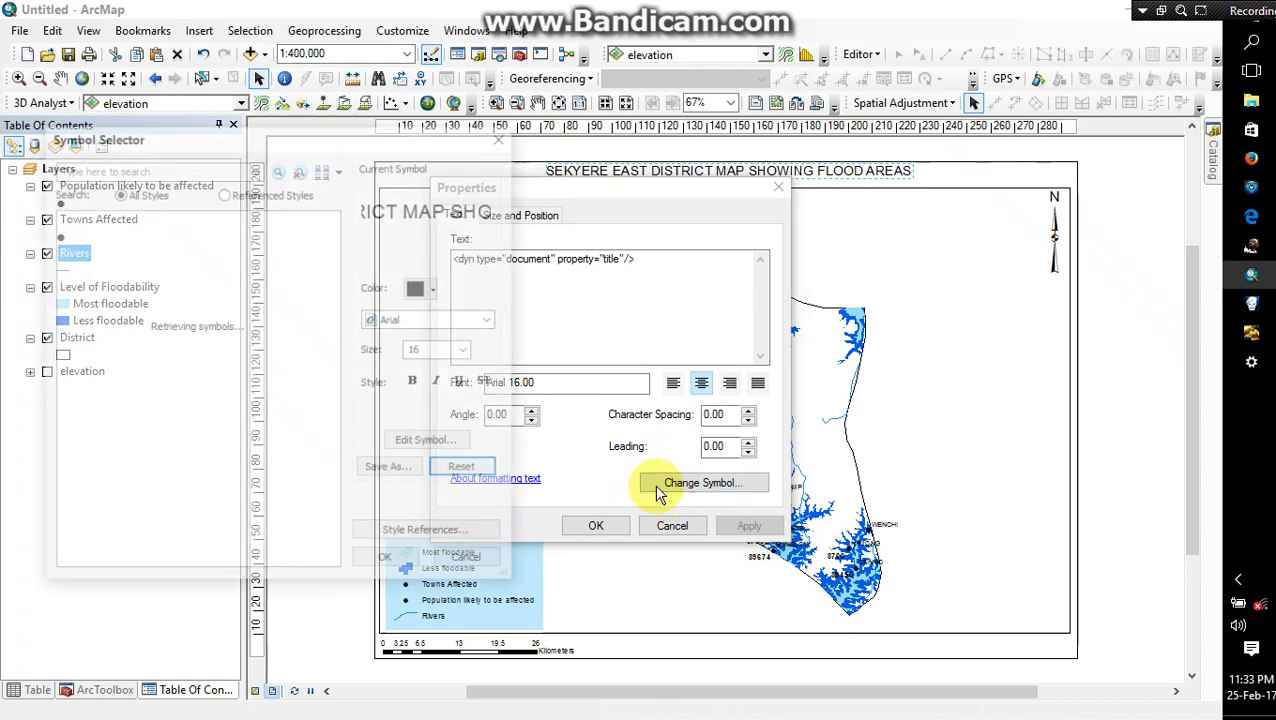
pyautogui.click(493, 320)
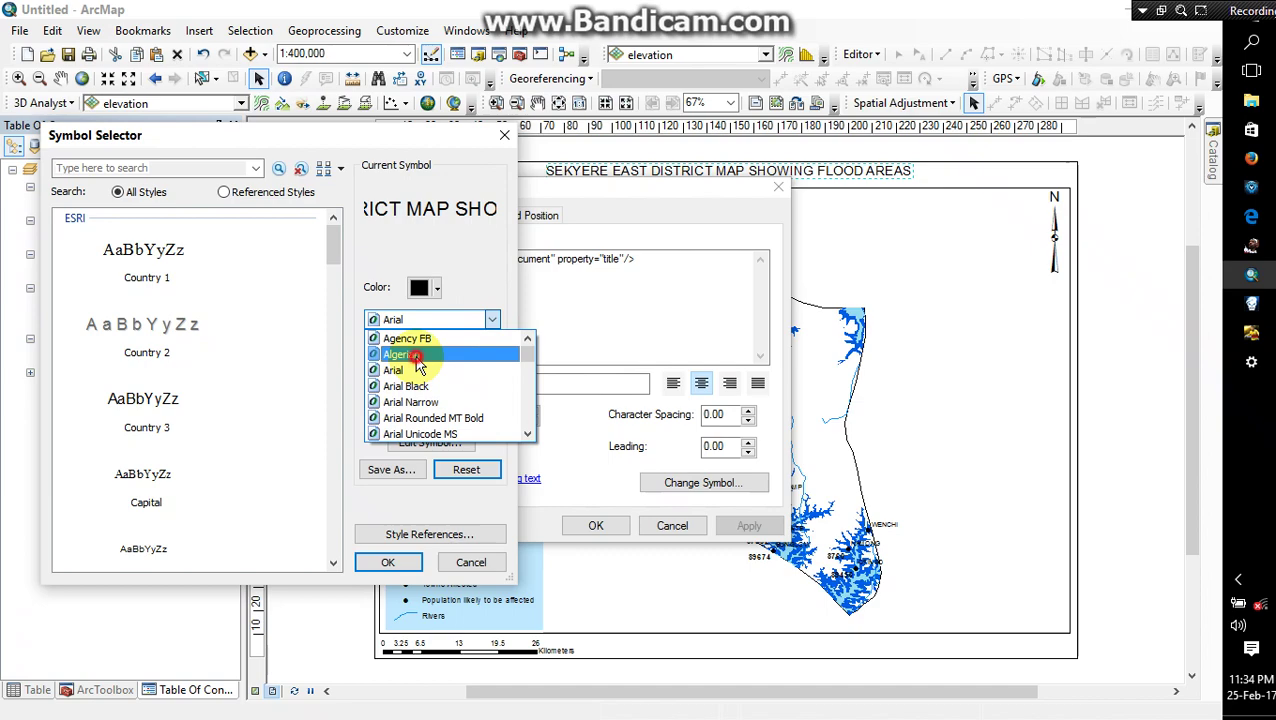
pyautogui.click(418, 355)
pyautogui.click(469, 352)
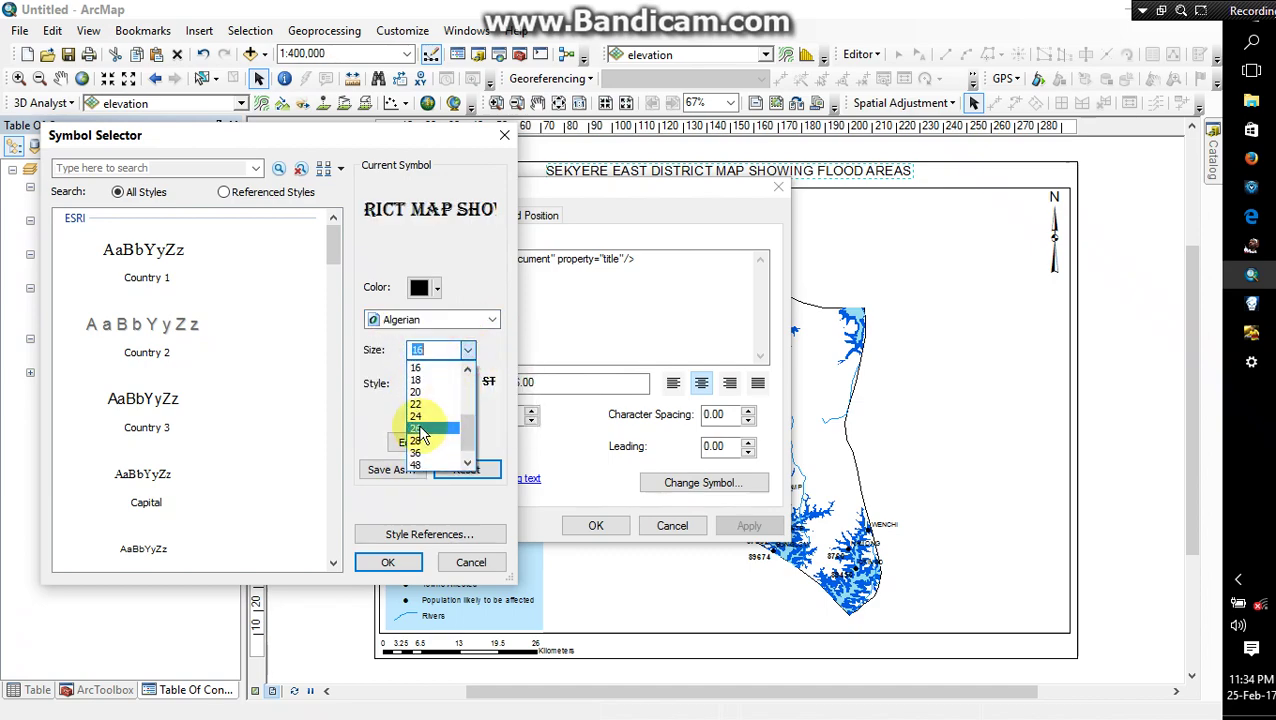
pyautogui.click(468, 421)
pyautogui.click(405, 561)
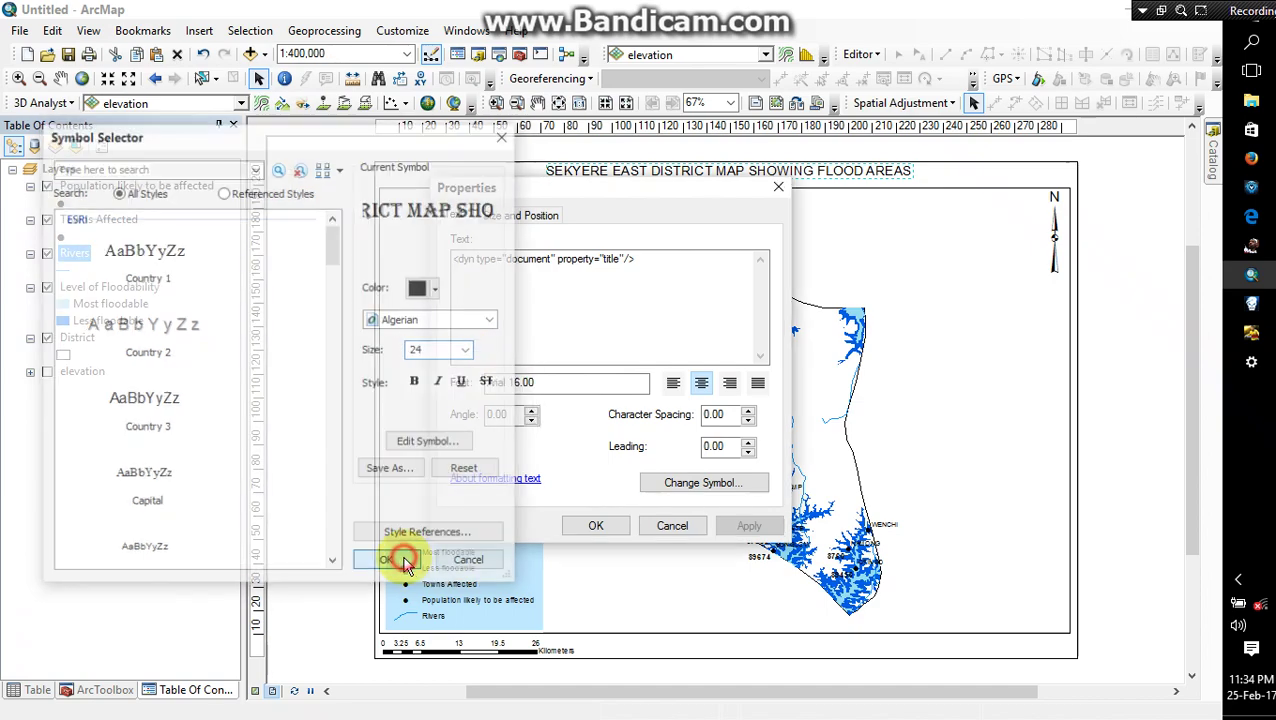
pyautogui.click(744, 535)
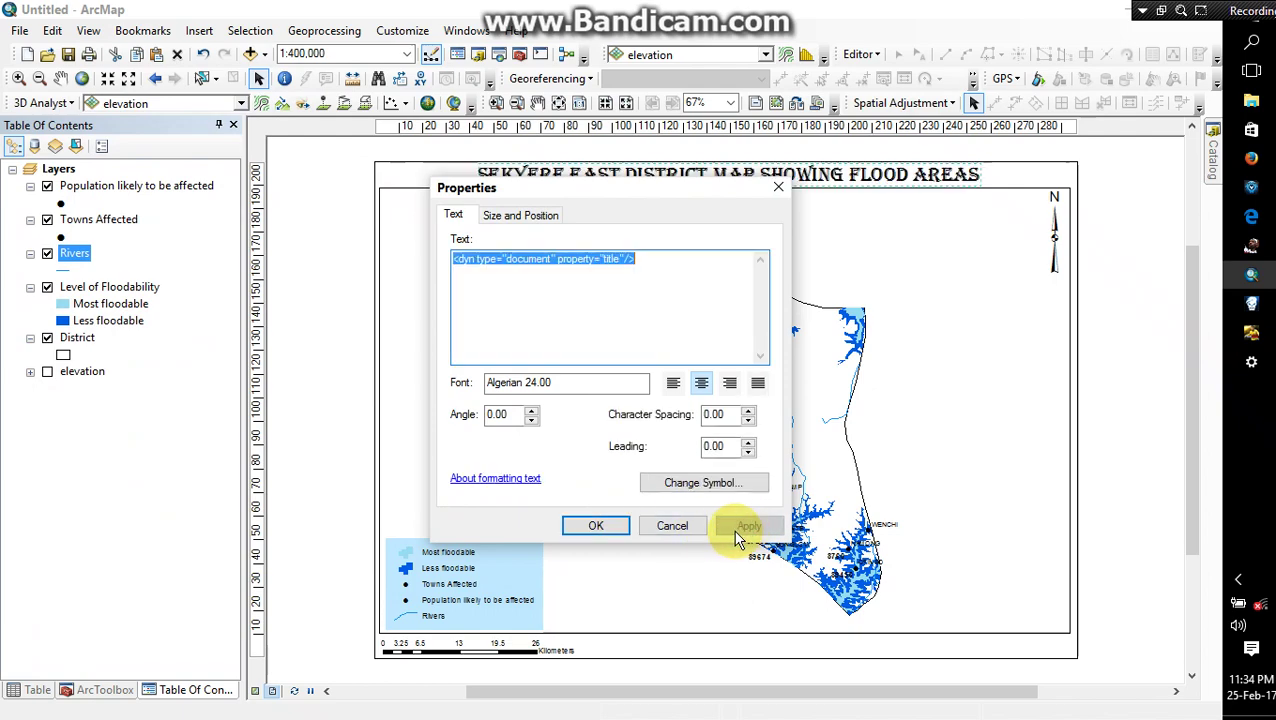
pyautogui.click(597, 527)
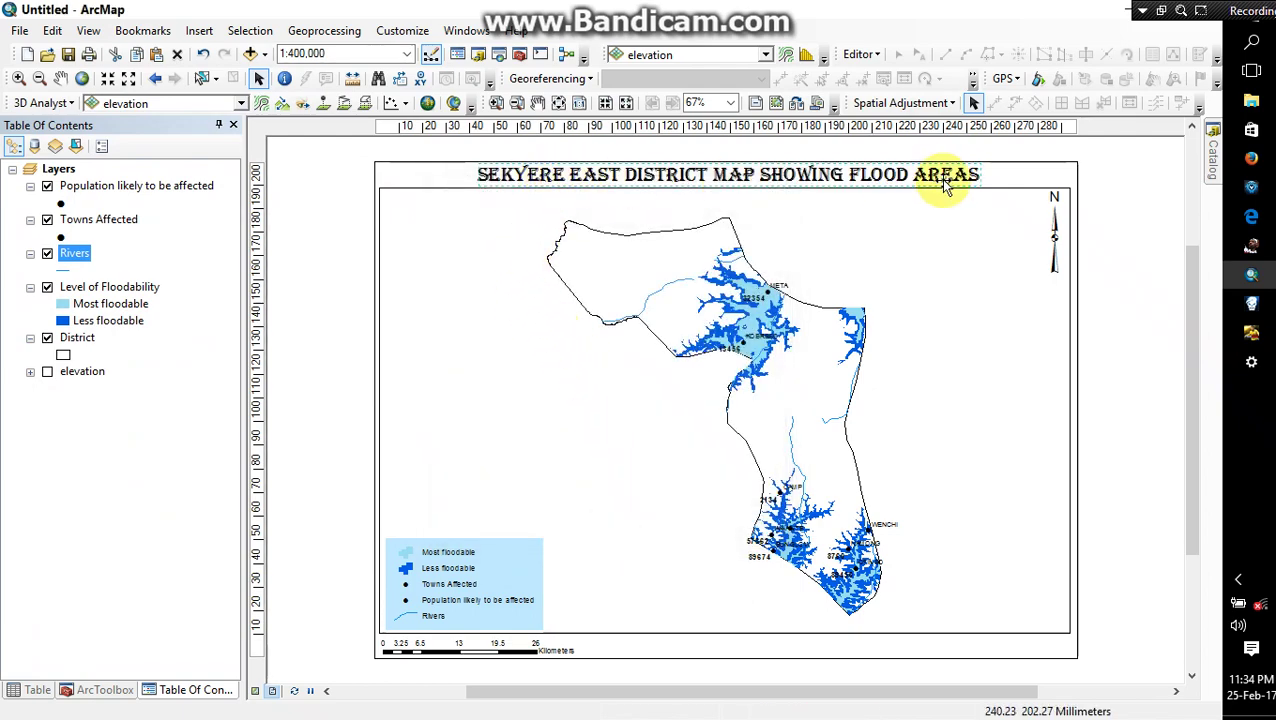
# Insert a new text element and move it left of the river inside the map
pyautogui.click(205, 30)
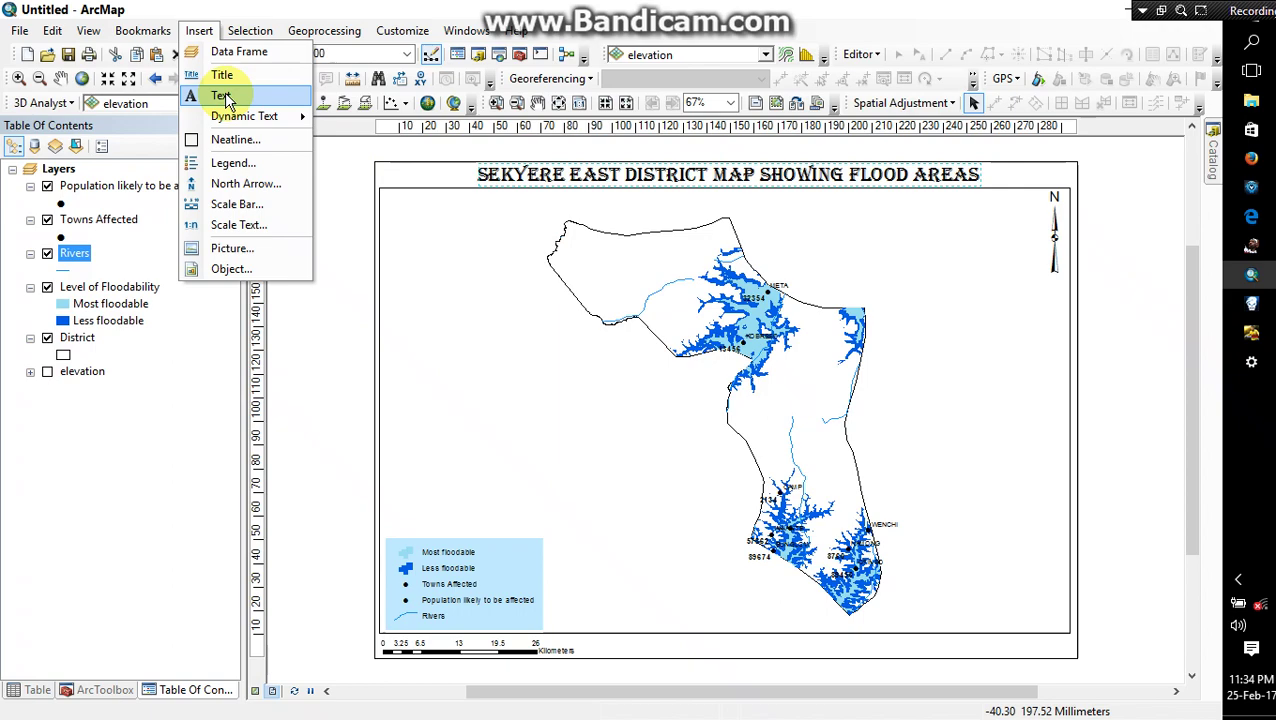
pyautogui.click(224, 97)
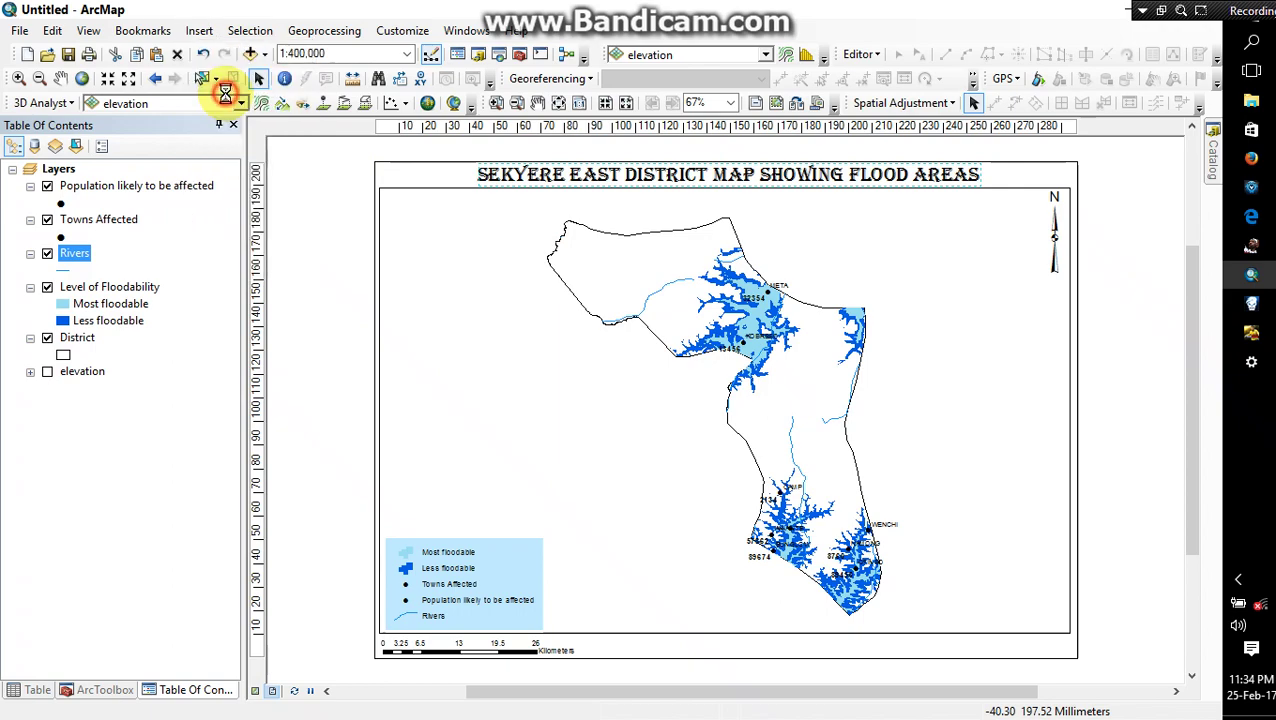
pyautogui.click(718, 430)
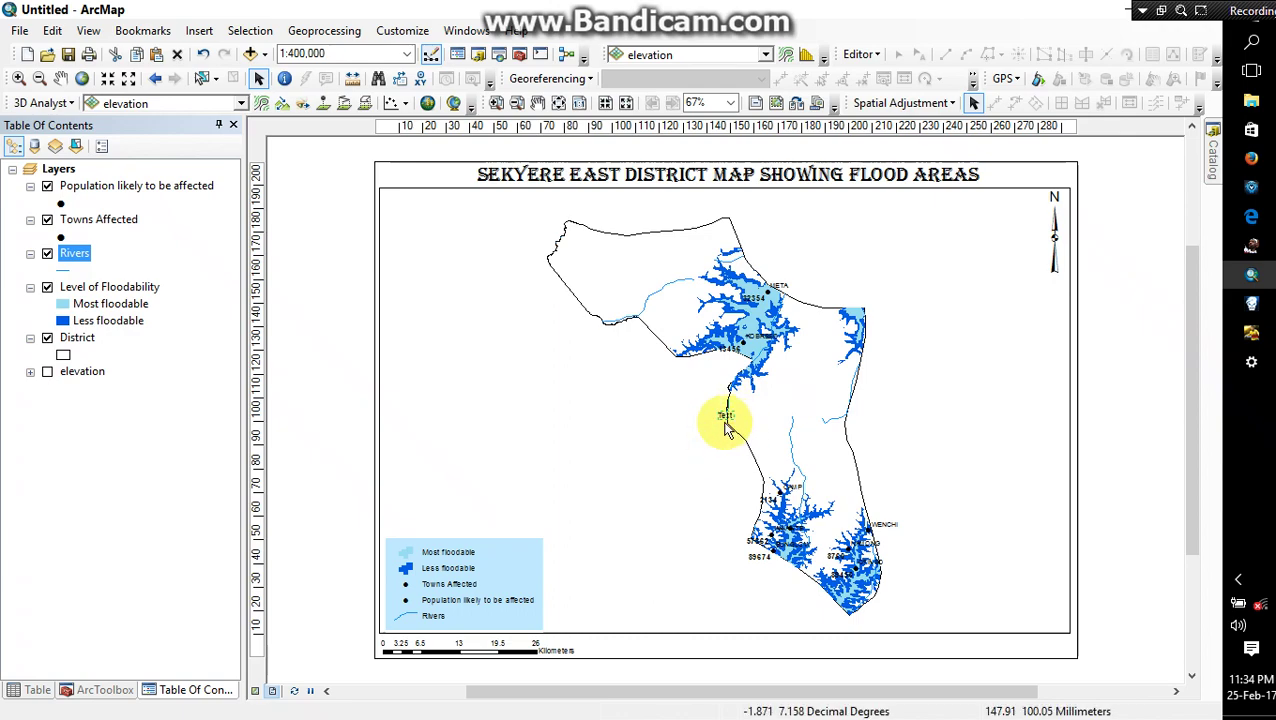
pyautogui.moveTo(726, 416); pyautogui.dragTo(643, 418)
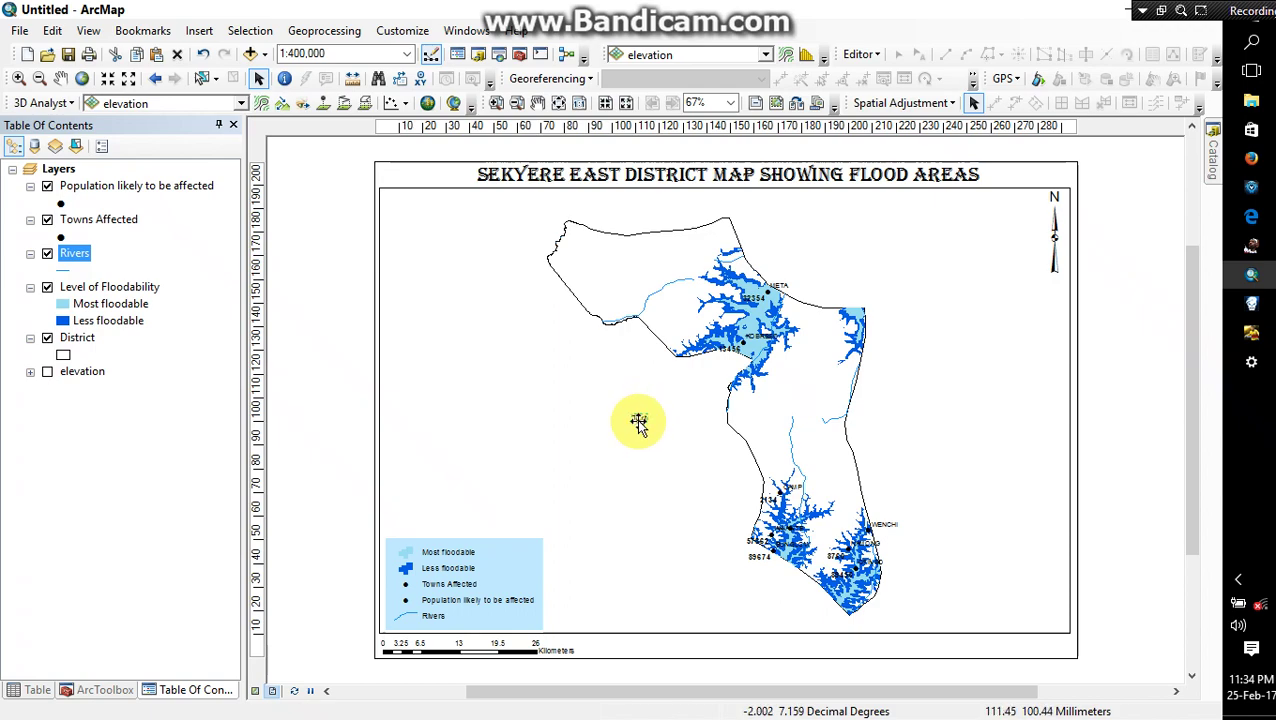
pyautogui.doubleClick(639, 418)
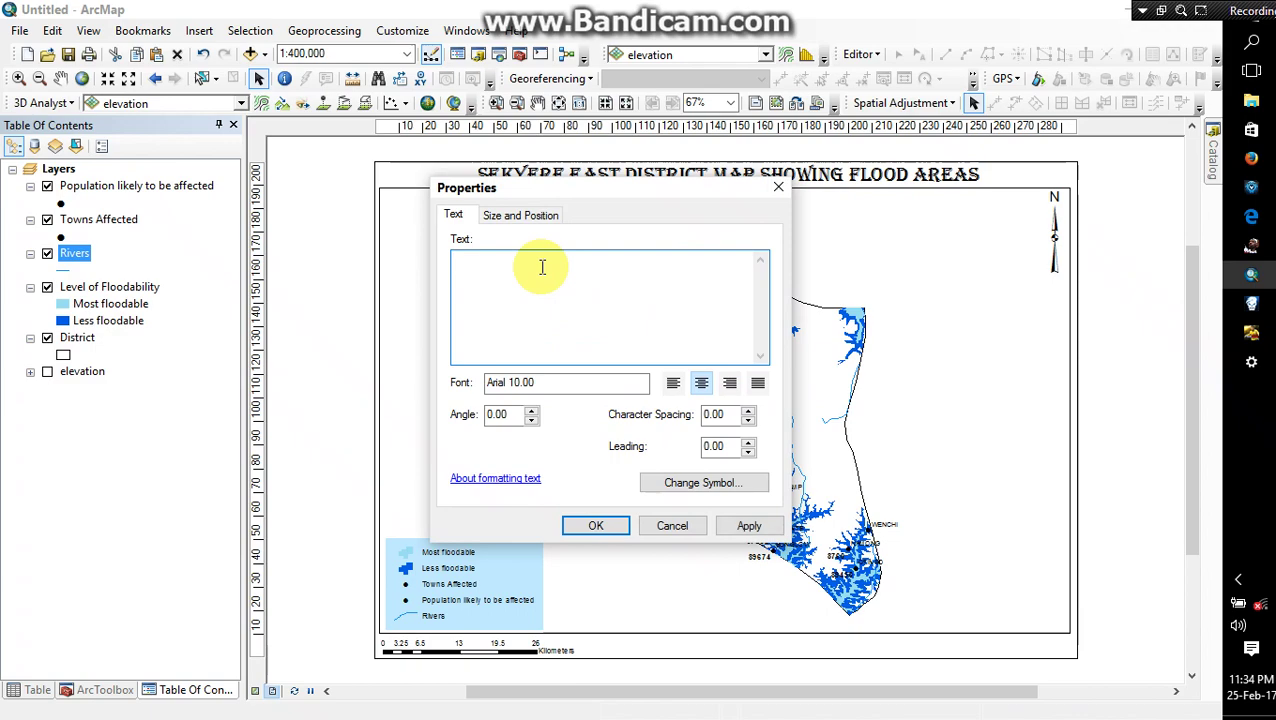
# Enter the author's name as the label text and set it in Algerian at size 16
pyautogui.write('SANDA MOHAMMED')
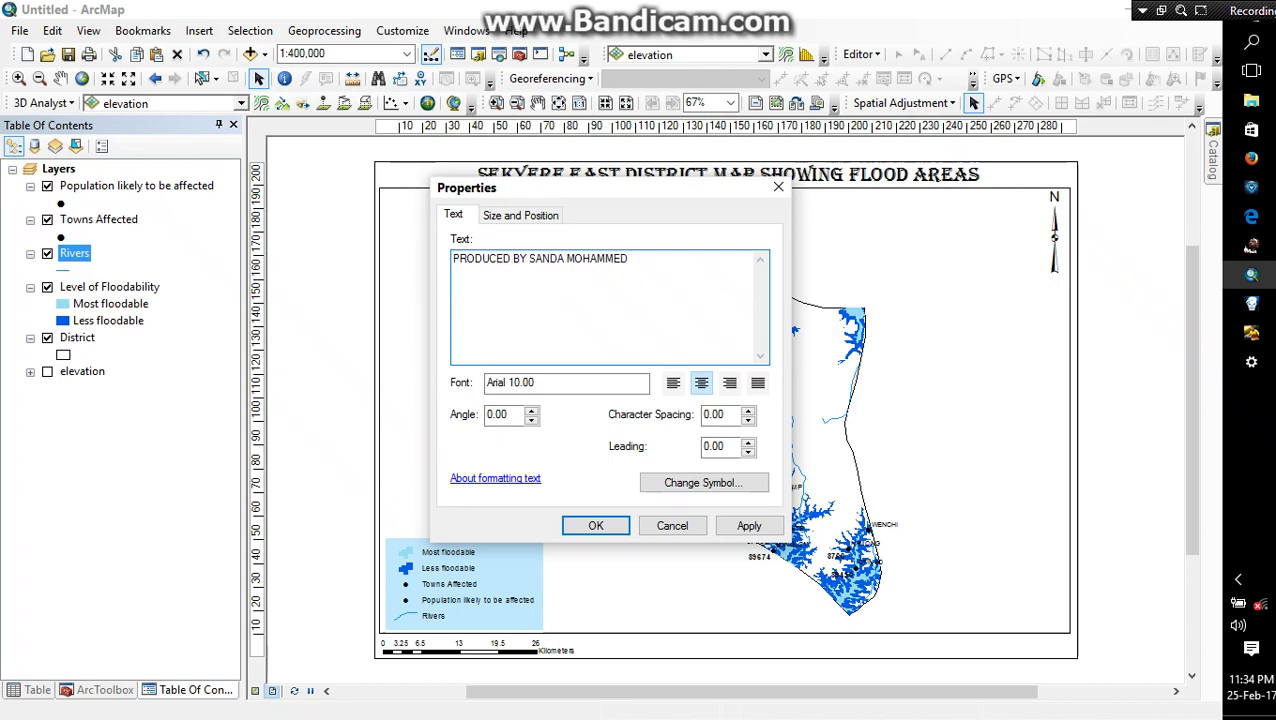
pyautogui.press('BackSpace')
pyautogui.press('BackSpace')
pyautogui.press('BackSpace')
pyautogui.press('BackSpace')
pyautogui.press('BackSpace')
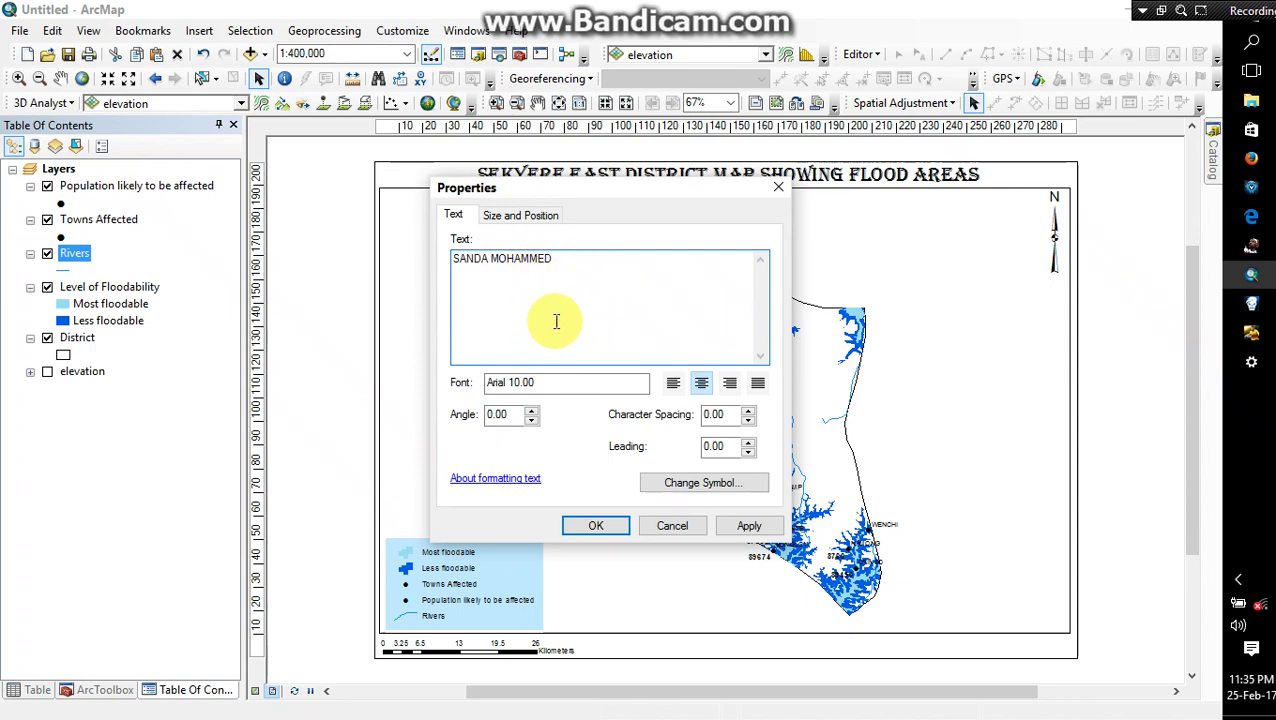
pyautogui.click(718, 494)
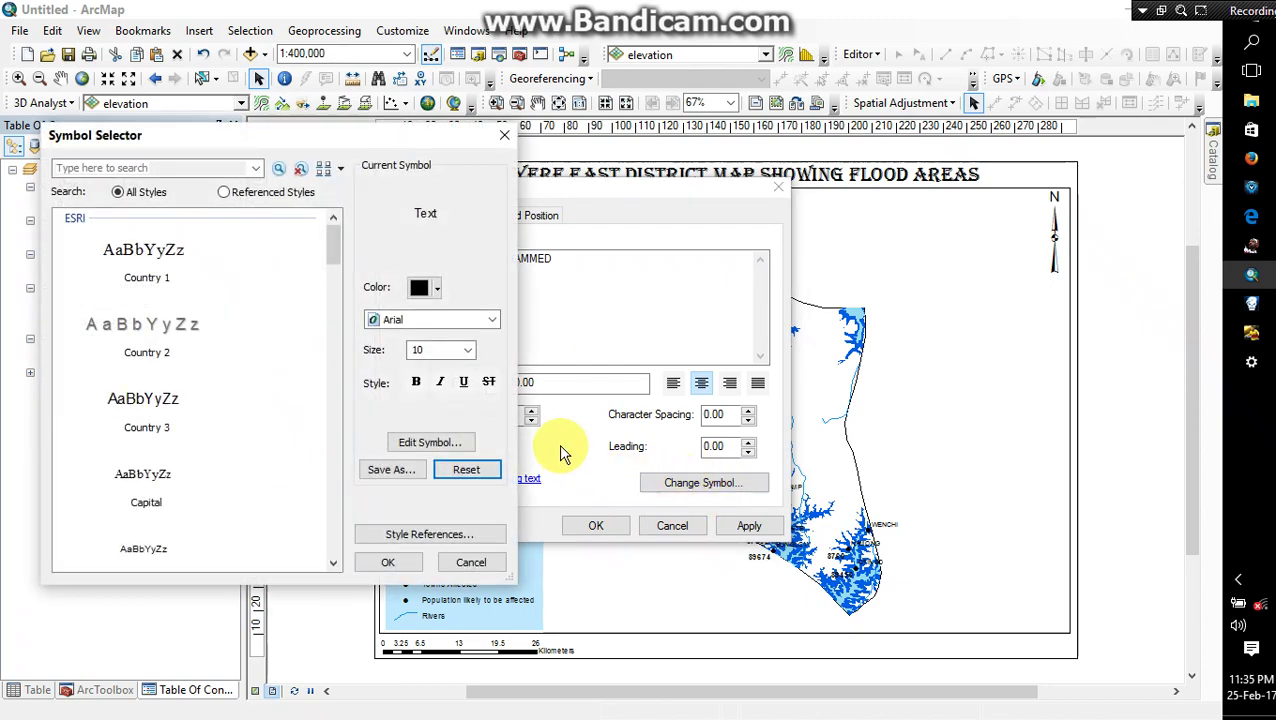
pyautogui.click(491, 319)
pyautogui.scroll(1, 458, 354)
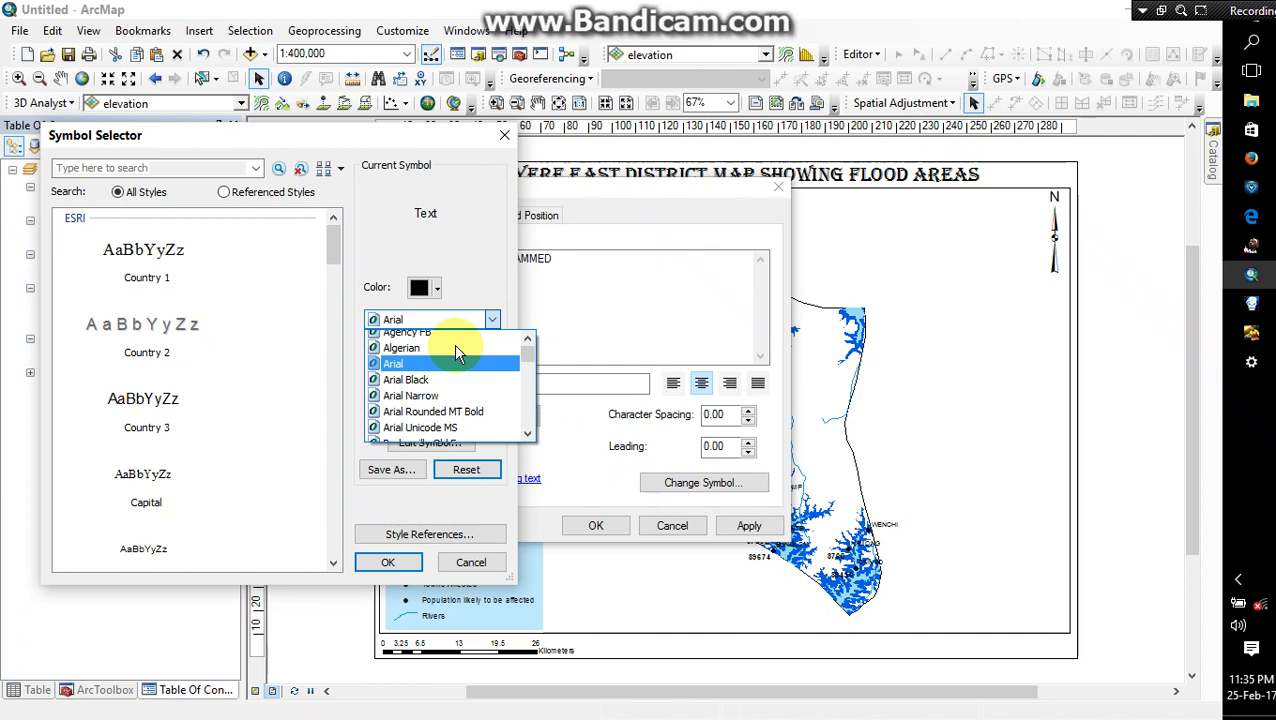
pyautogui.click(452, 354)
pyautogui.click(468, 350)
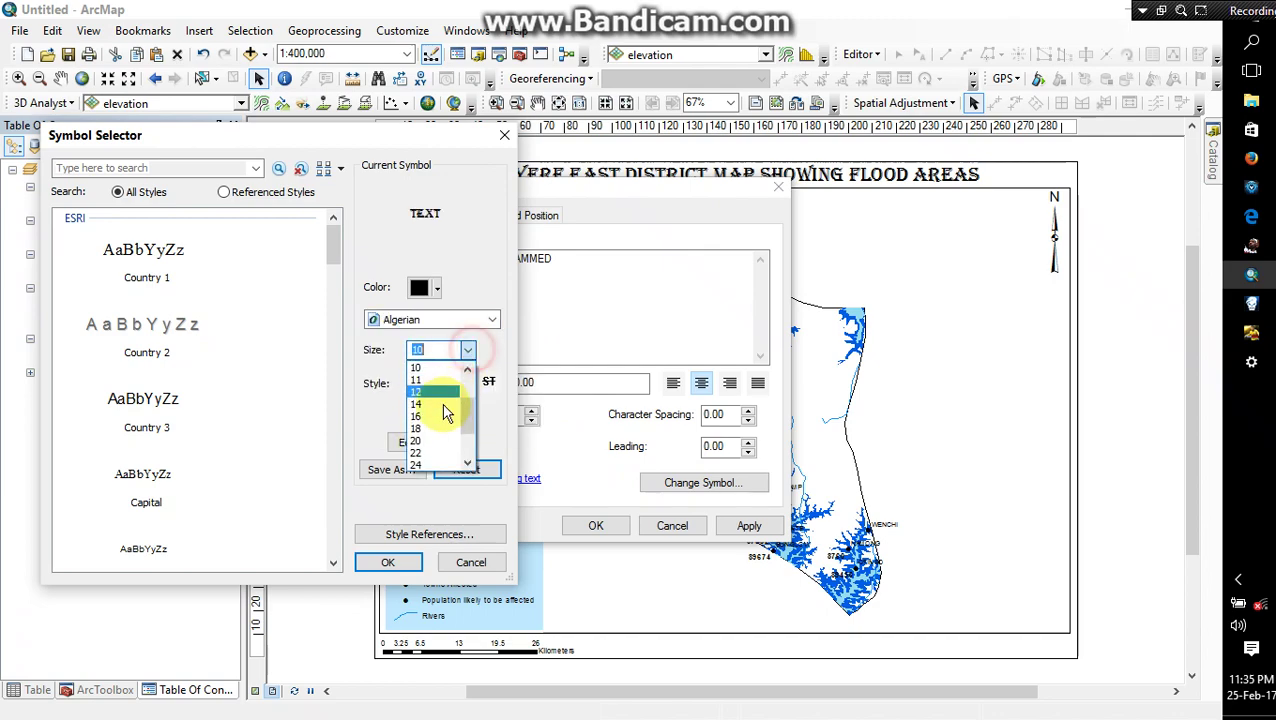
pyautogui.click(430, 412)
pyautogui.click(388, 562)
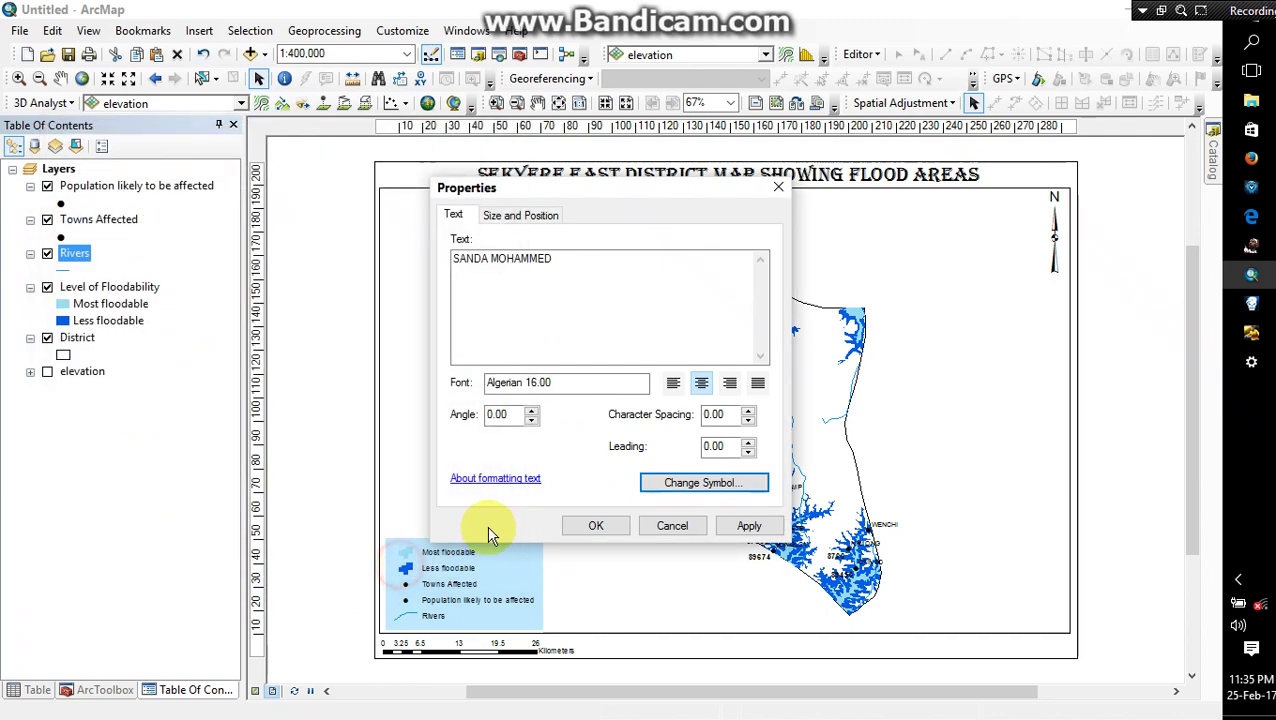
pyautogui.click(604, 527)
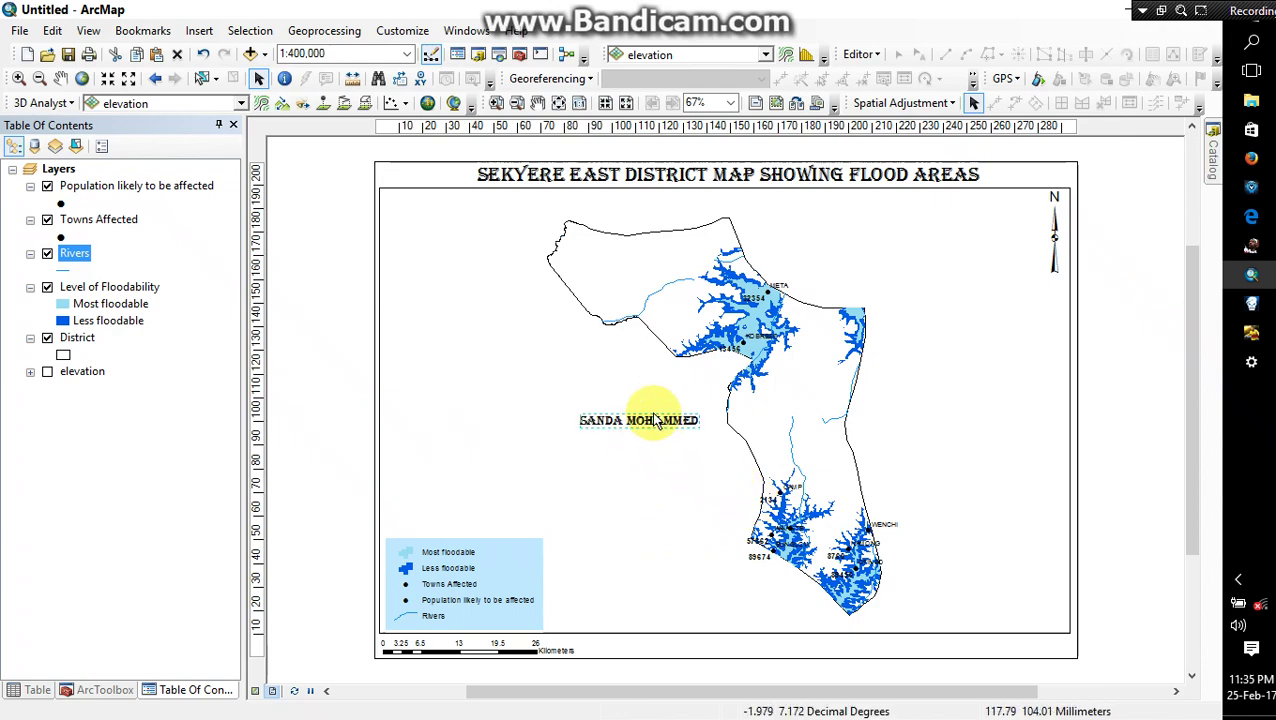
# Move the author's name label to the layout's bottom-right corner and zoom to check placement
pyautogui.moveTo(659, 422); pyautogui.dragTo(1029, 646)
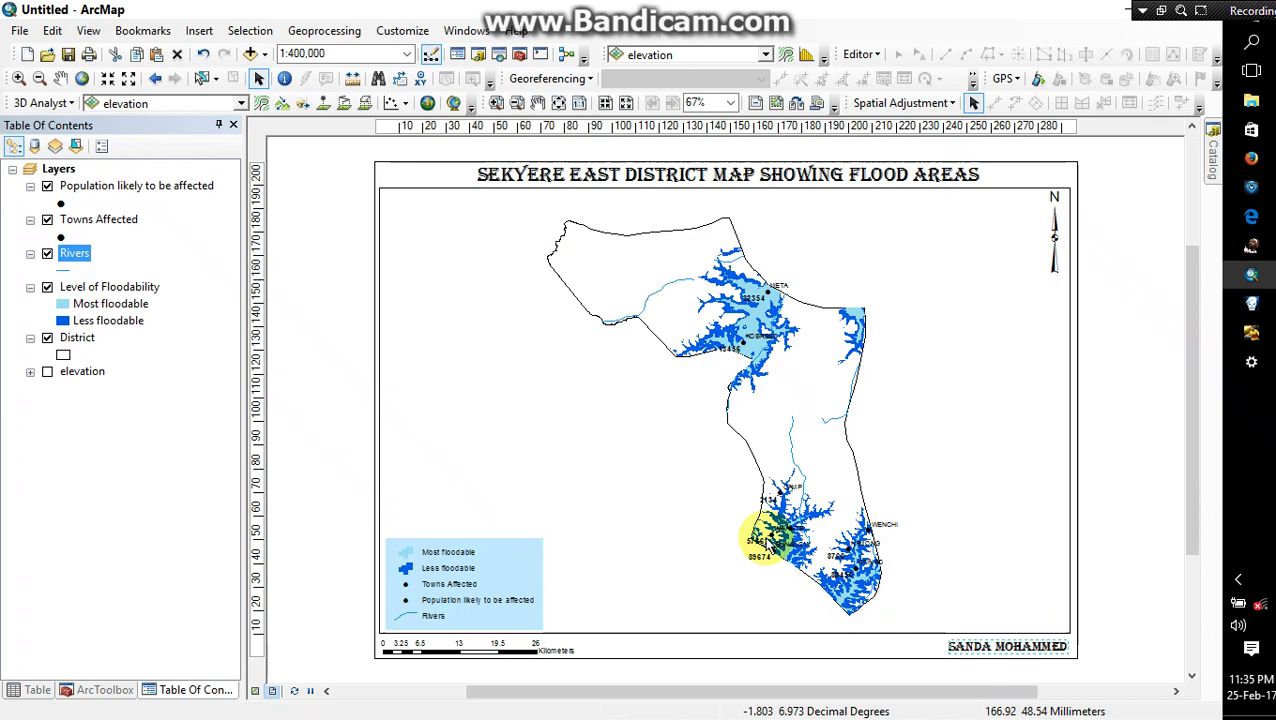
pyautogui.scroll(-5, 836, 375)
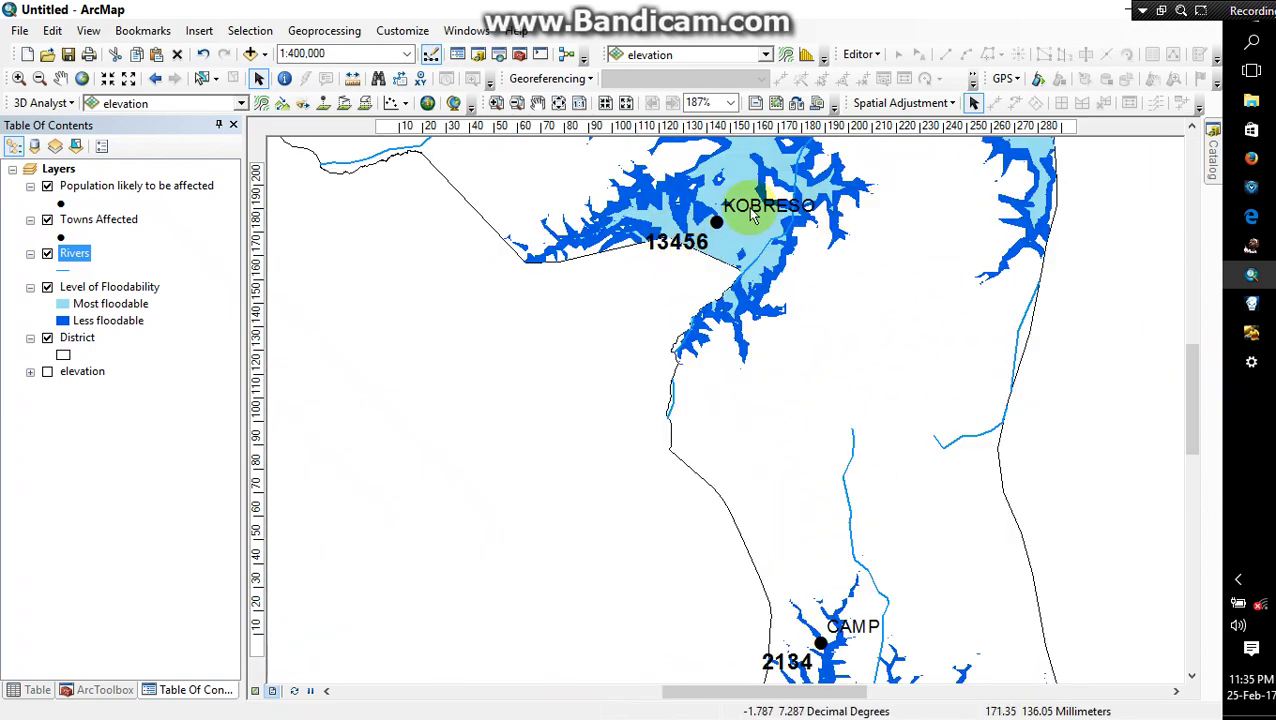
pyautogui.scroll(5, 715, 237)
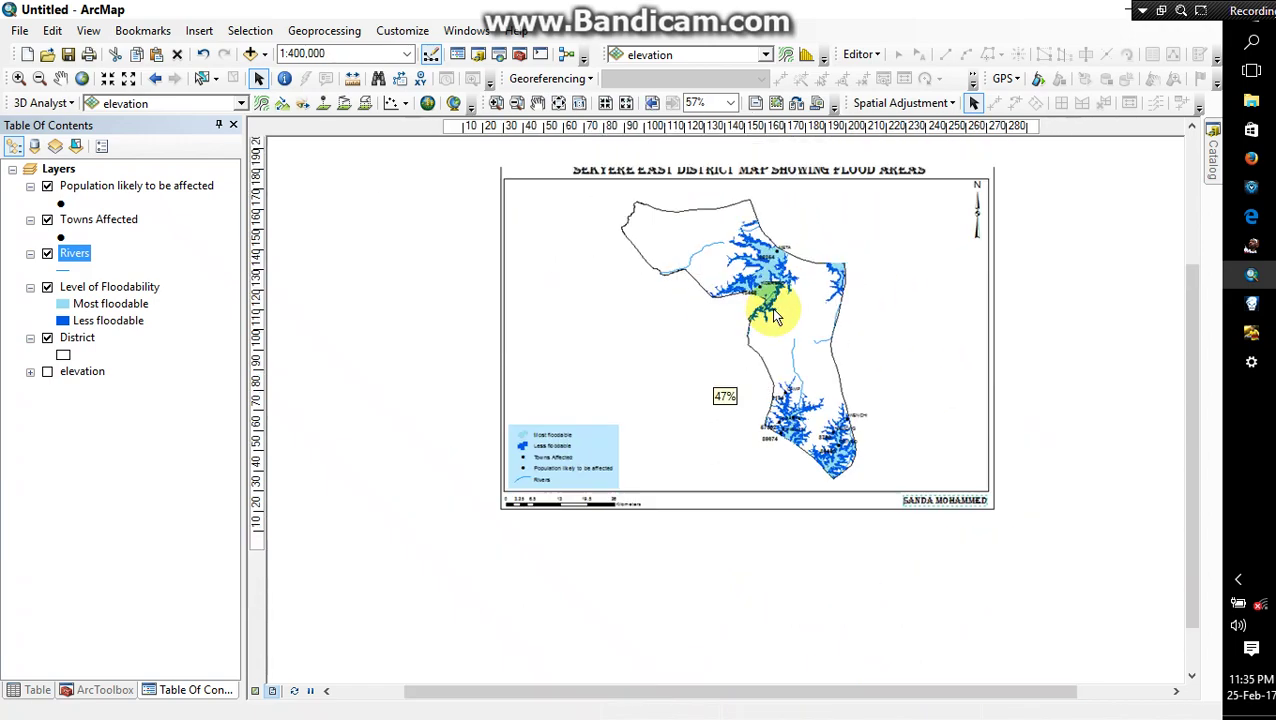
pyautogui.moveTo(1190, 285); pyautogui.dragTo(1190, 233)
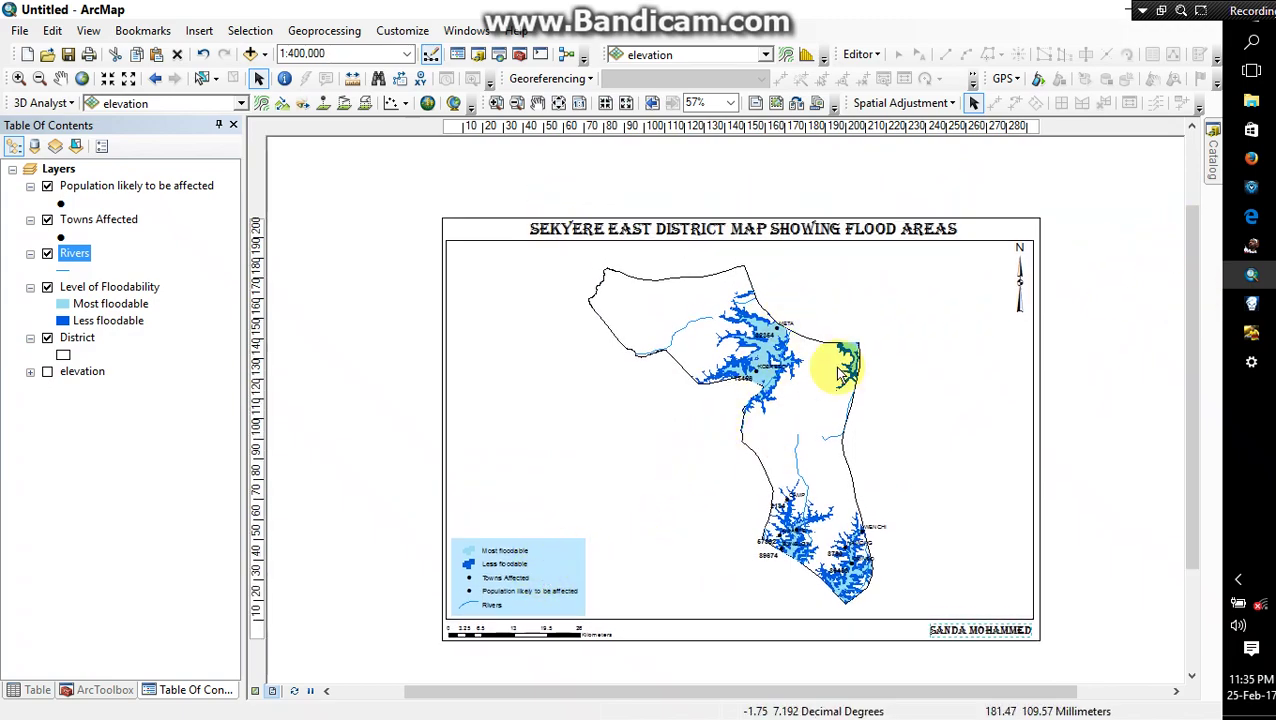
# Change the Most floodable symbol's fill colour to red in the Table Of Contents
pyautogui.doubleClick(64, 302)
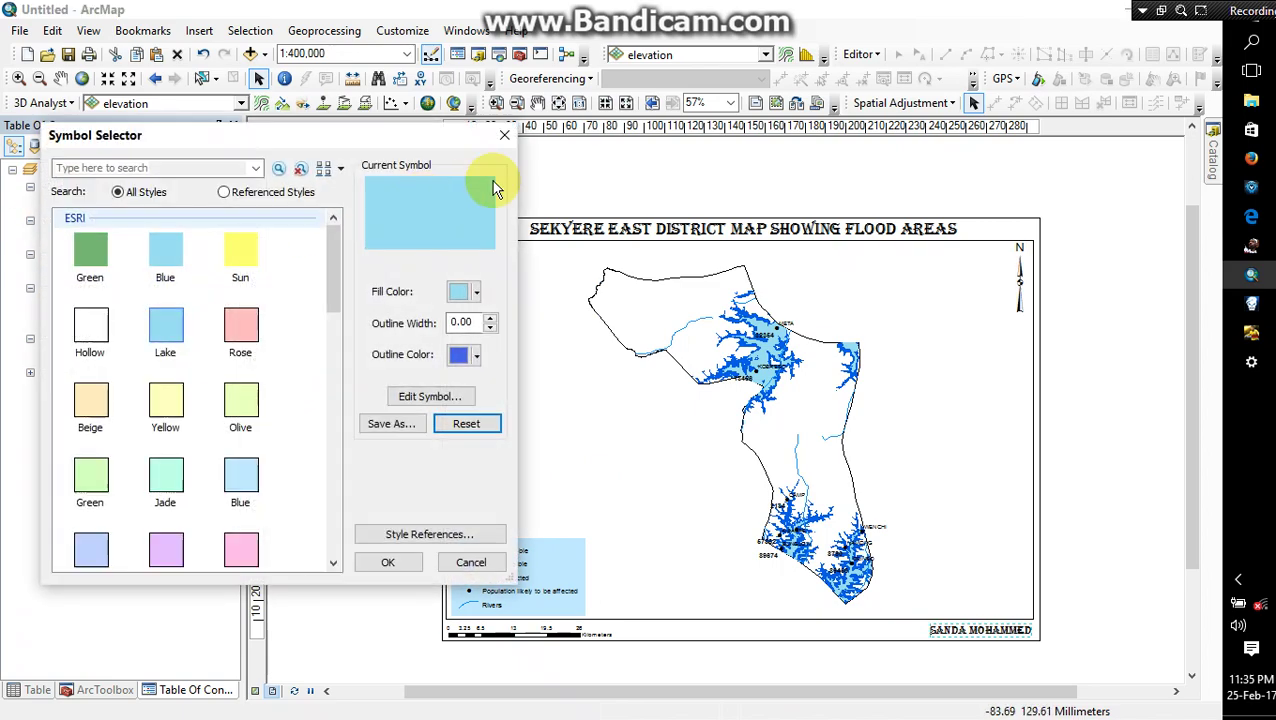
pyautogui.click(476, 291)
pyautogui.click(476, 394)
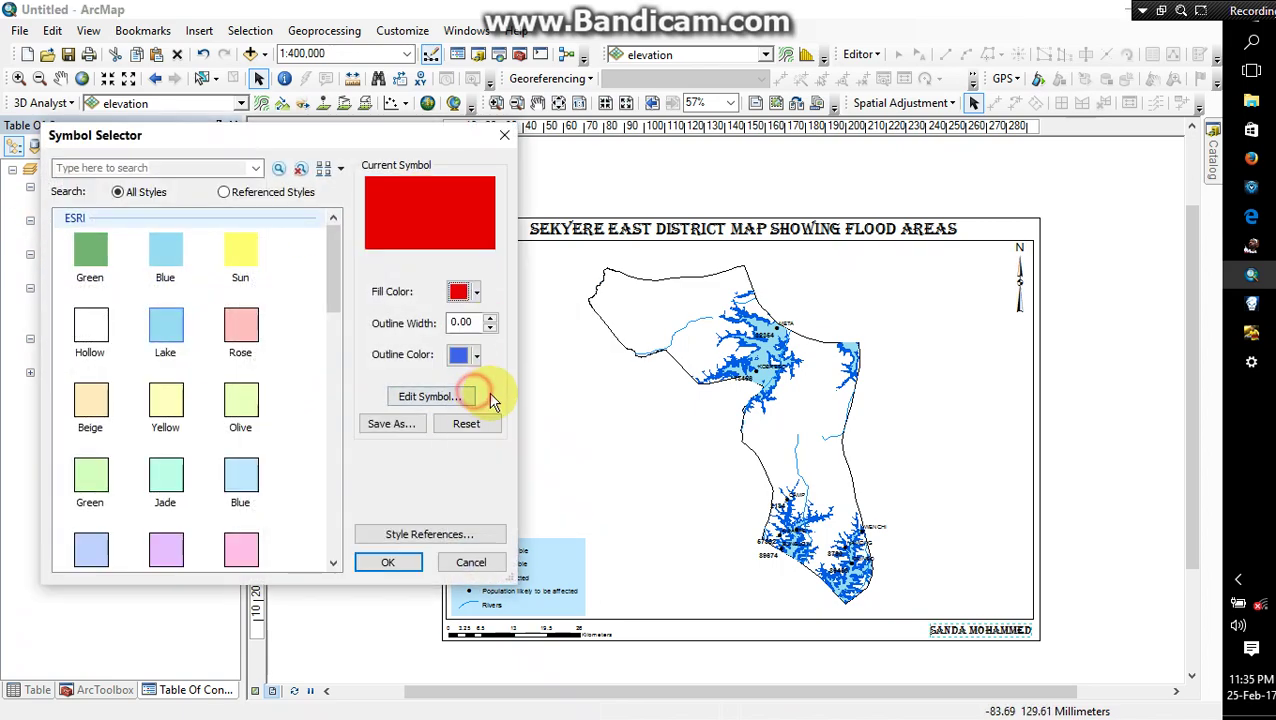
pyautogui.click(393, 563)
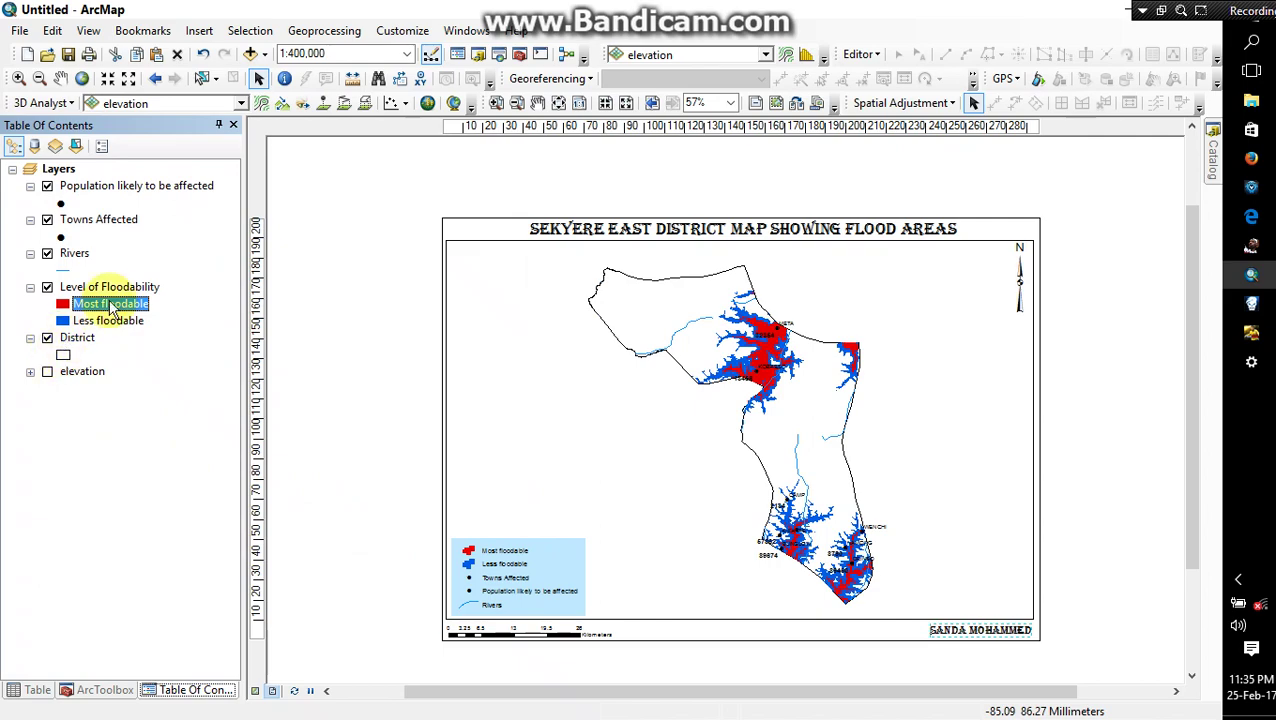
pyautogui.click(525, 310)
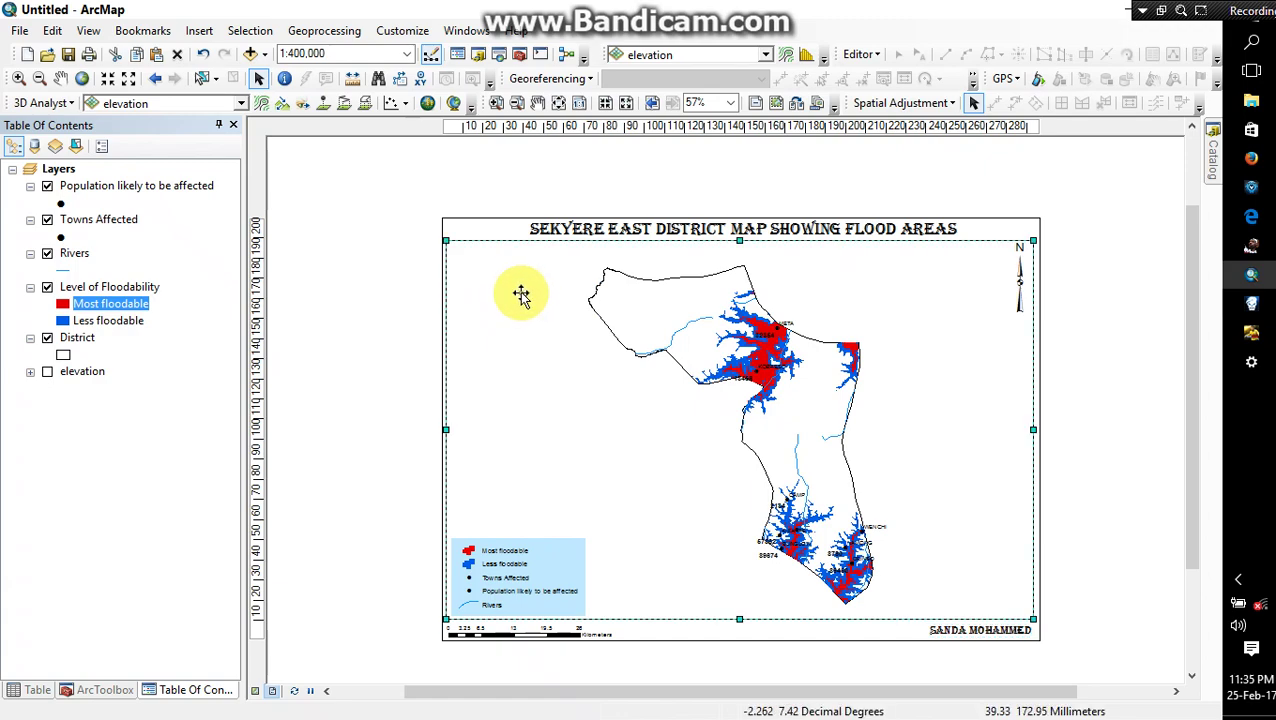
# Insert a neatline with a yellow background around the map frame
pyautogui.click(199, 30)
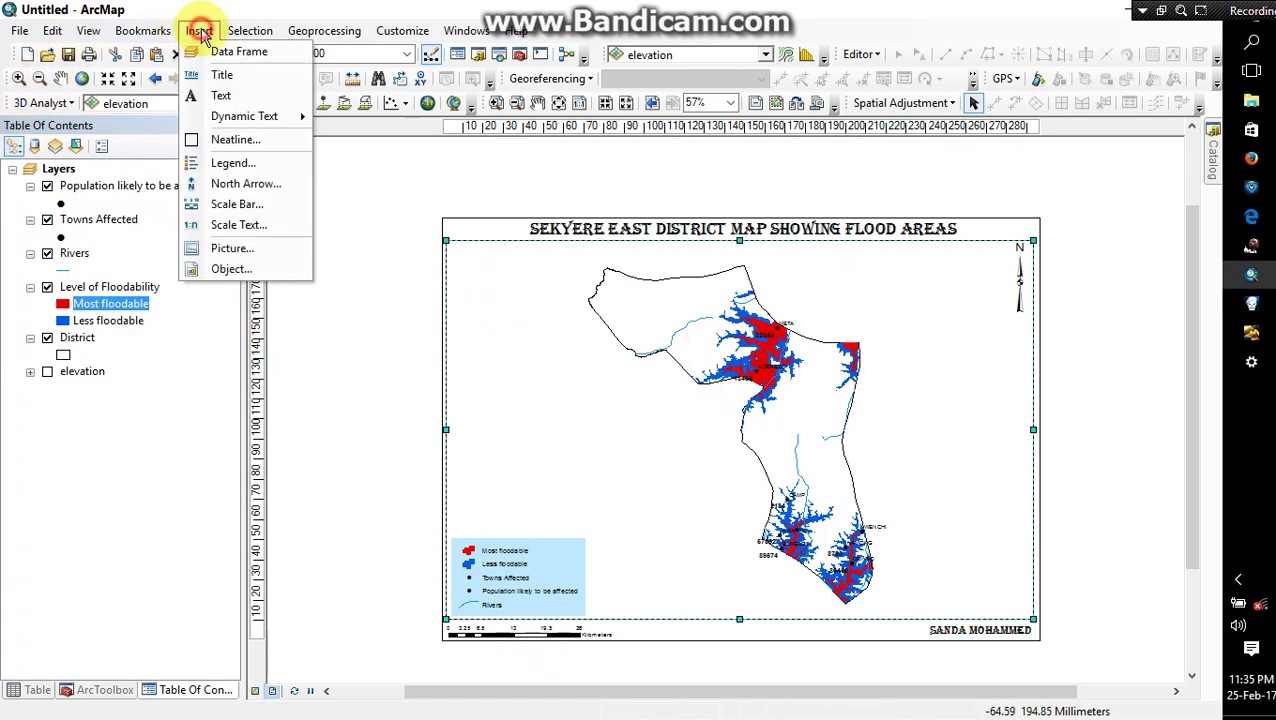
pyautogui.click(216, 139)
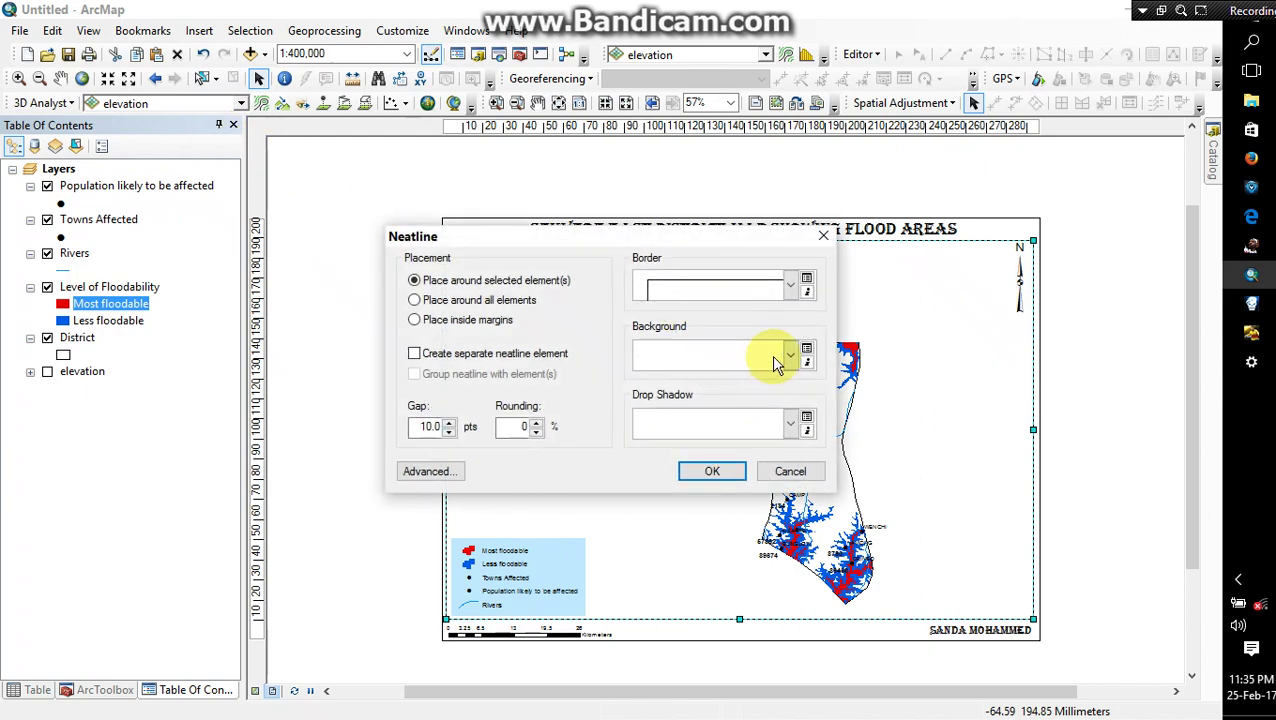
pyautogui.click(790, 358)
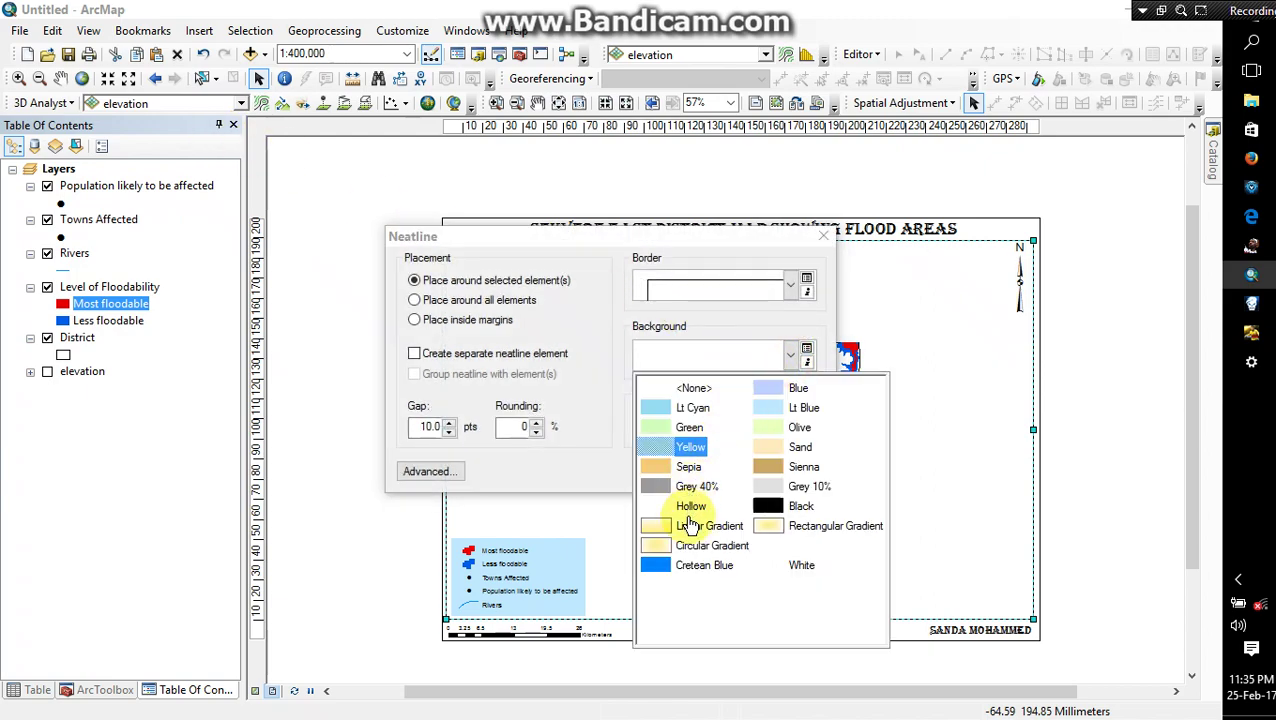
pyautogui.click(690, 447)
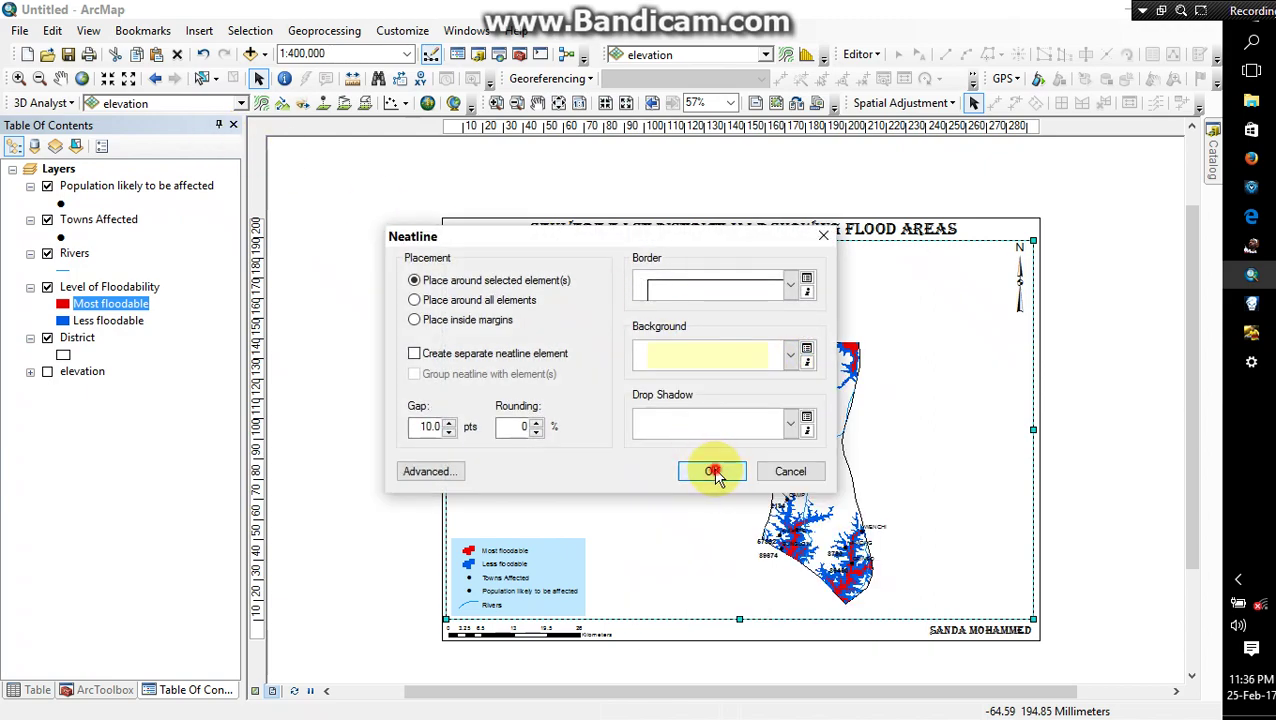
pyautogui.click(712, 472)
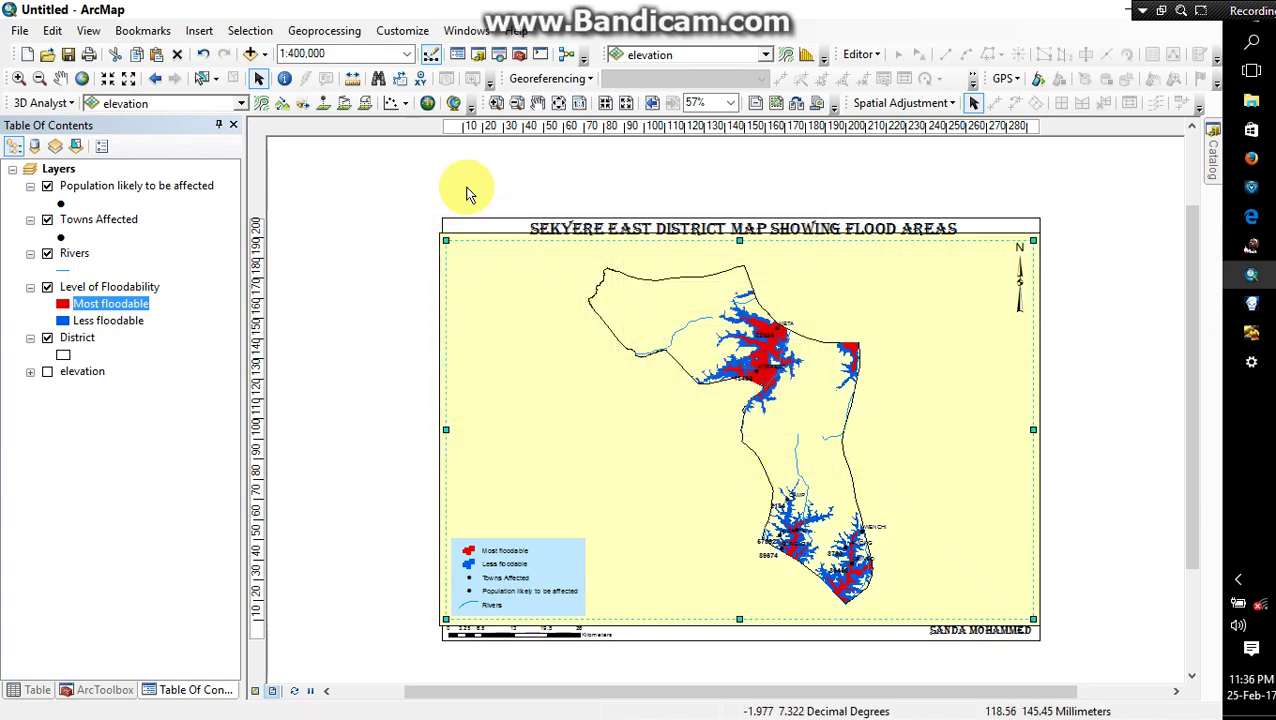
# Fine-tune the map frame's top, left, right and bottom edges so it sits slightly smaller
pyautogui.moveTo(740, 240); pyautogui.dragTo(740, 245)
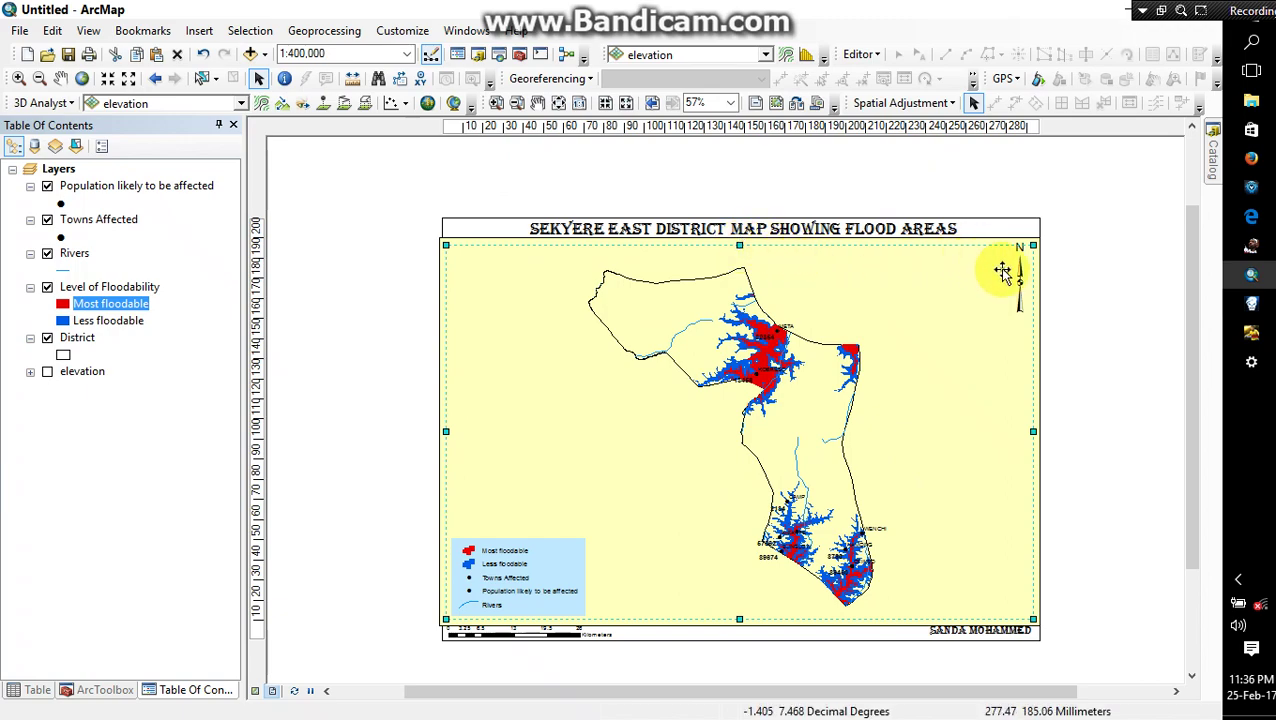
pyautogui.moveTo(446, 431); pyautogui.dragTo(452, 434)
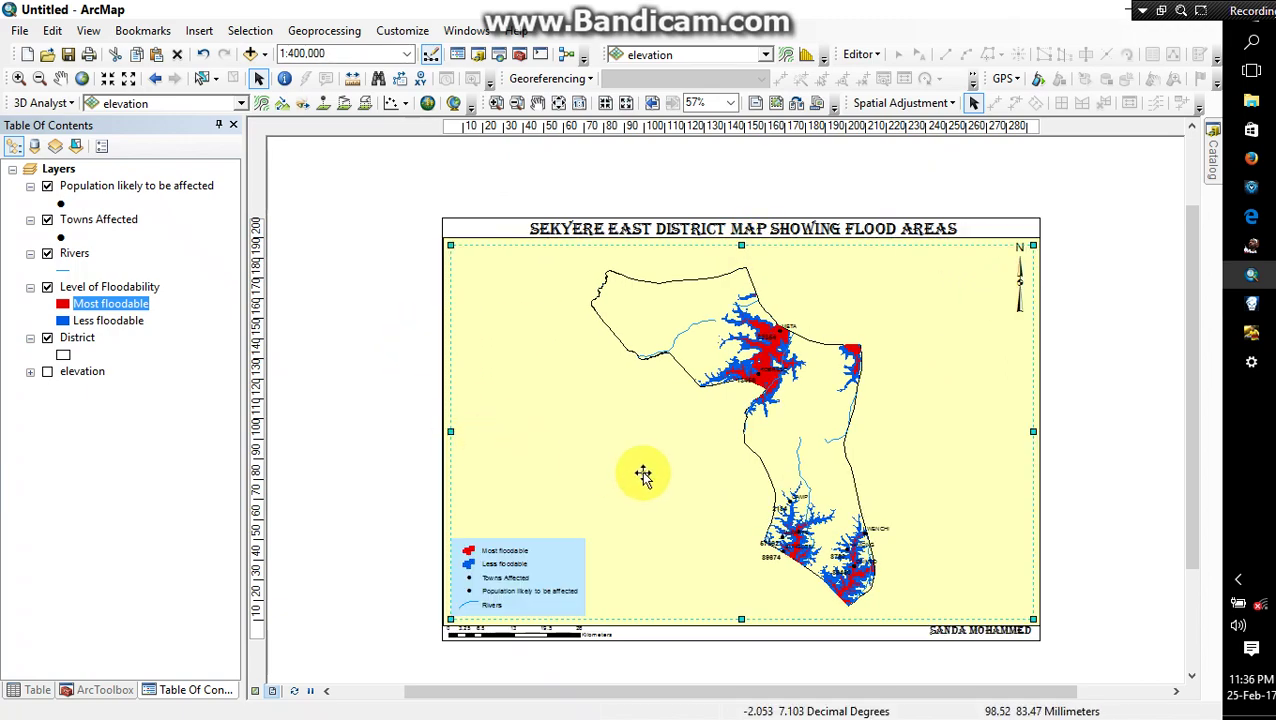
pyautogui.moveTo(1031, 433)
pyautogui.mouseDown()
pyautogui.moveTo(1018, 433)
pyautogui.moveTo(1034, 433)
pyautogui.mouseUp()
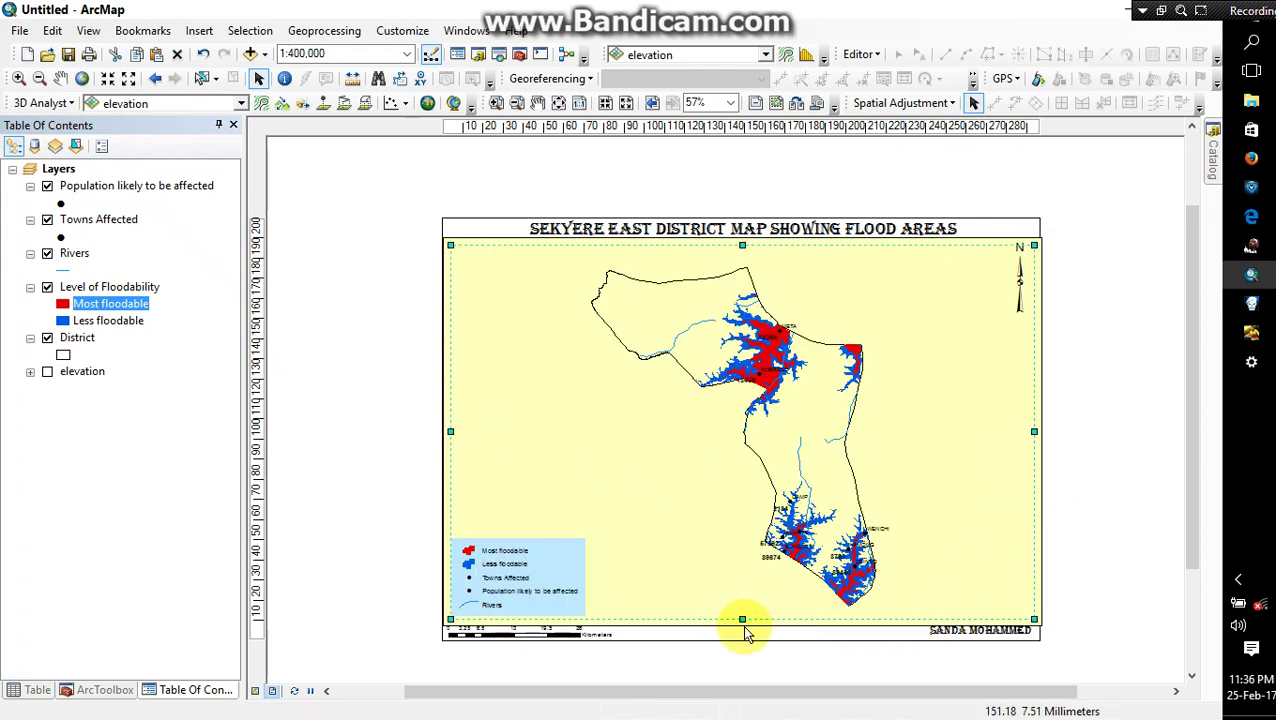
pyautogui.moveTo(743, 622); pyautogui.dragTo(743, 616)
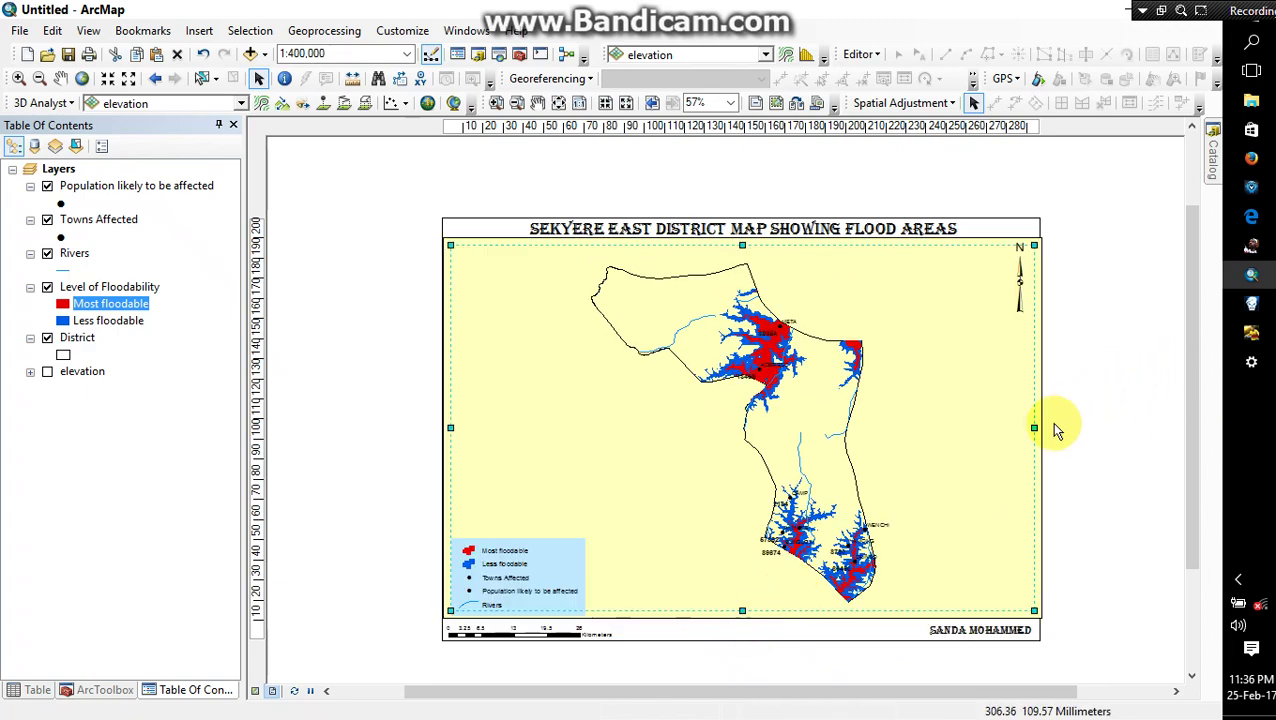
pyautogui.moveTo(1037, 428); pyautogui.dragTo(1032, 430)
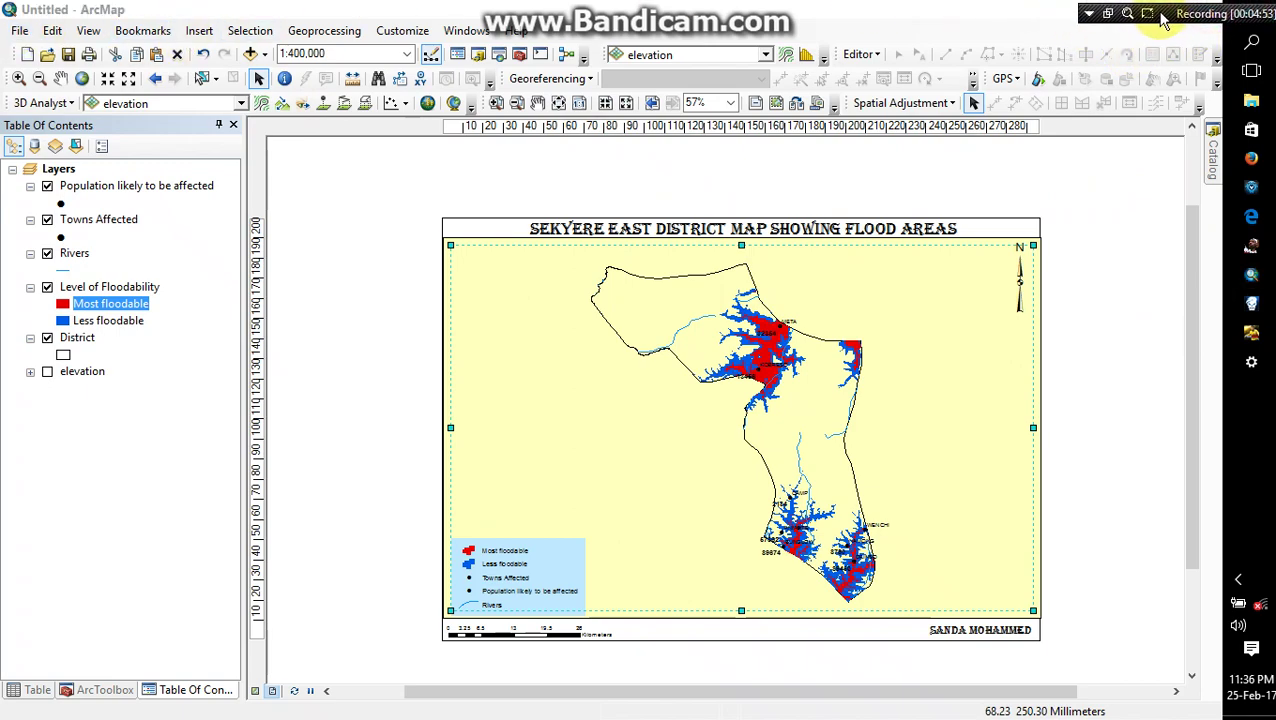
# Save the layout as the map document 'Practicals with Sanda1'
pyautogui.click(20, 31)
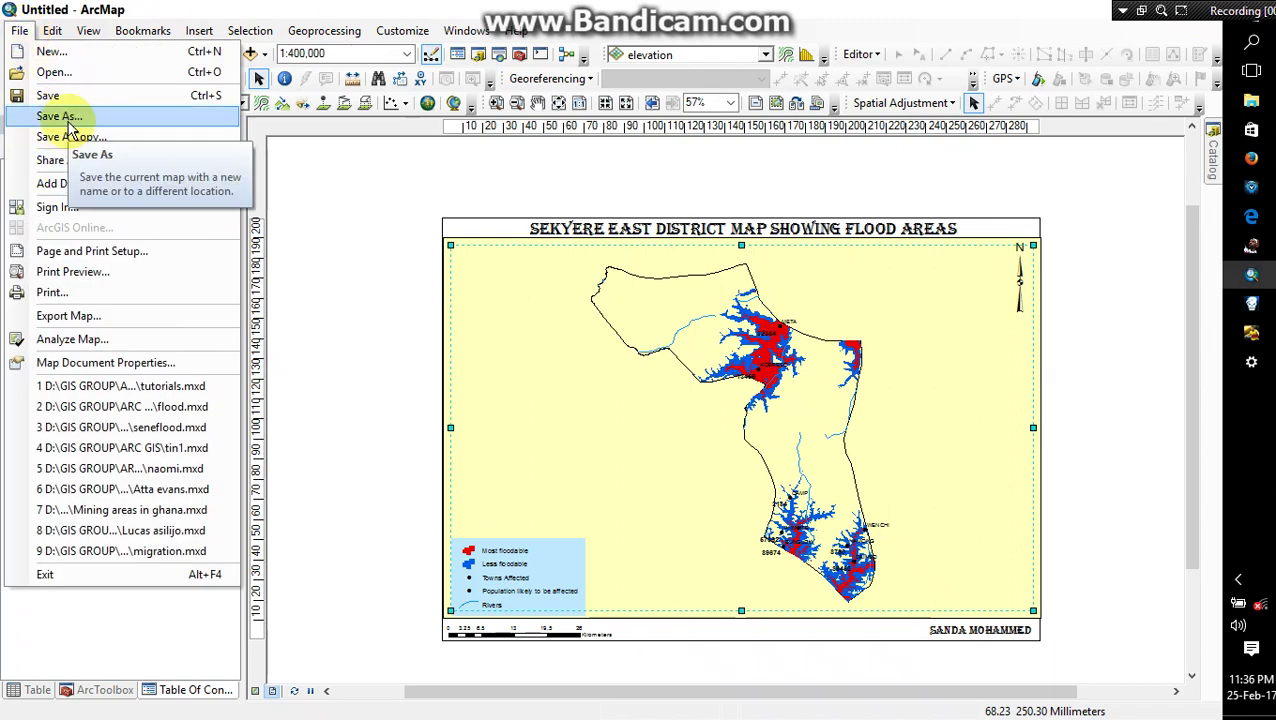
pyautogui.click(68, 122)
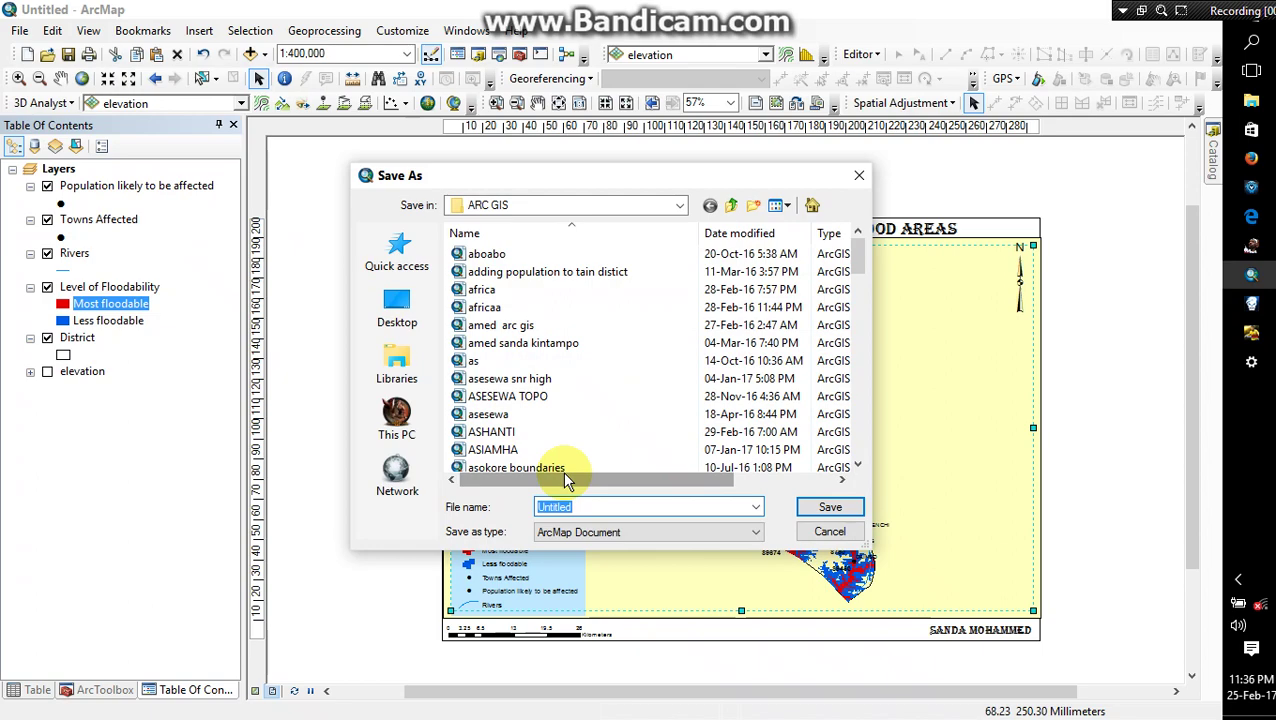
pyautogui.write('s')
pyautogui.press('BackSpace')
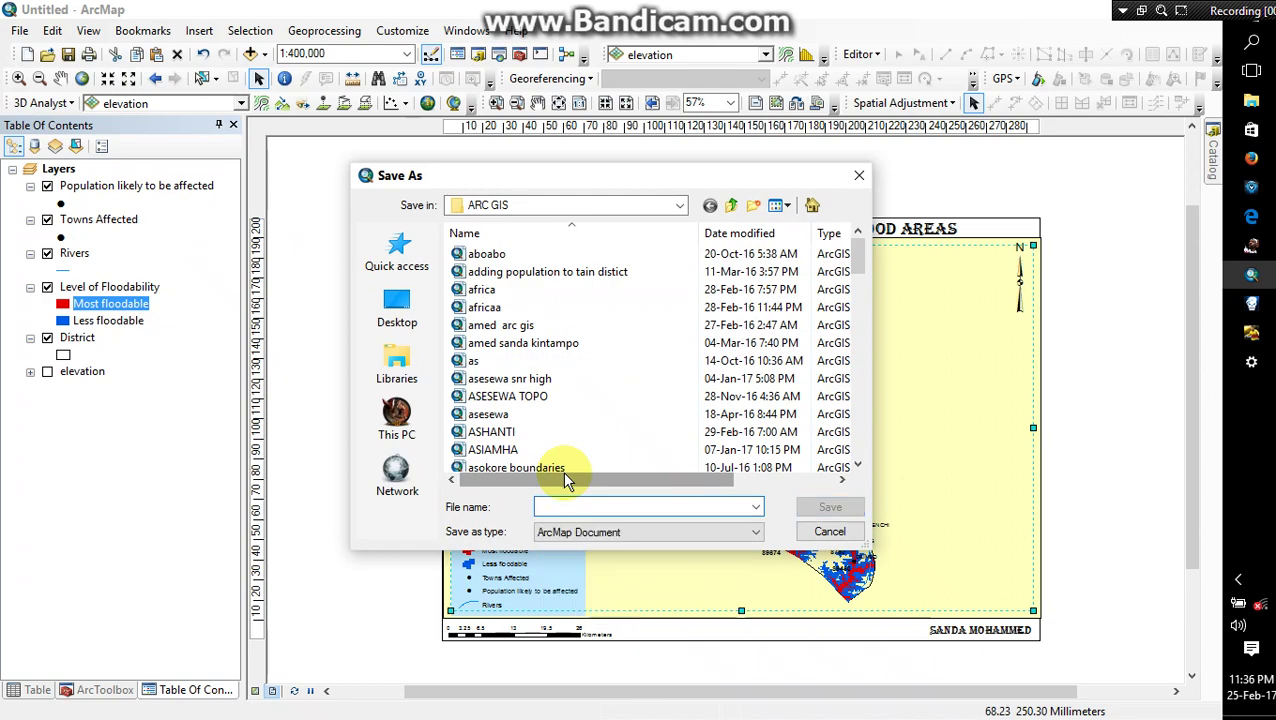
pyautogui.write('Practicals with')
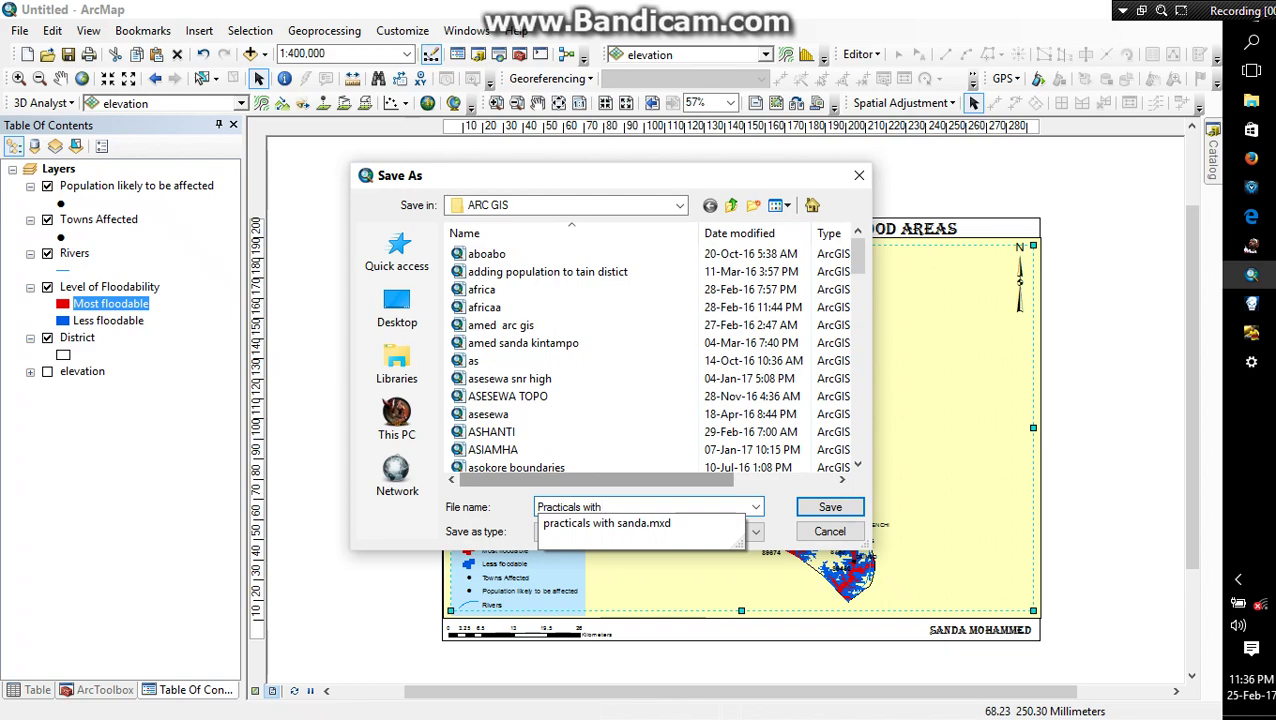
pyautogui.write('Sanda1')
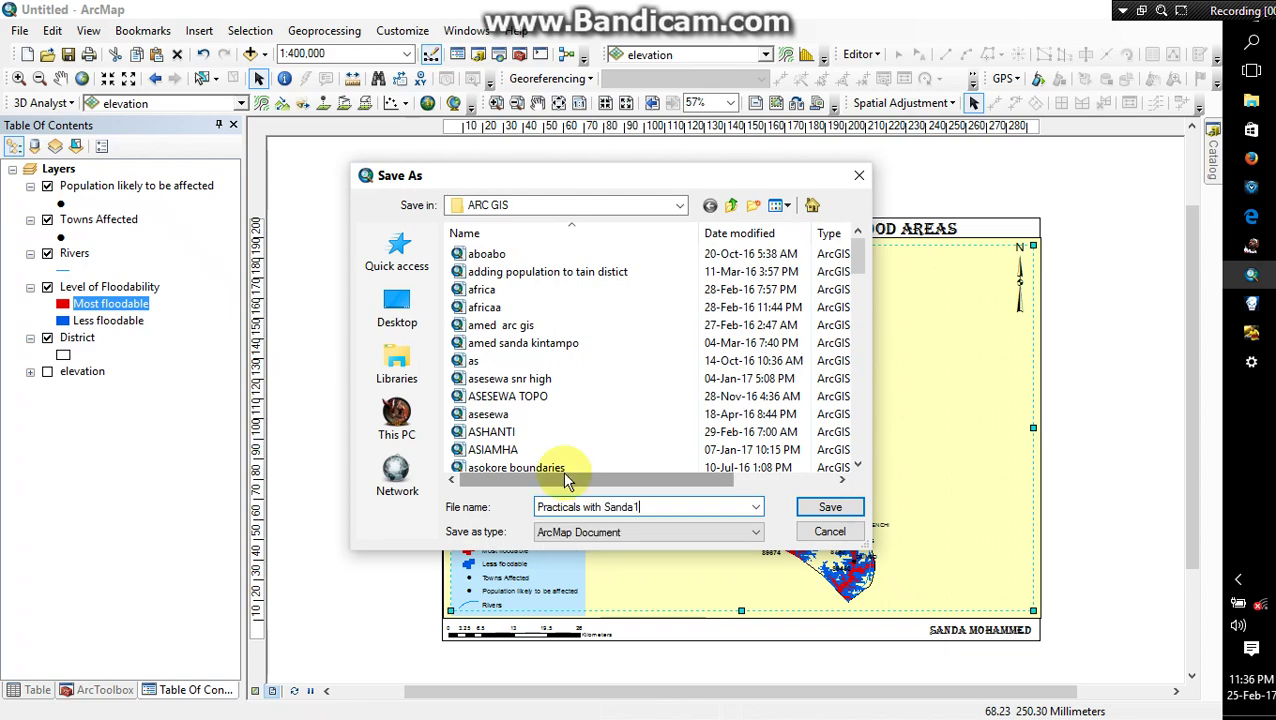
pyautogui.click(827, 508)
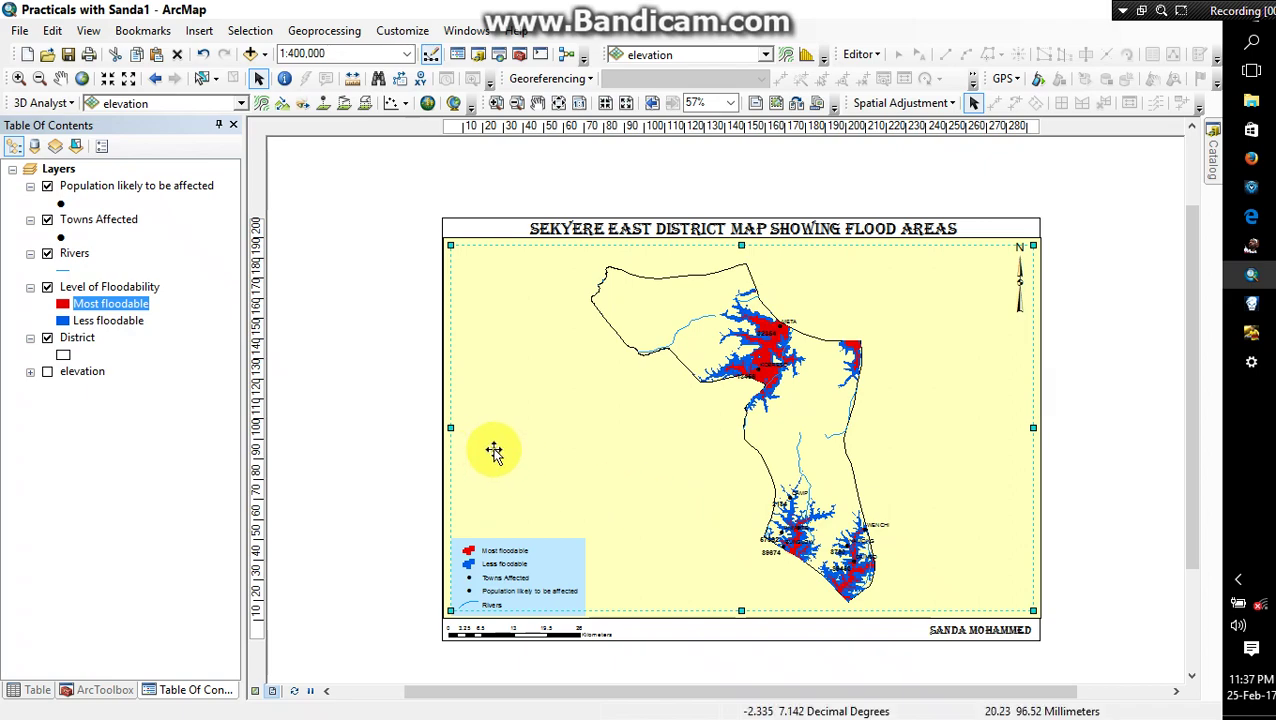
pyautogui.click(372, 432)
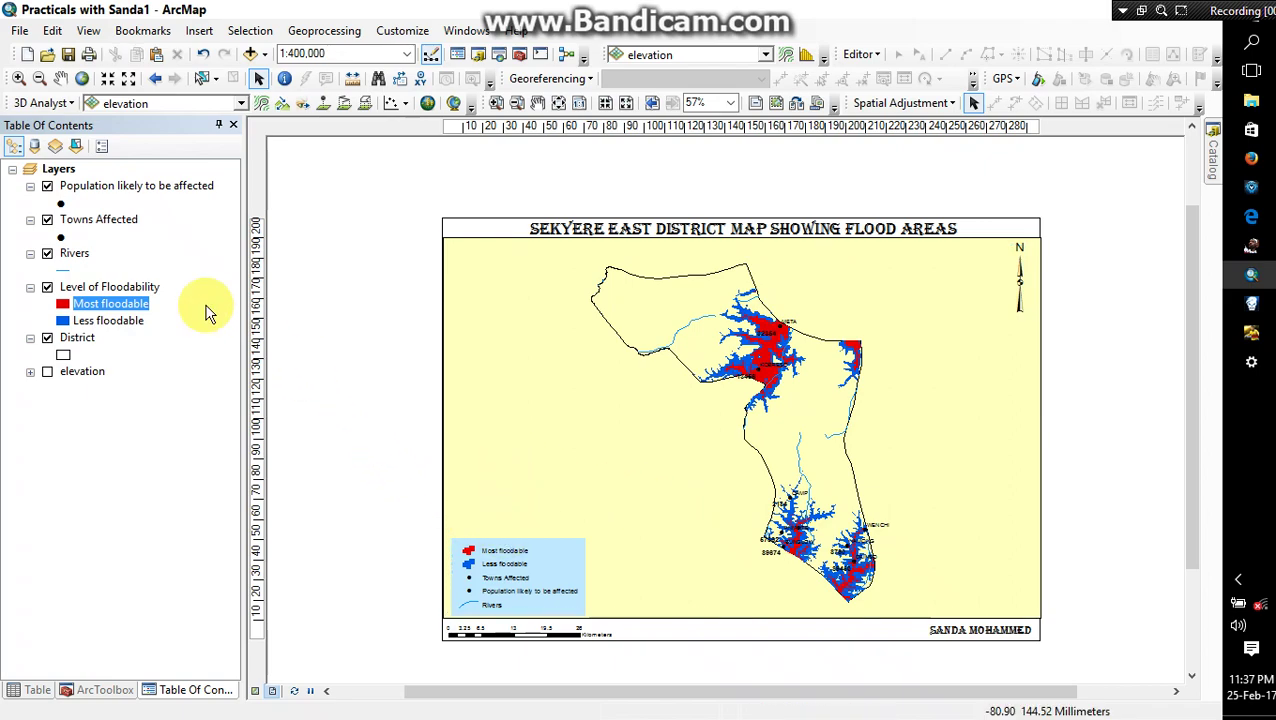
# Set up a map export named 'Sekyere East district' as a 500 dpi TIFF
pyautogui.click(22, 32)
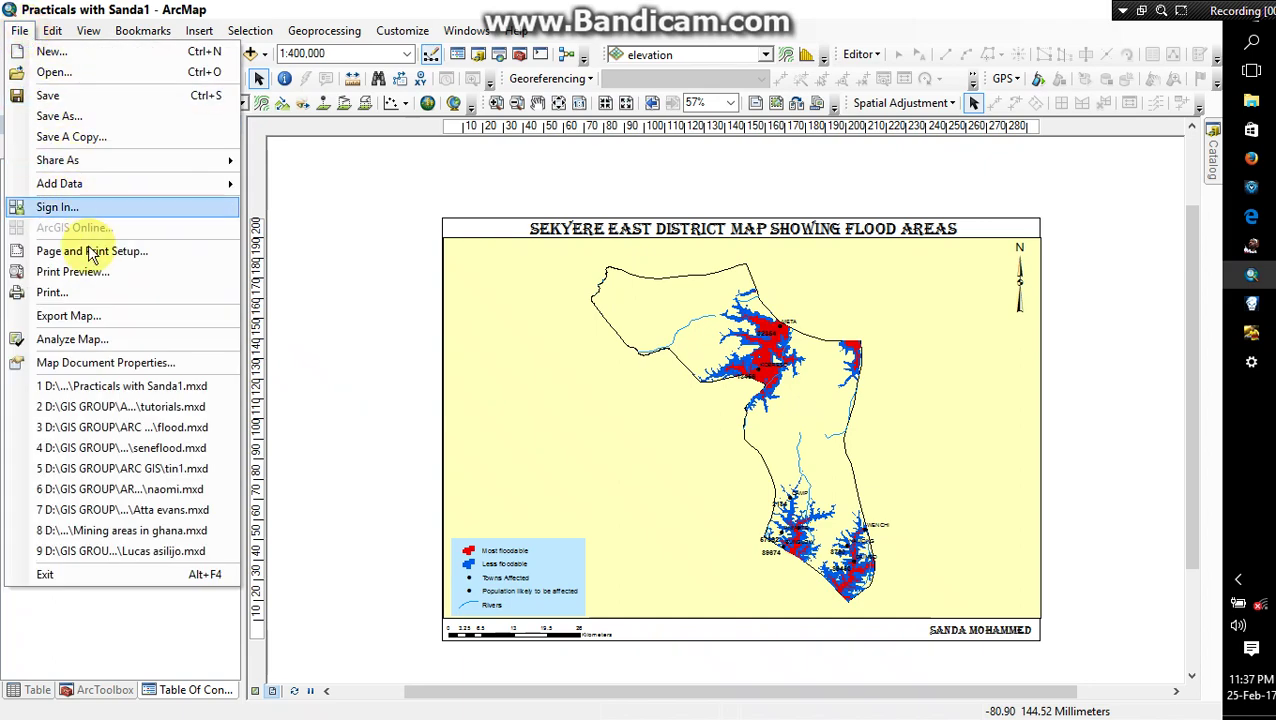
pyautogui.click(94, 318)
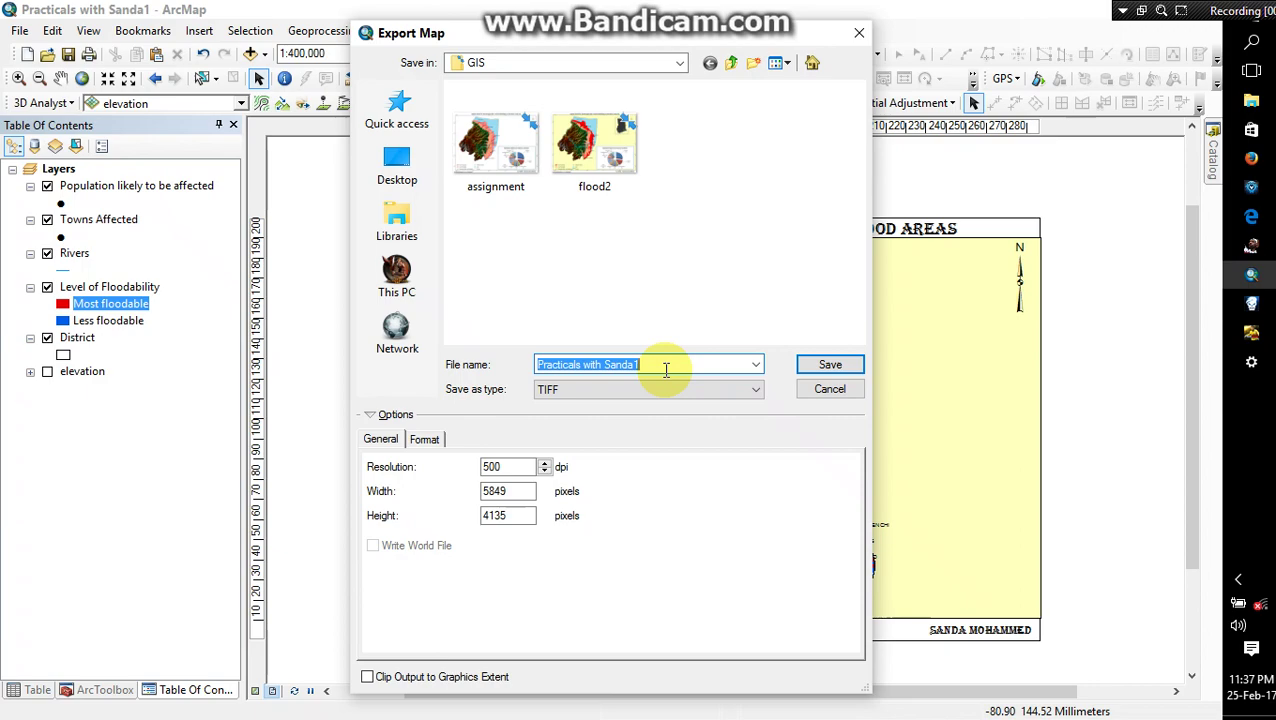
pyautogui.write('Sekyere East district')
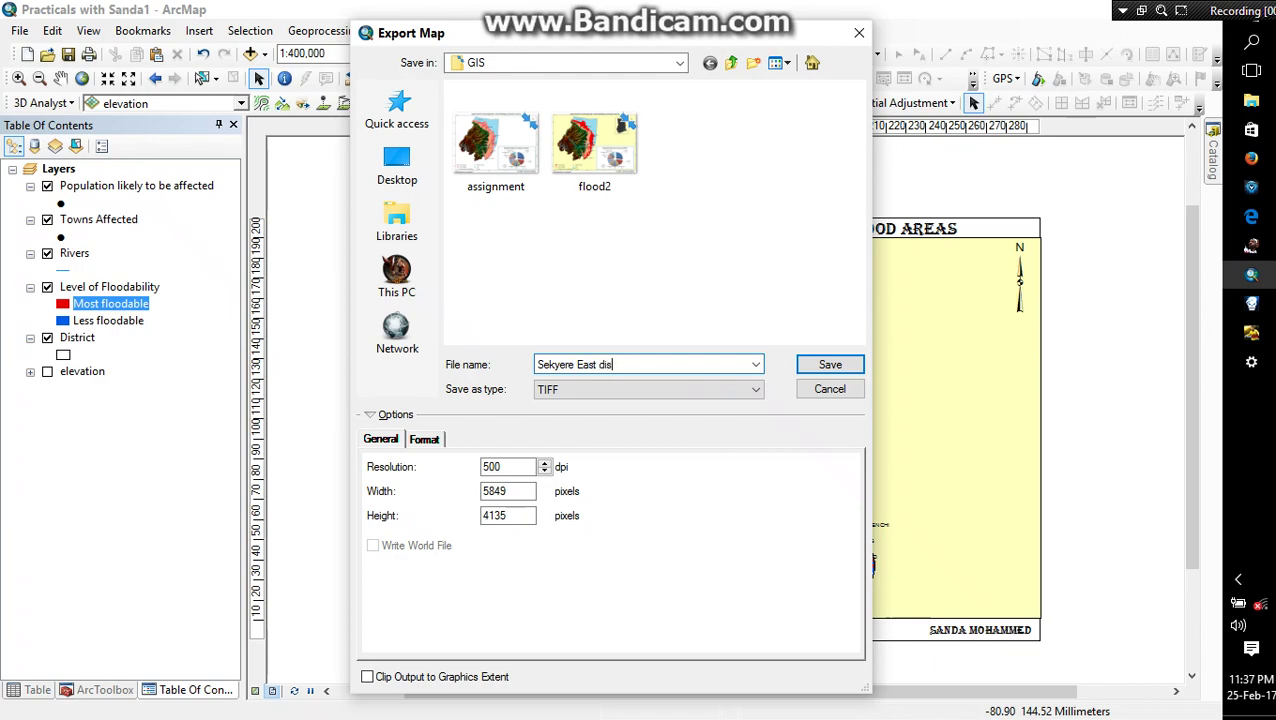
pyautogui.click(559, 392)
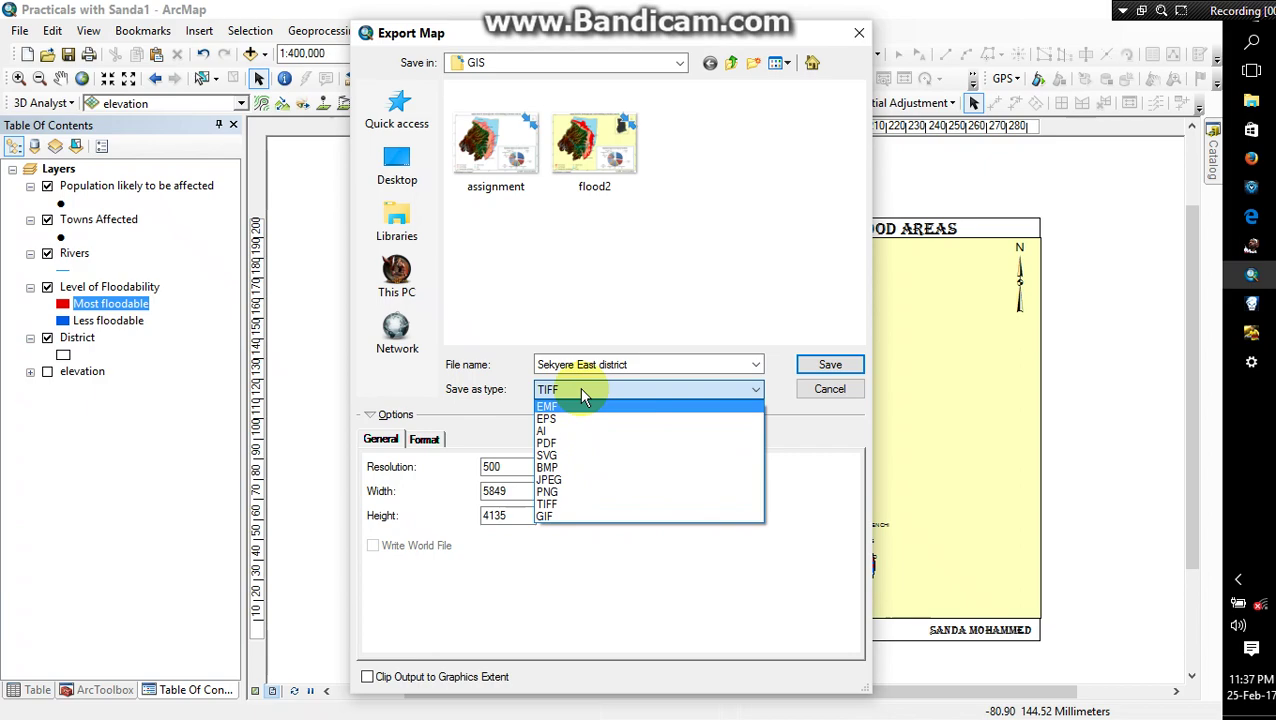
pyautogui.click(582, 391)
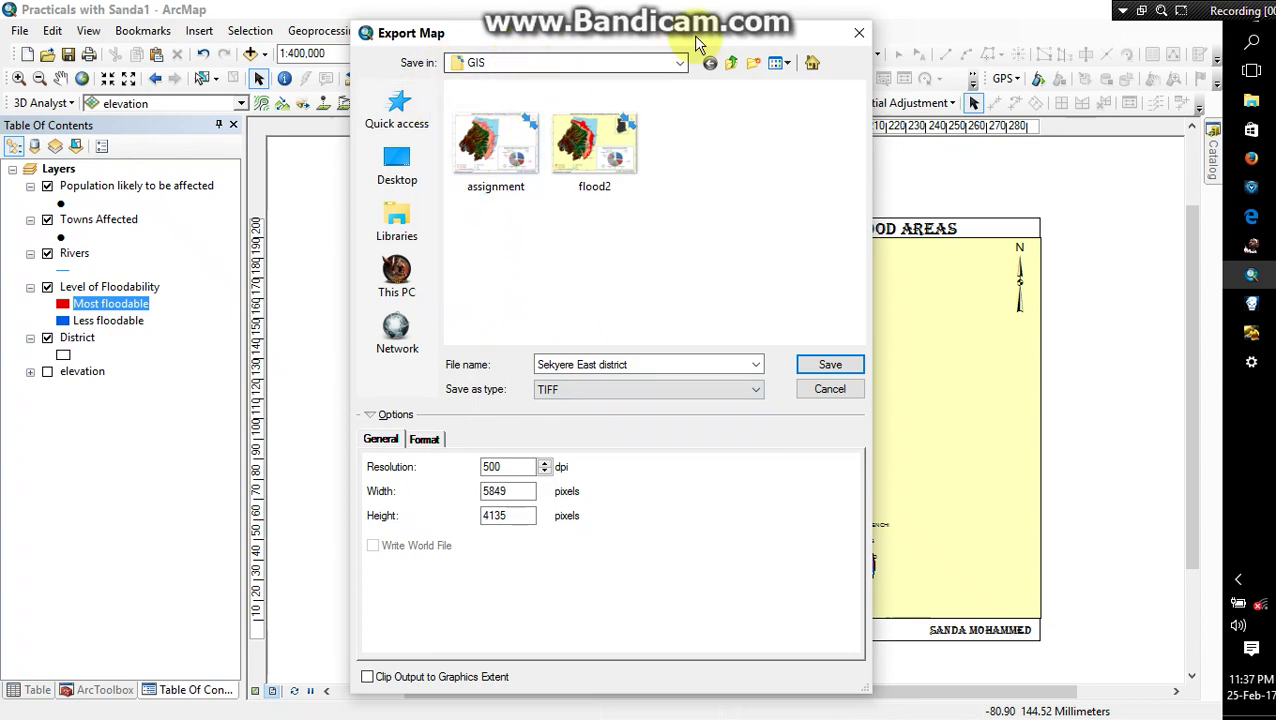
# Save the TIFF export into Documents\GIS 482 DATa
pyautogui.click(394, 176)
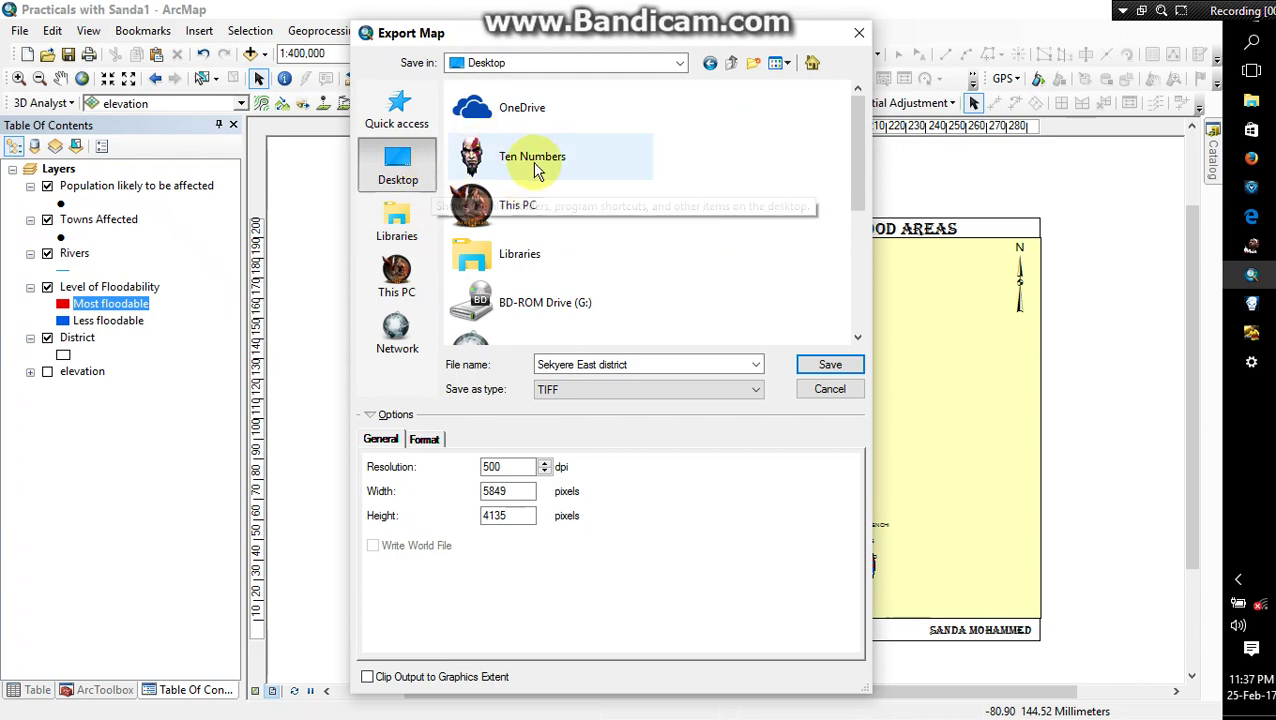
pyautogui.click(398, 222)
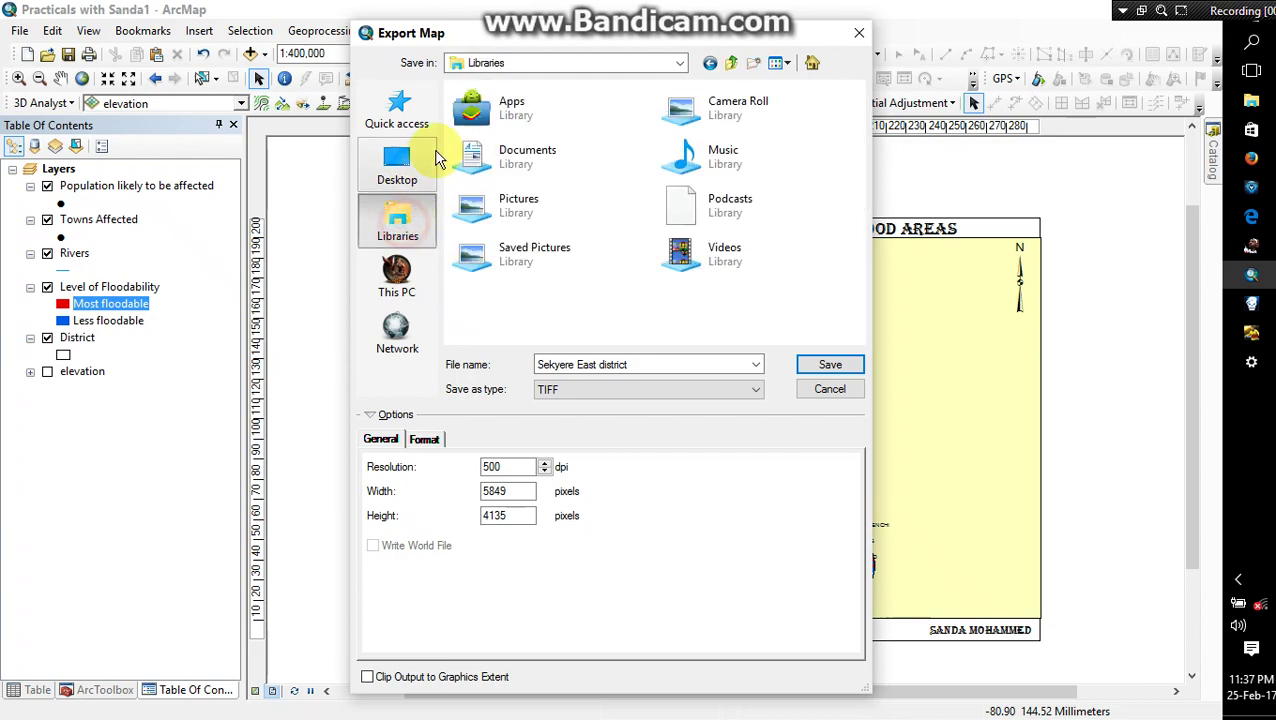
pyautogui.doubleClick(530, 162)
pyautogui.scroll(-1, 475, 150)
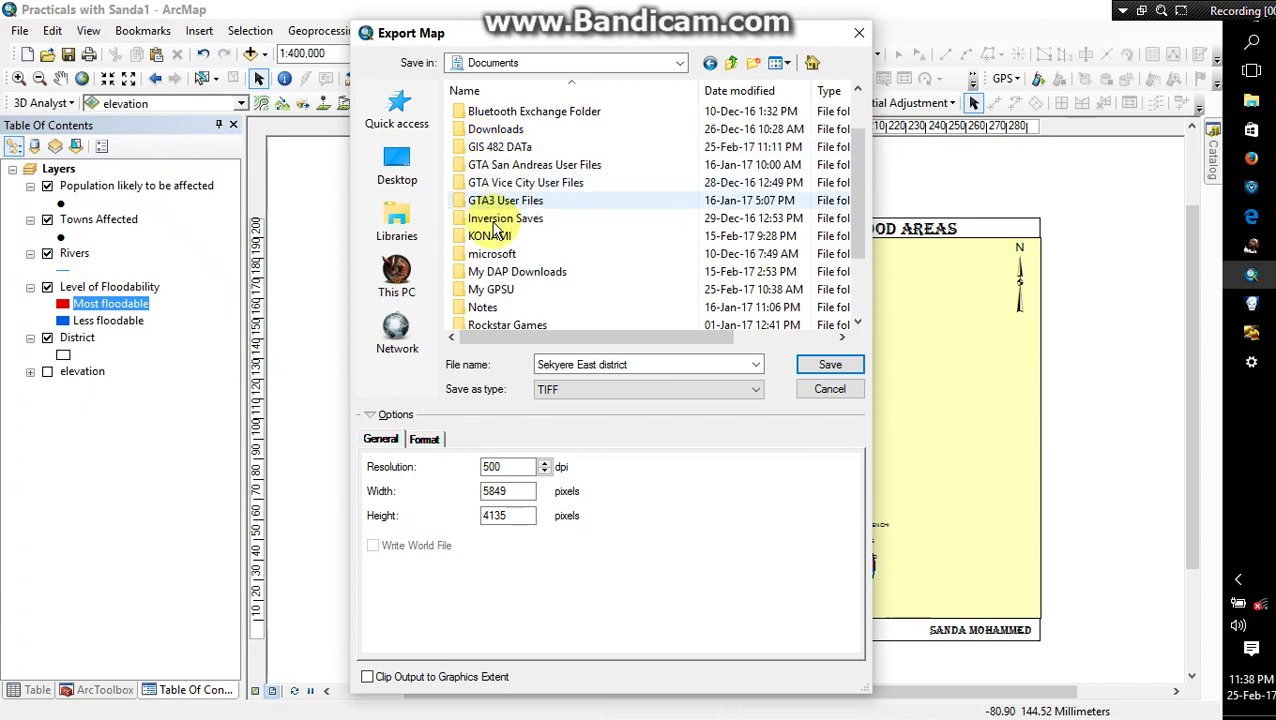
pyautogui.scroll(-2, 490, 274)
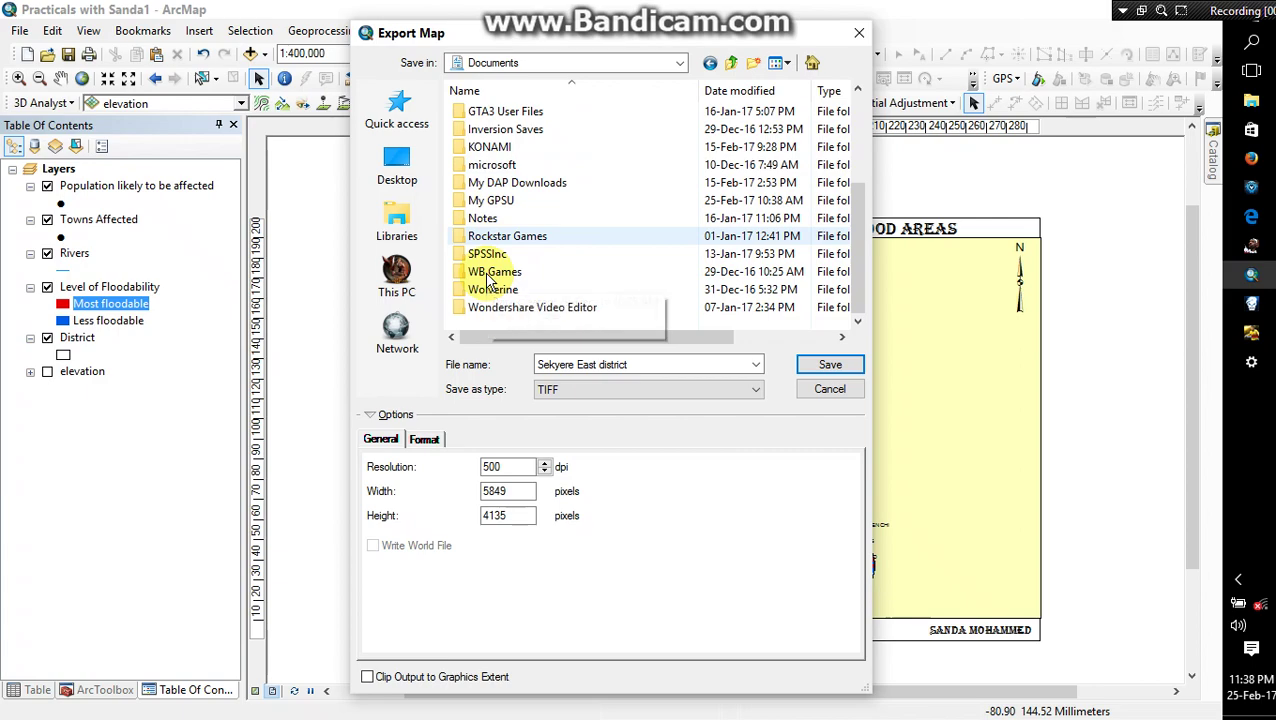
pyautogui.scroll(2, 479, 284)
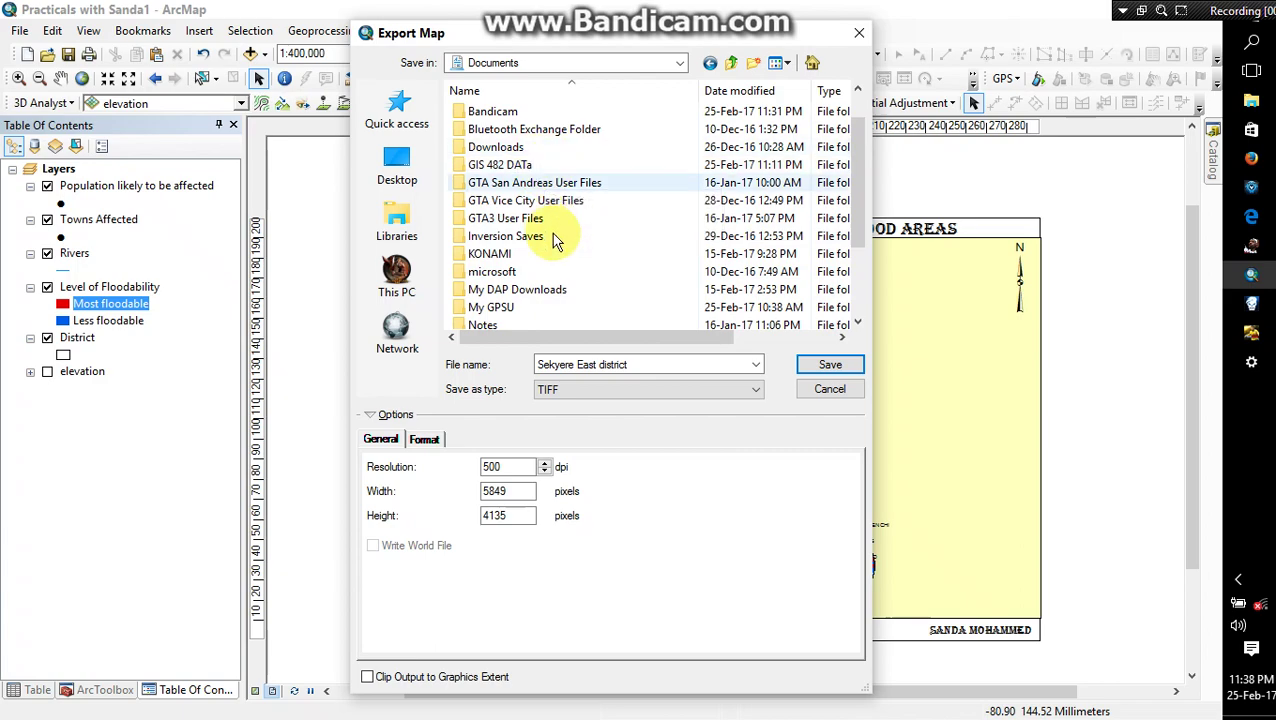
pyautogui.scroll(-2, 555, 238)
pyautogui.scroll(2, 530, 168)
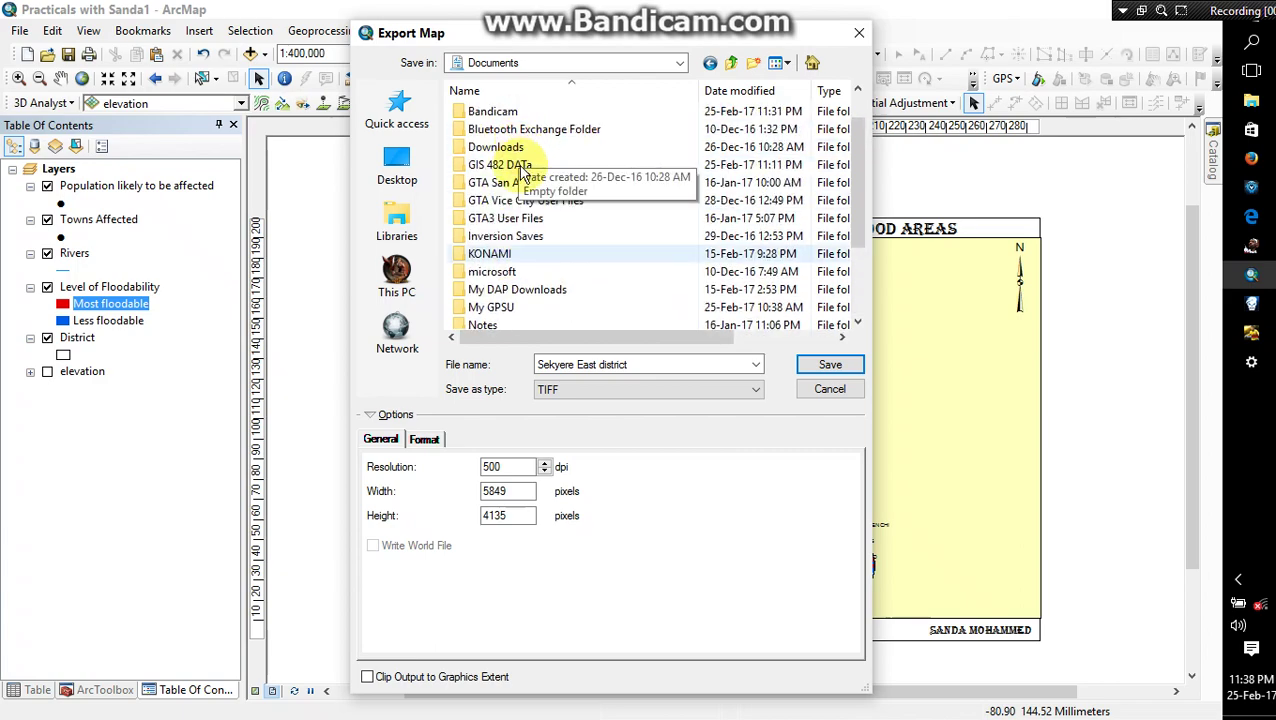
pyautogui.doubleClick(521, 165)
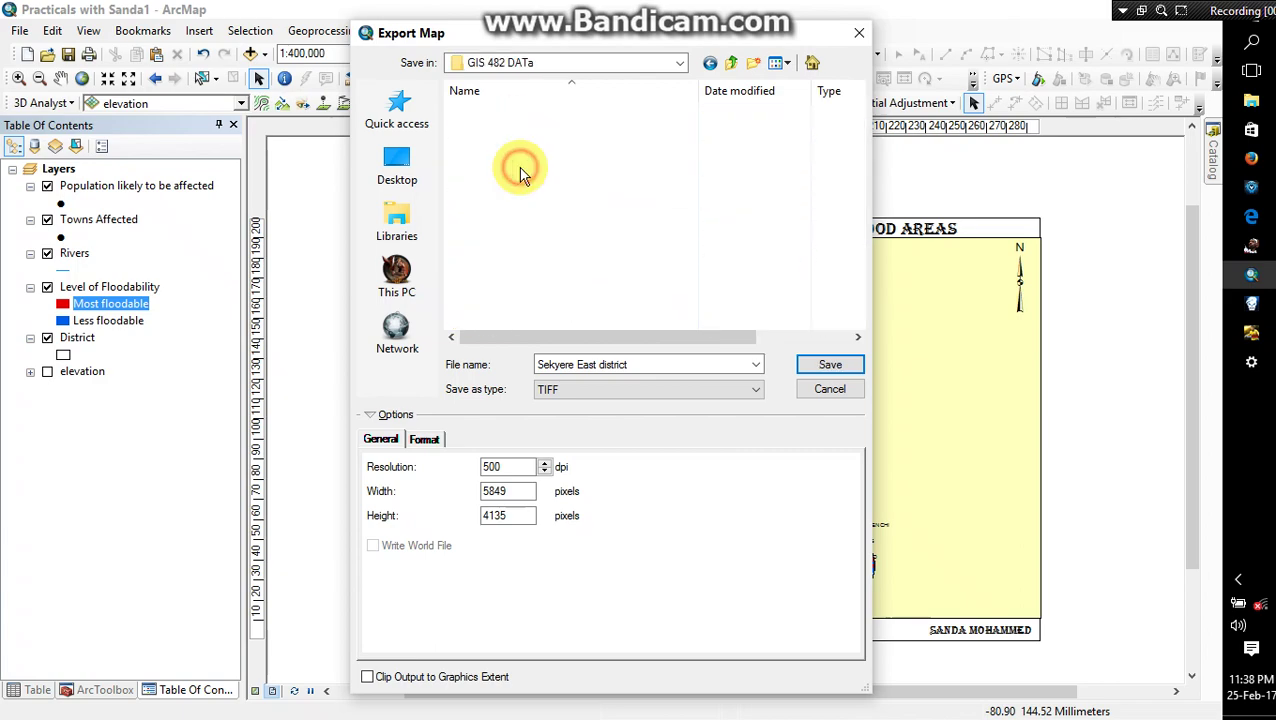
pyautogui.click(828, 366)
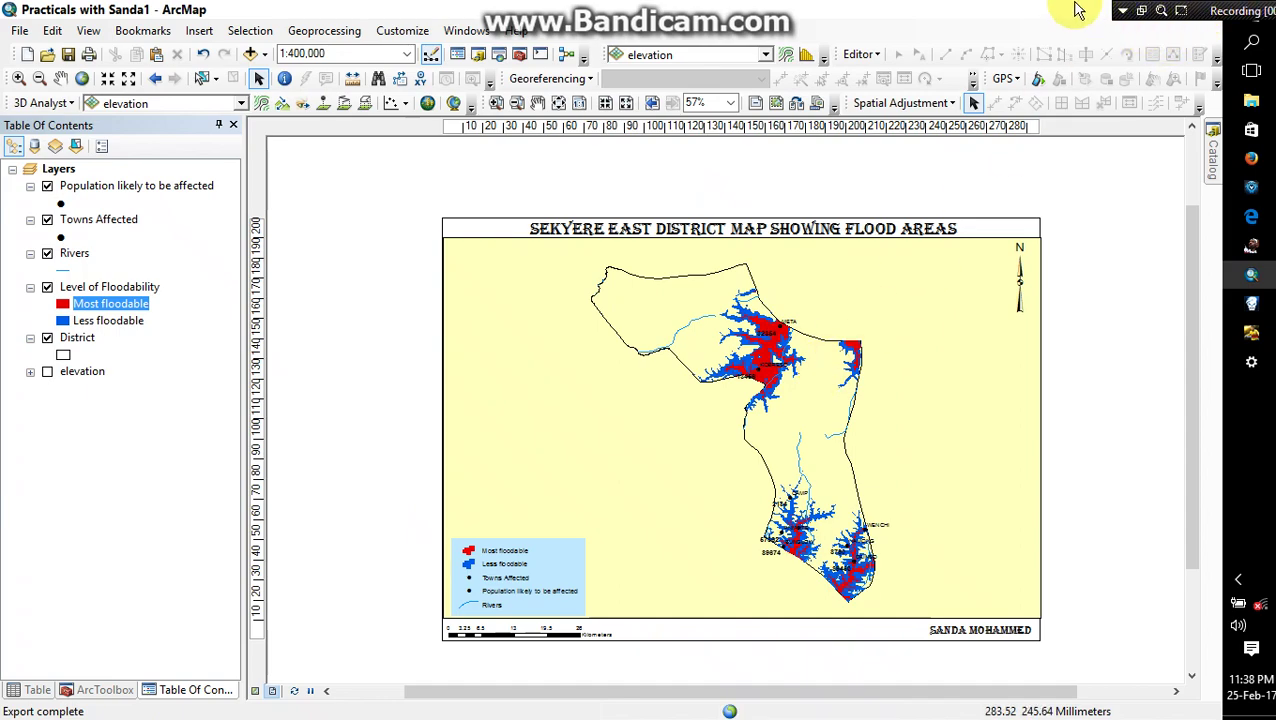
# Minimize ArcMap and open Documents\GIS 482 DATa in File Explorer
pyautogui.moveTo(1065, 10); pyautogui.dragTo(1025, 20)
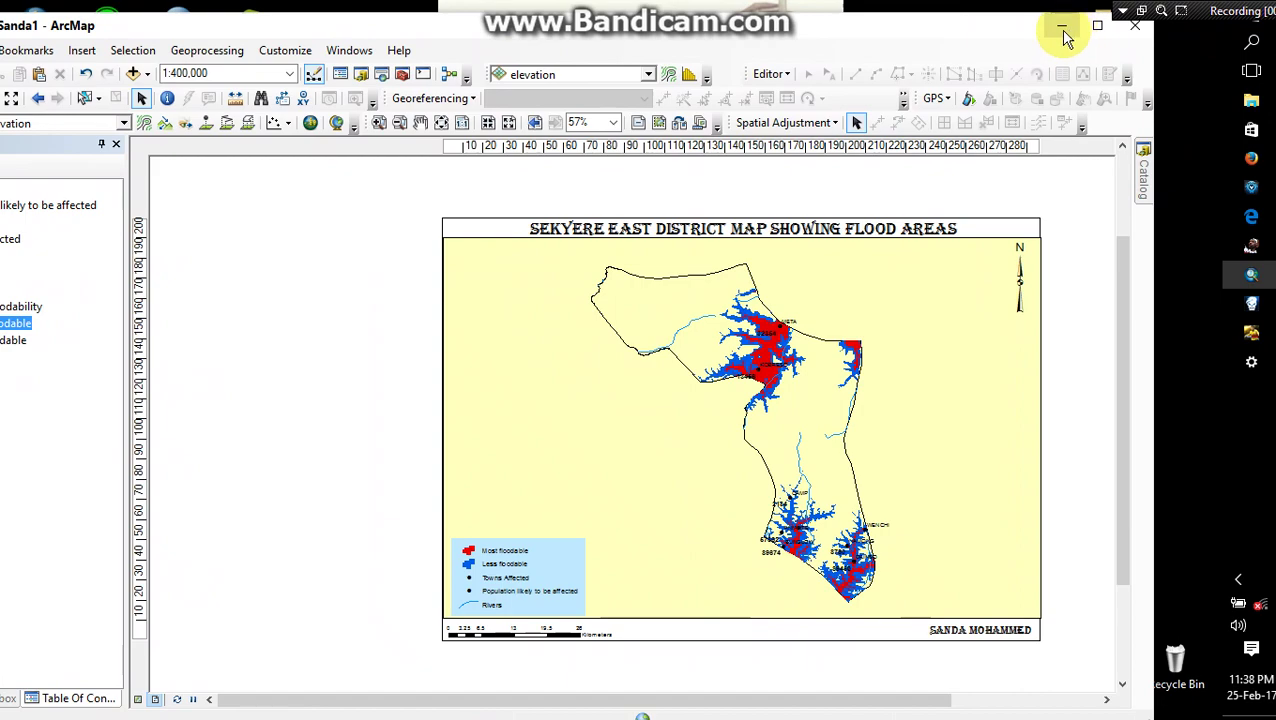
pyautogui.click(1065, 35)
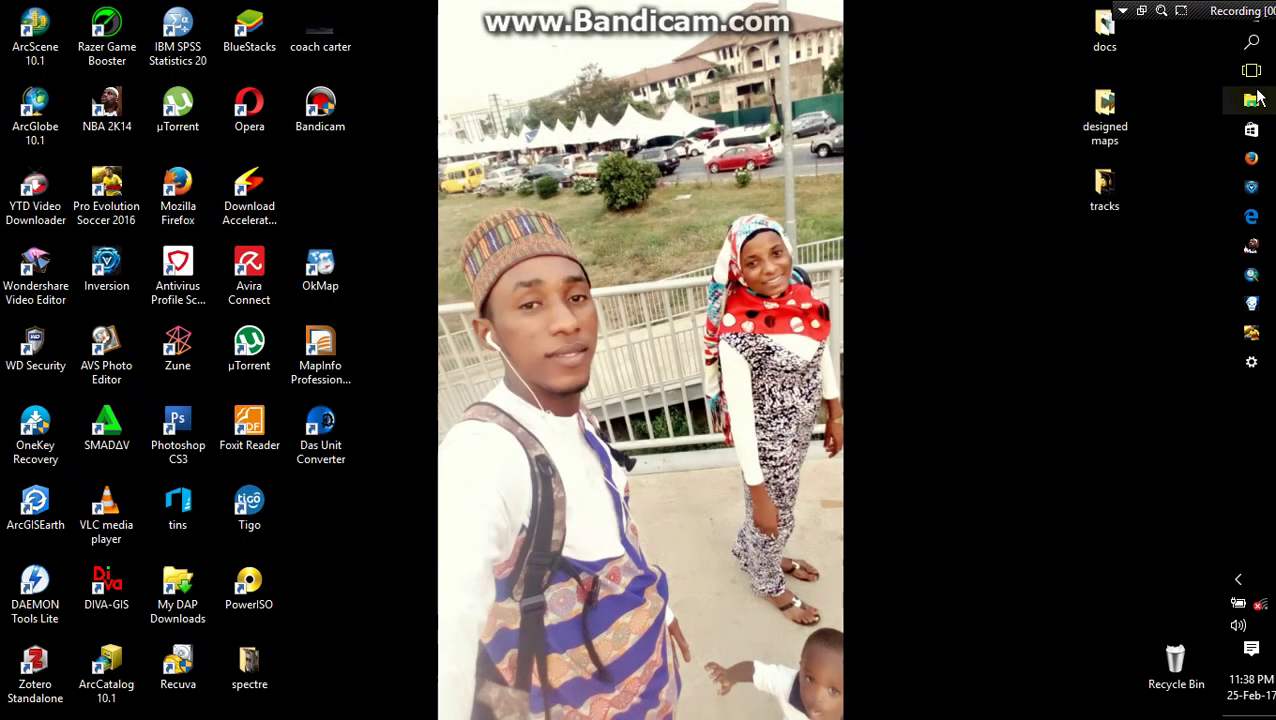
pyautogui.moveTo(1226, 101)
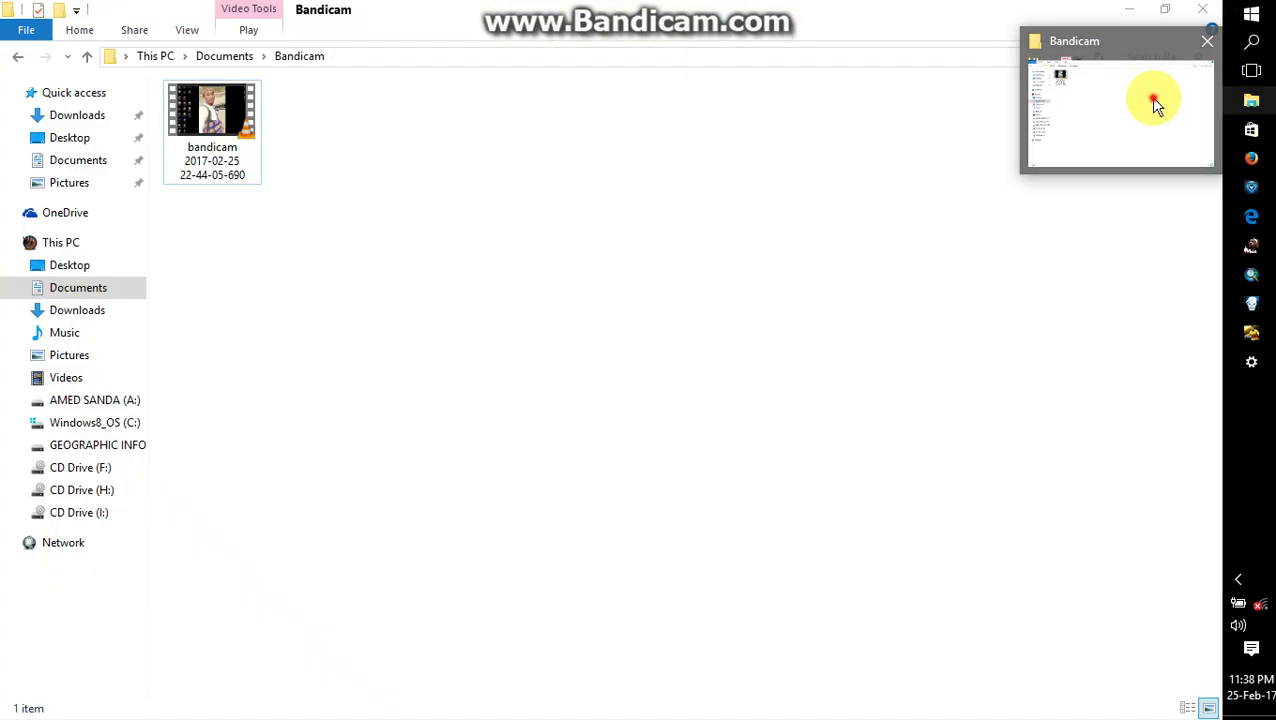
pyautogui.click(1155, 104)
pyautogui.click(77, 310)
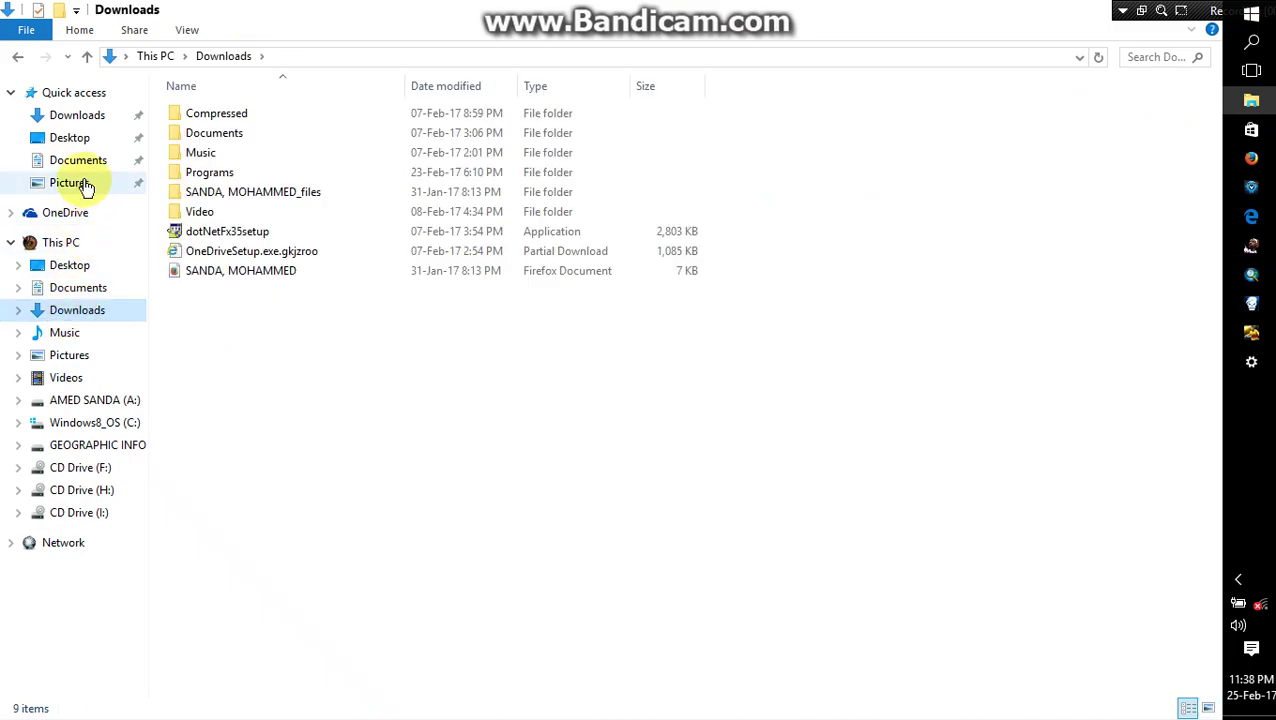
pyautogui.click(75, 287)
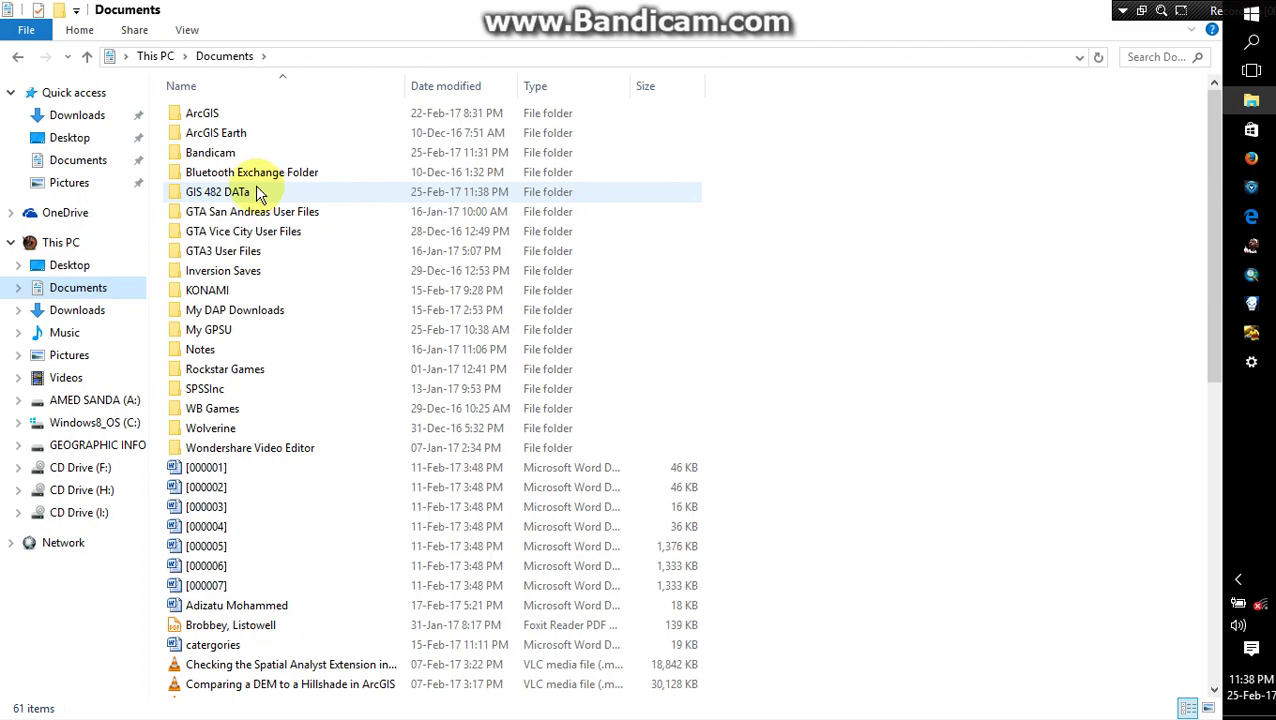
pyautogui.doubleClick(210, 192)
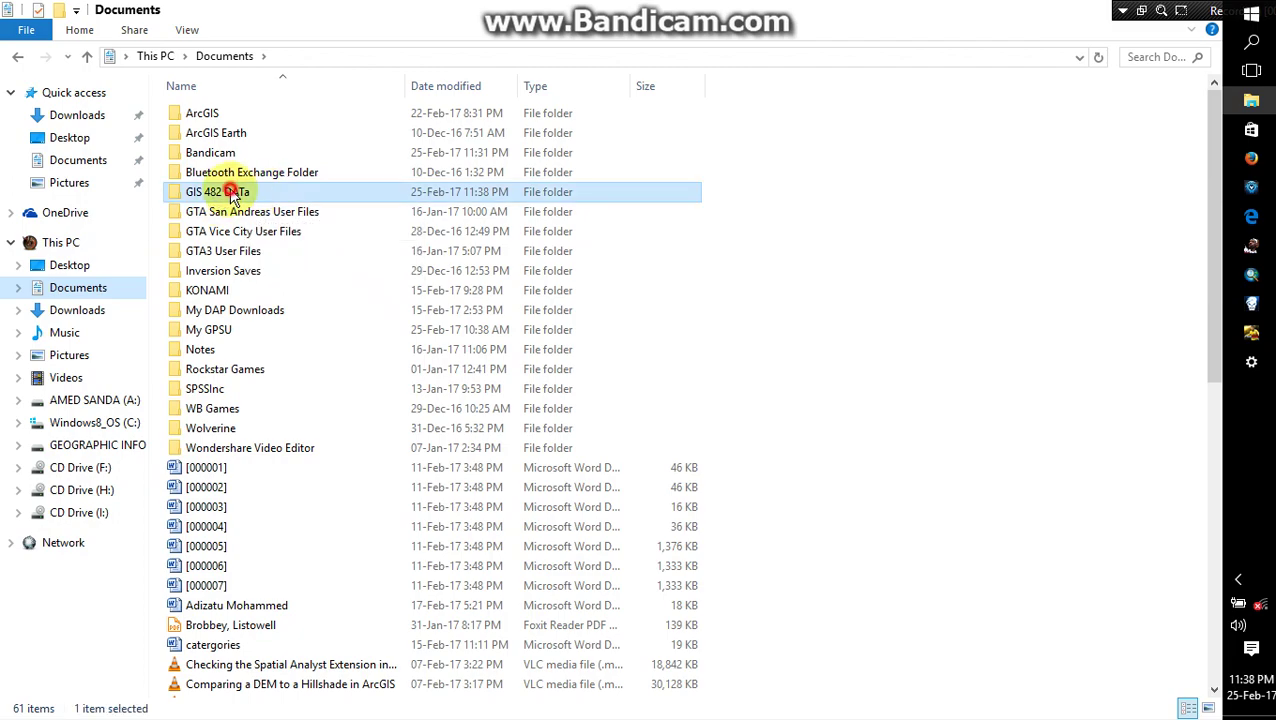
# Preview the exported Sekyere East district TIFF from its right-click menu
pyautogui.scroll(-11, 270, 328)
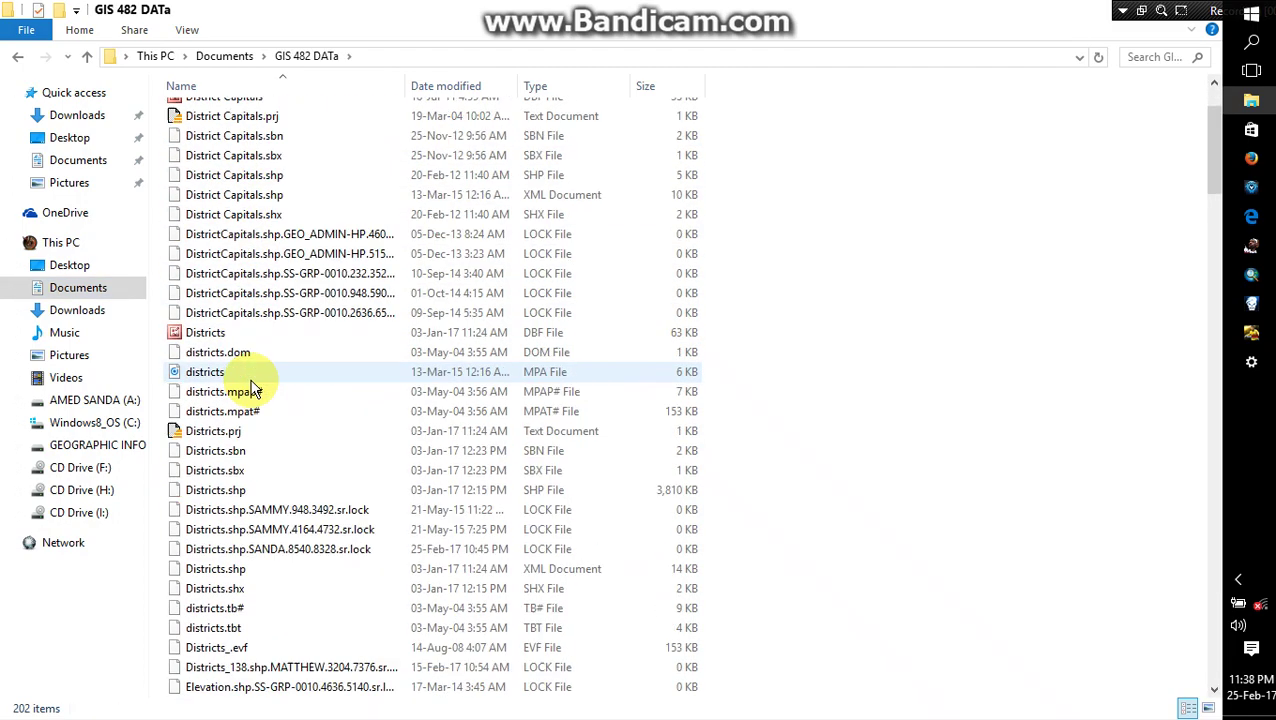
pyautogui.scroll(-20, 253, 390)
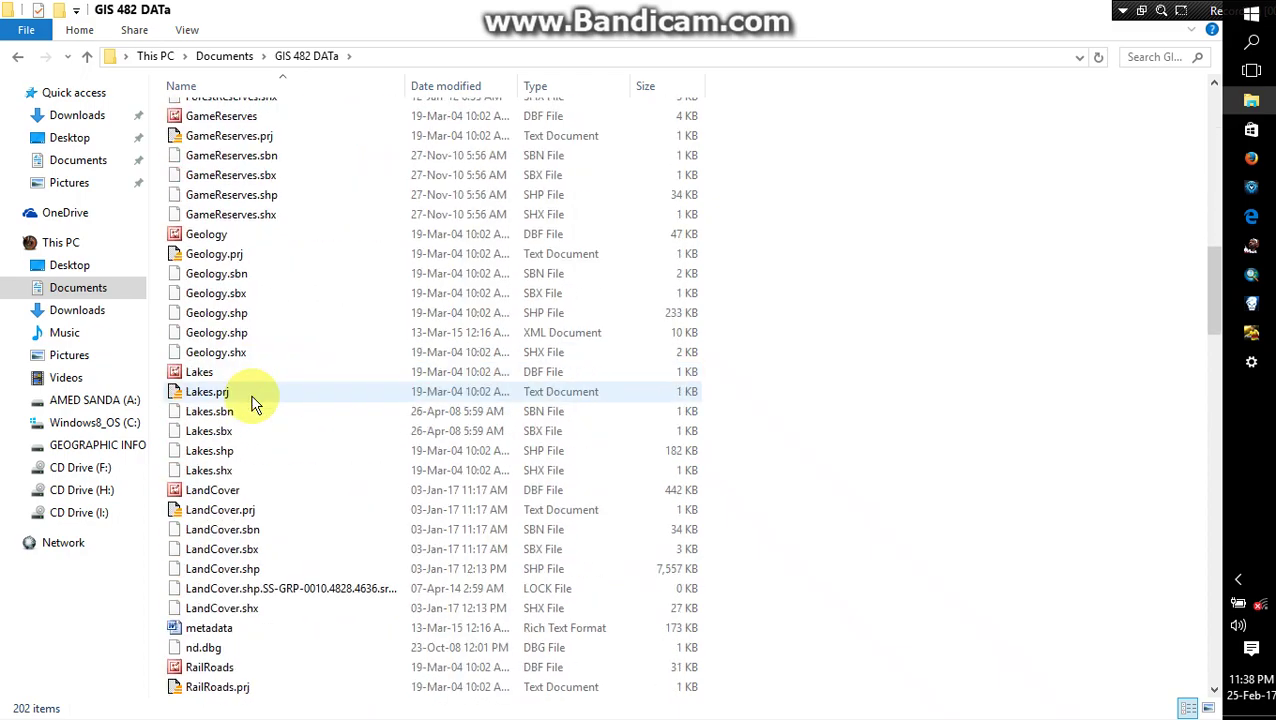
pyautogui.scroll(-20, 250, 472)
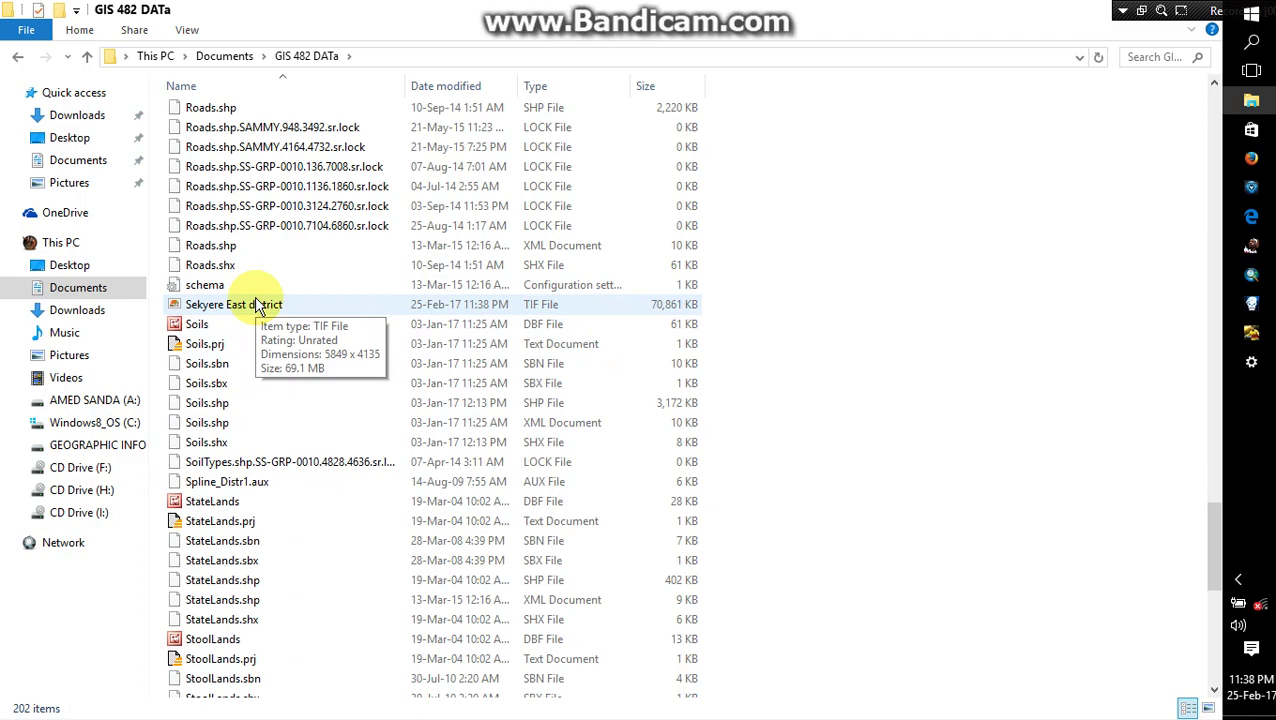
pyautogui.scroll(-3, 297, 178)
pyautogui.scroll(1, 296, 186)
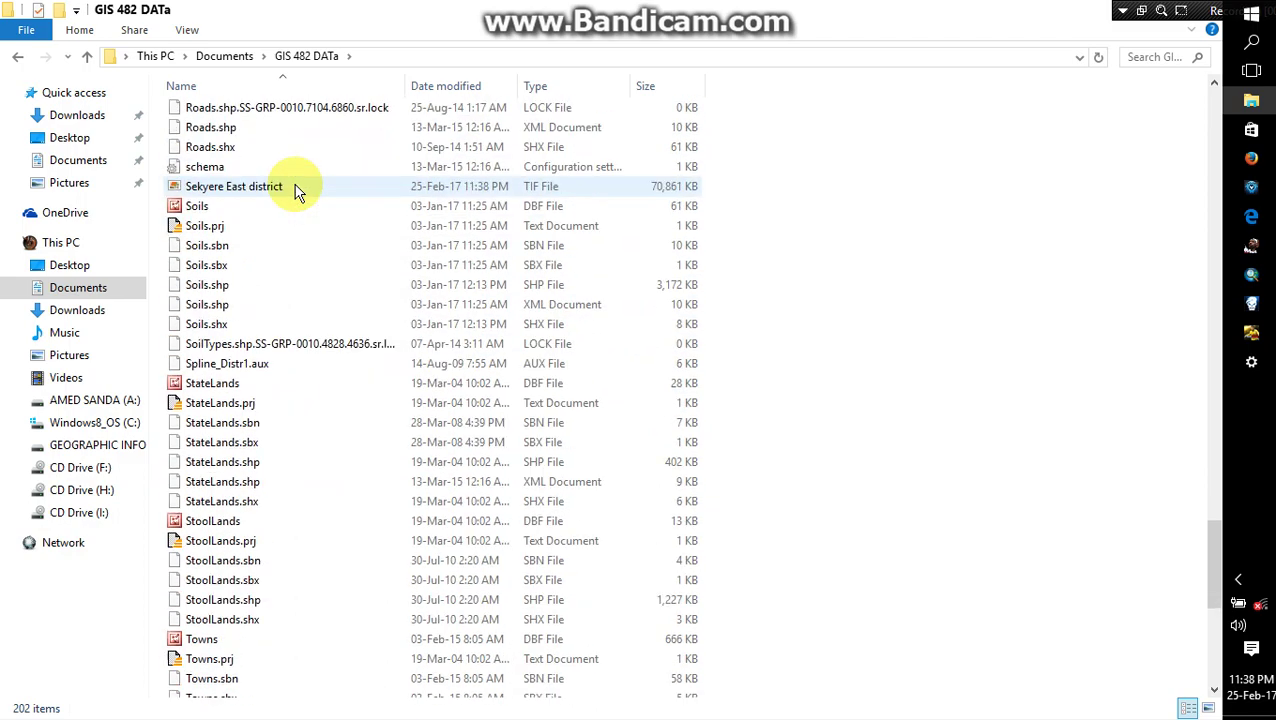
pyautogui.scroll(-2, 296, 190)
pyautogui.scroll(1, 294, 191)
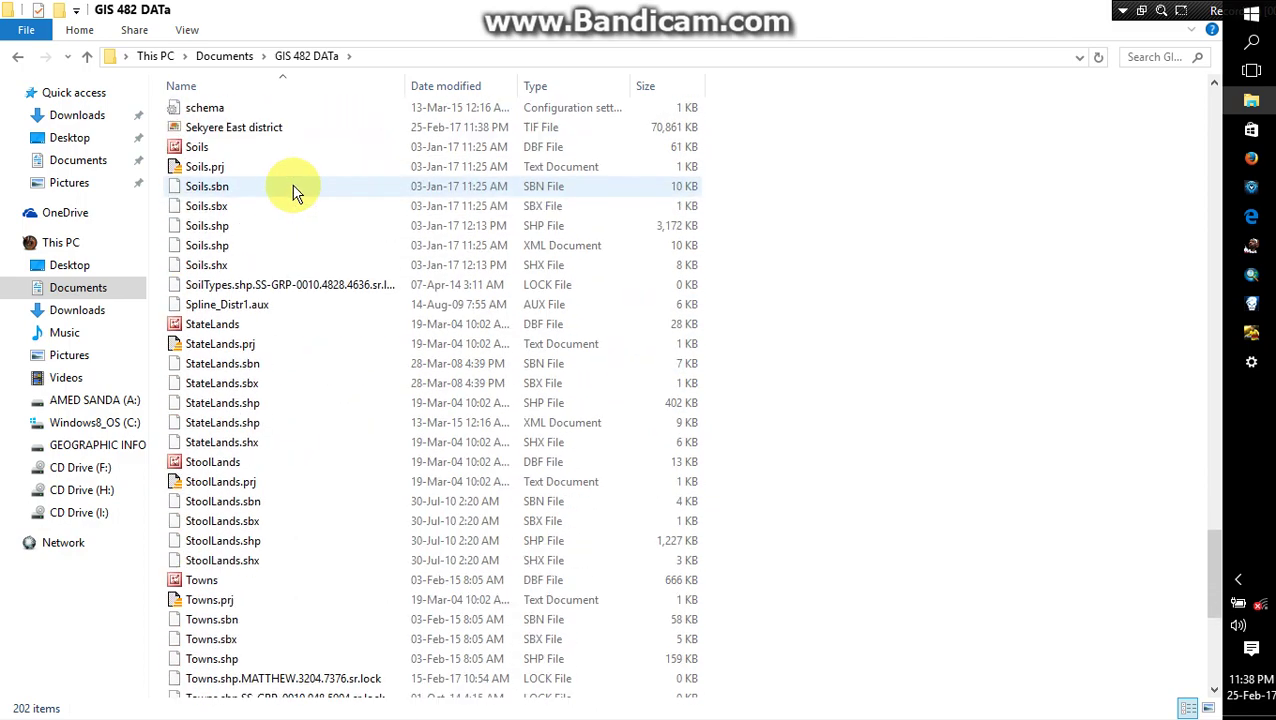
pyautogui.rightClick(246, 127)
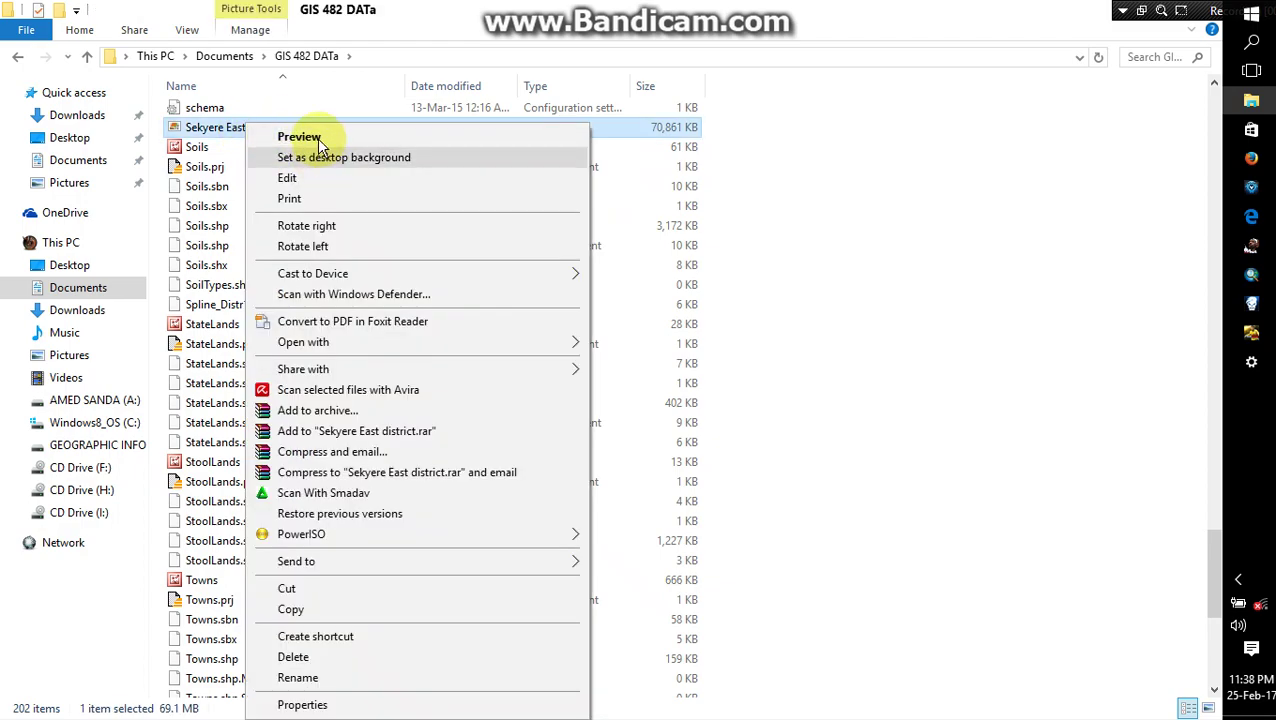
pyautogui.click(316, 140)
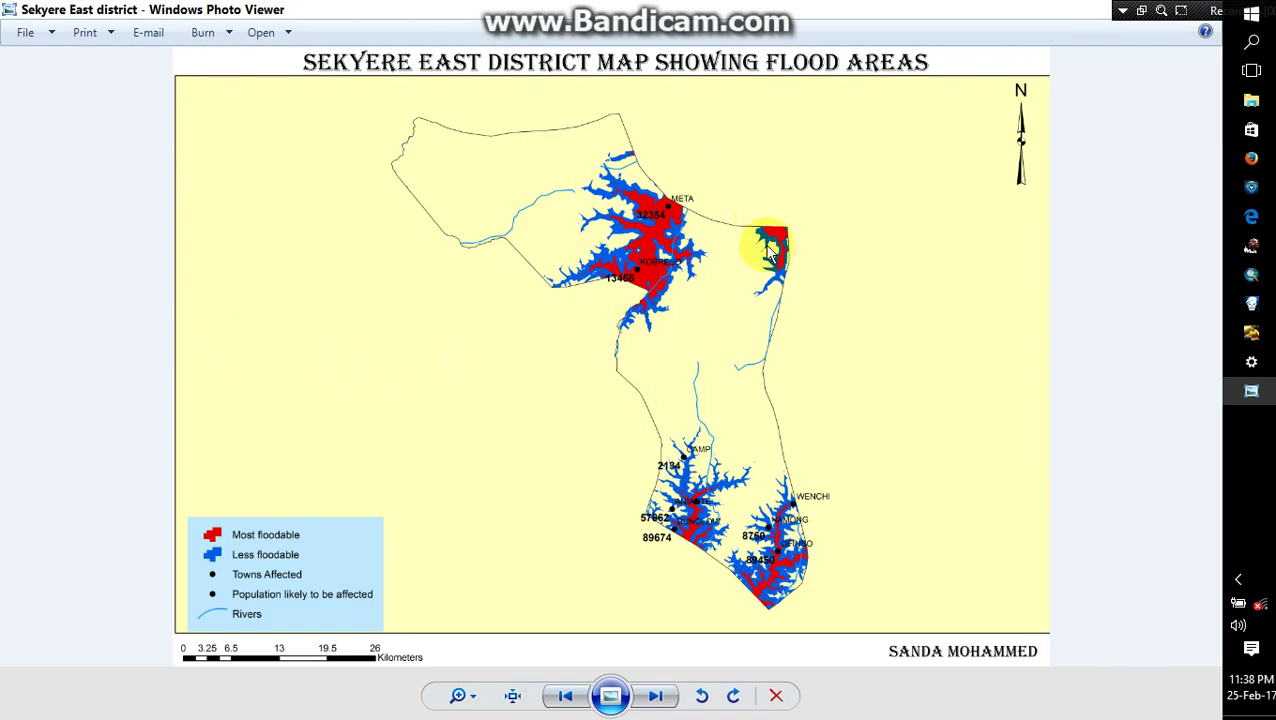
# Zoom into the flood map in Photo Viewer and back out to inspect it
pyautogui.scroll(4, 662, 255)
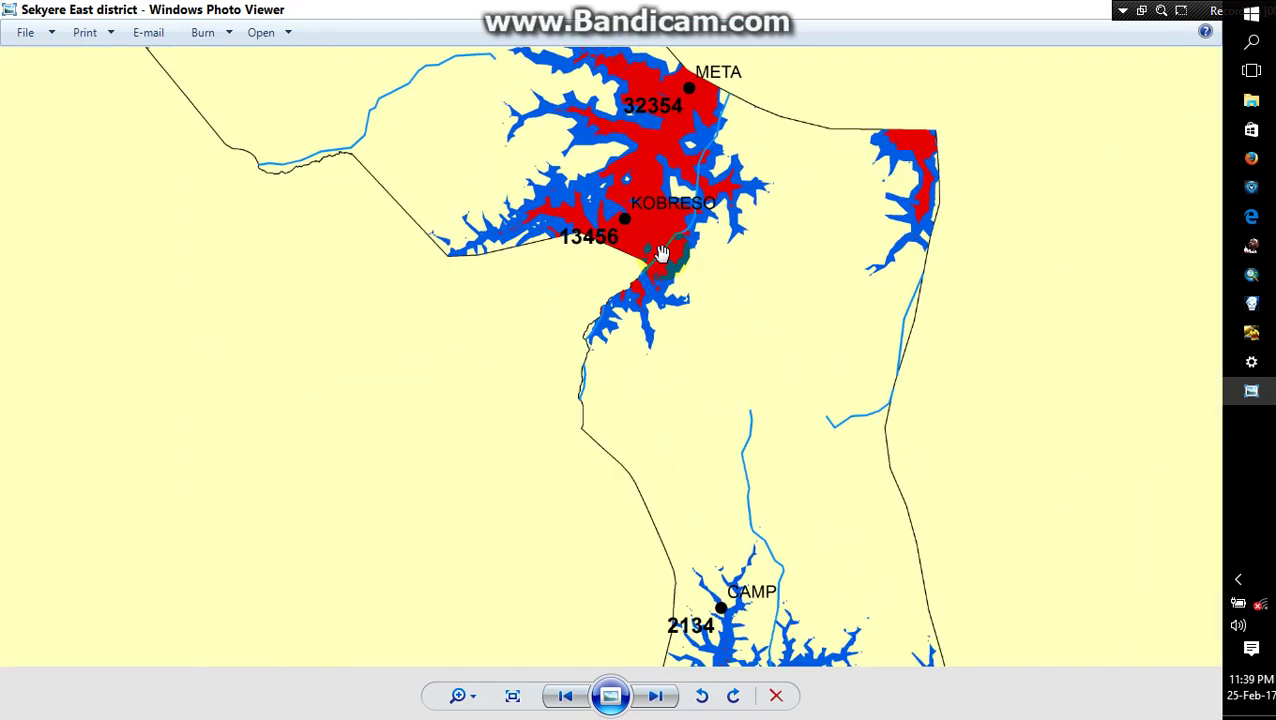
pyautogui.scroll(-5, 662, 255)
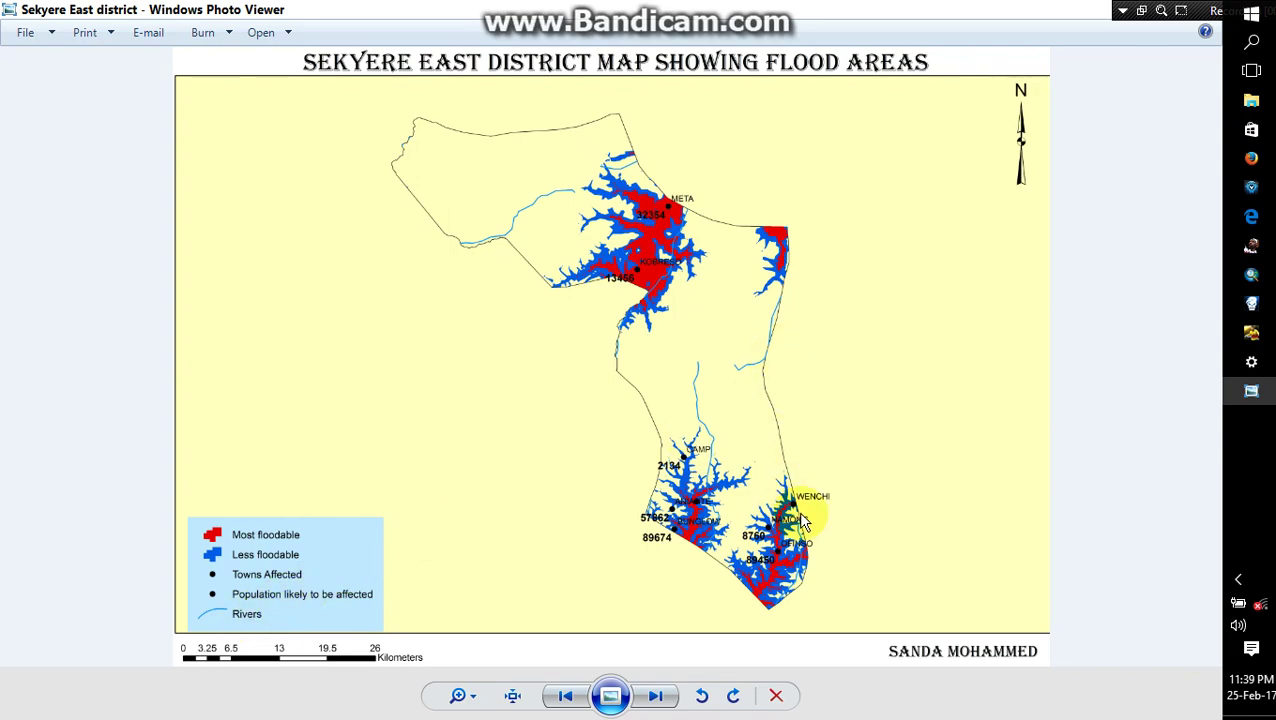
pyautogui.scroll(1, 757, 341)
pyautogui.scroll(-1, 757, 347)
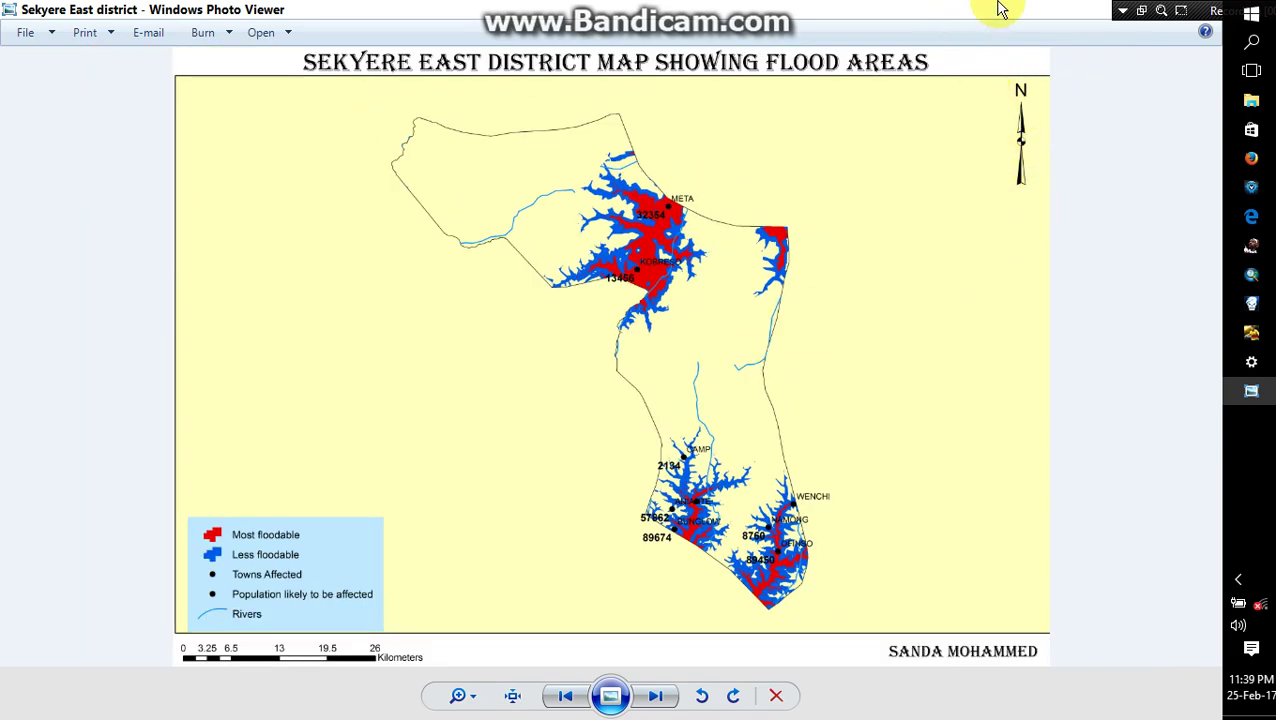
# Minimize Photo Viewer and the GIS 482 DATa Explorer window
pyautogui.doubleClick(1032, 14)
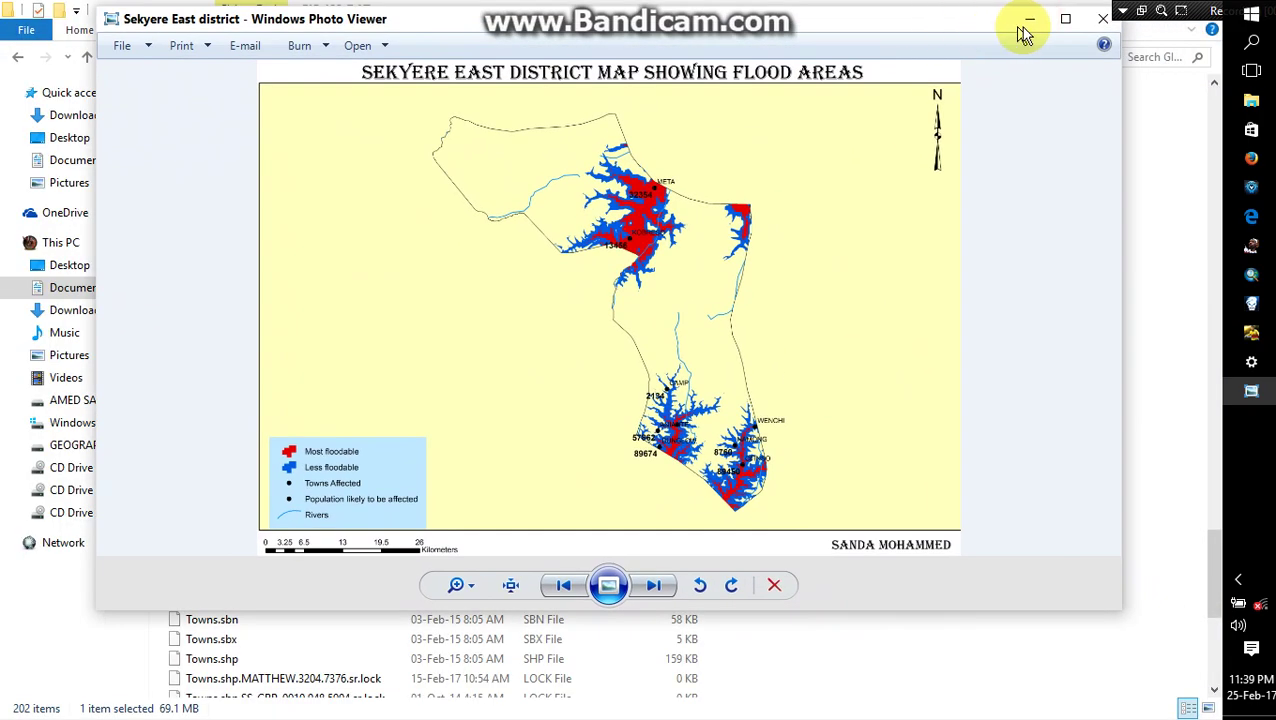
pyautogui.click(1027, 30)
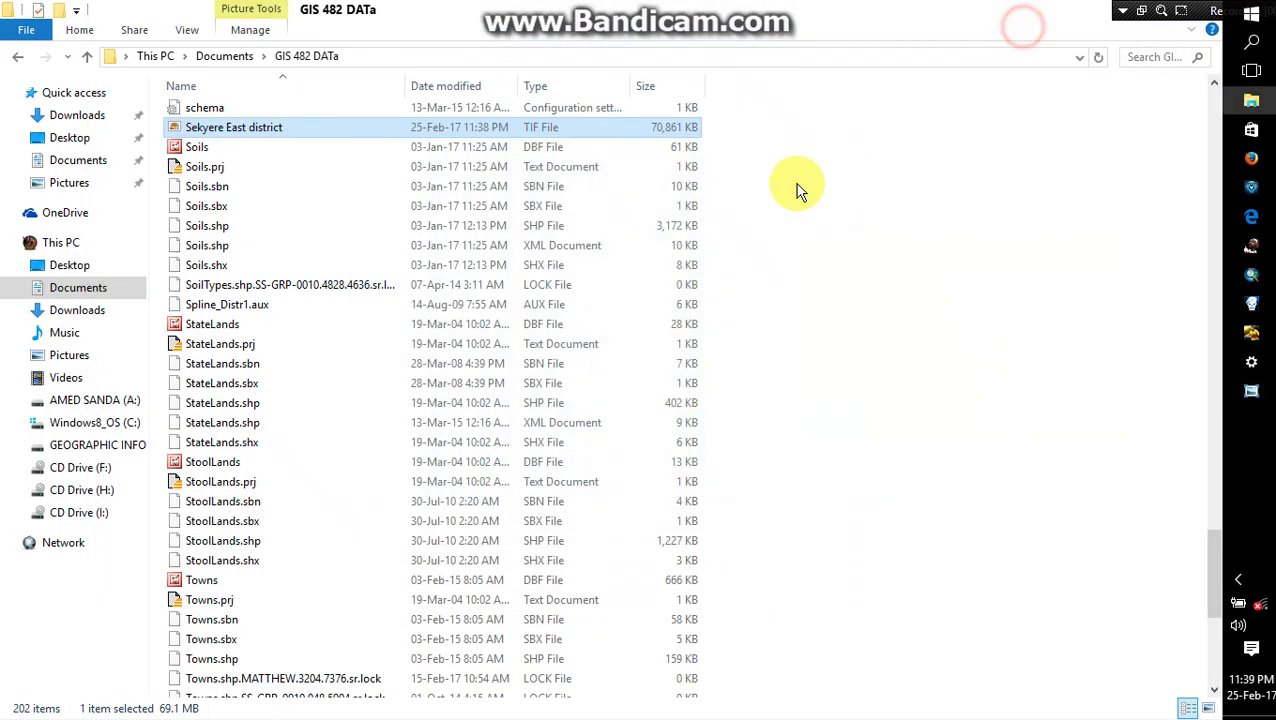
pyautogui.doubleClick(1100, 18)
pyautogui.click(541, 201)
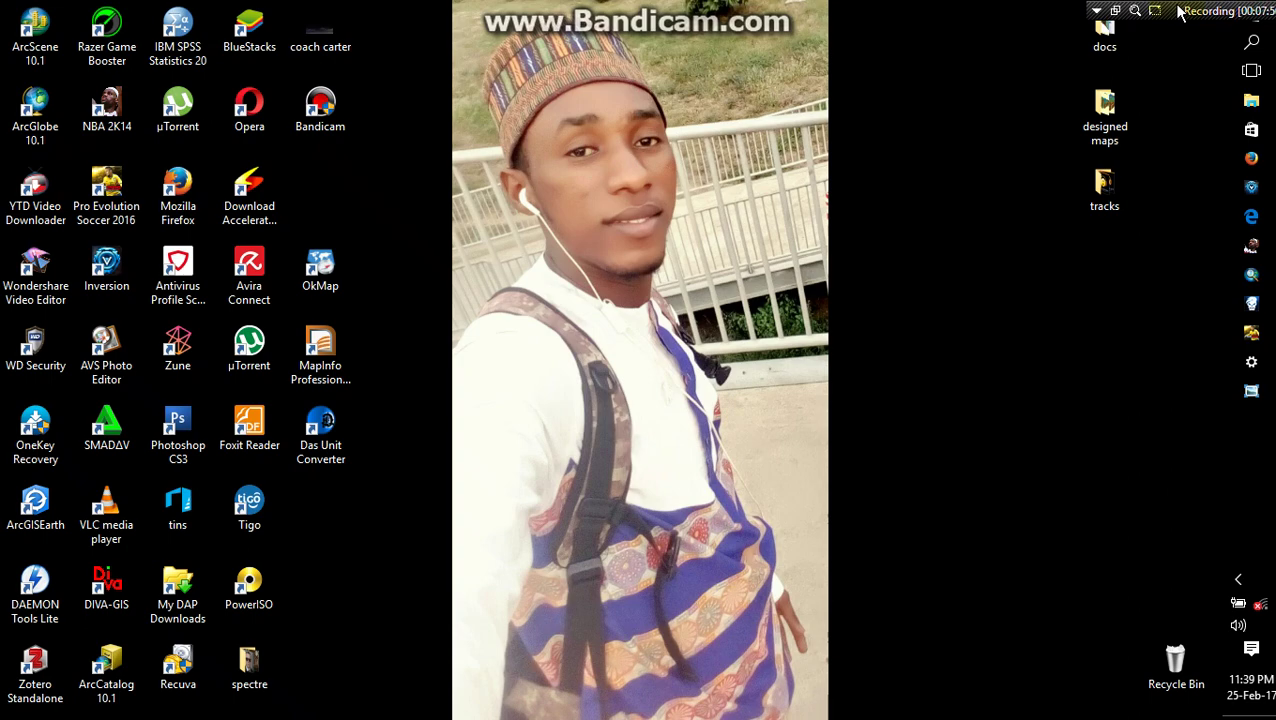
pyautogui.moveTo(1179, 10); pyautogui.dragTo(1145, 11)
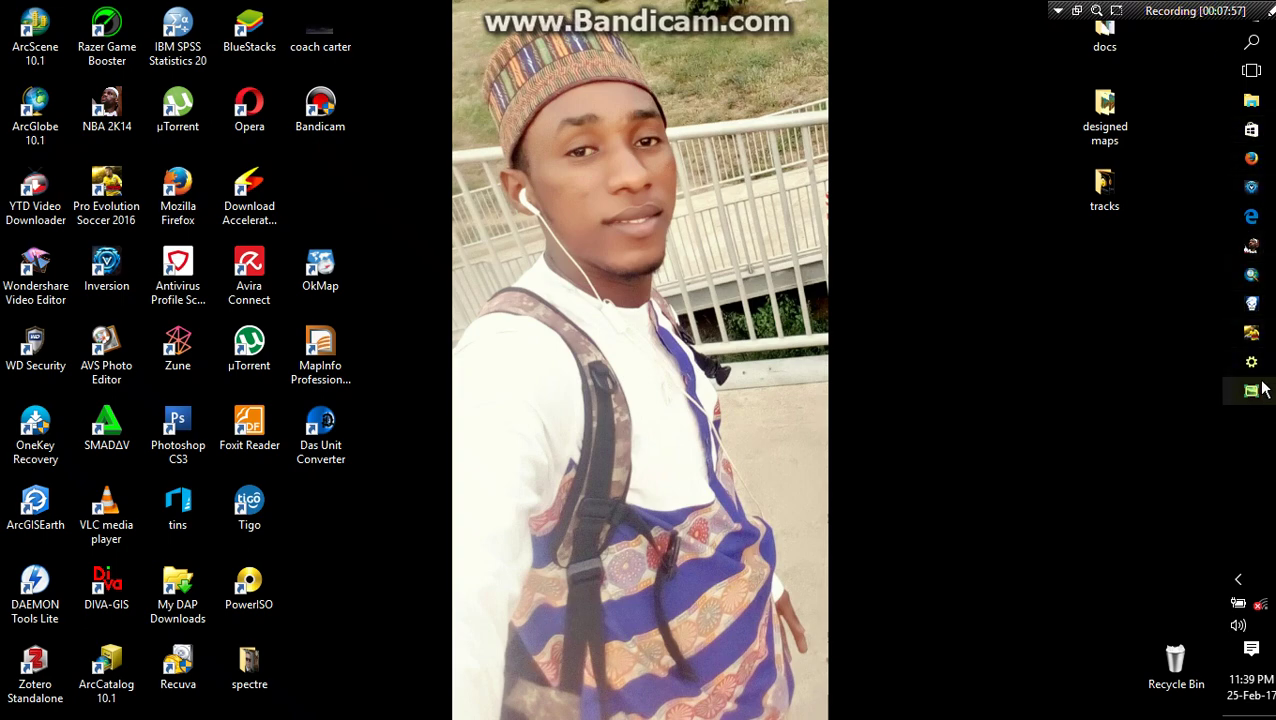
pyautogui.moveTo(1268, 395)
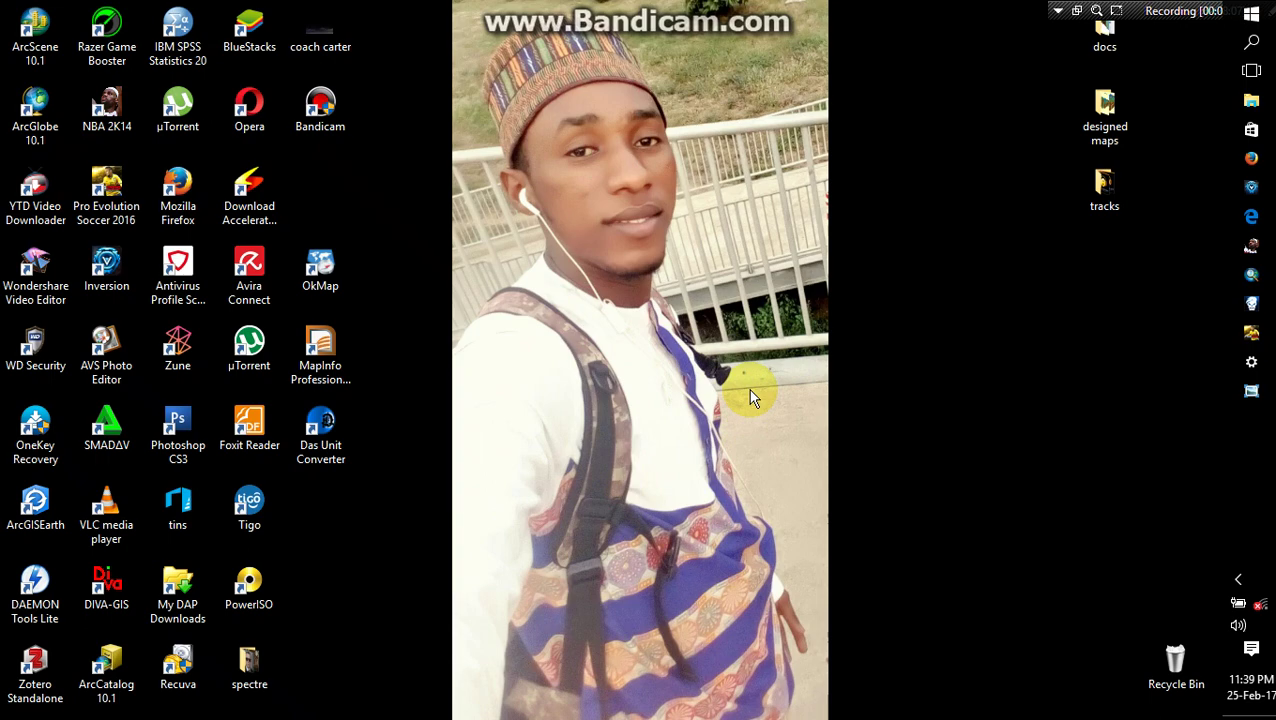
# Launch Excel by entering 'excel' in the Win+R Run box
pyautogui.press('super+r')
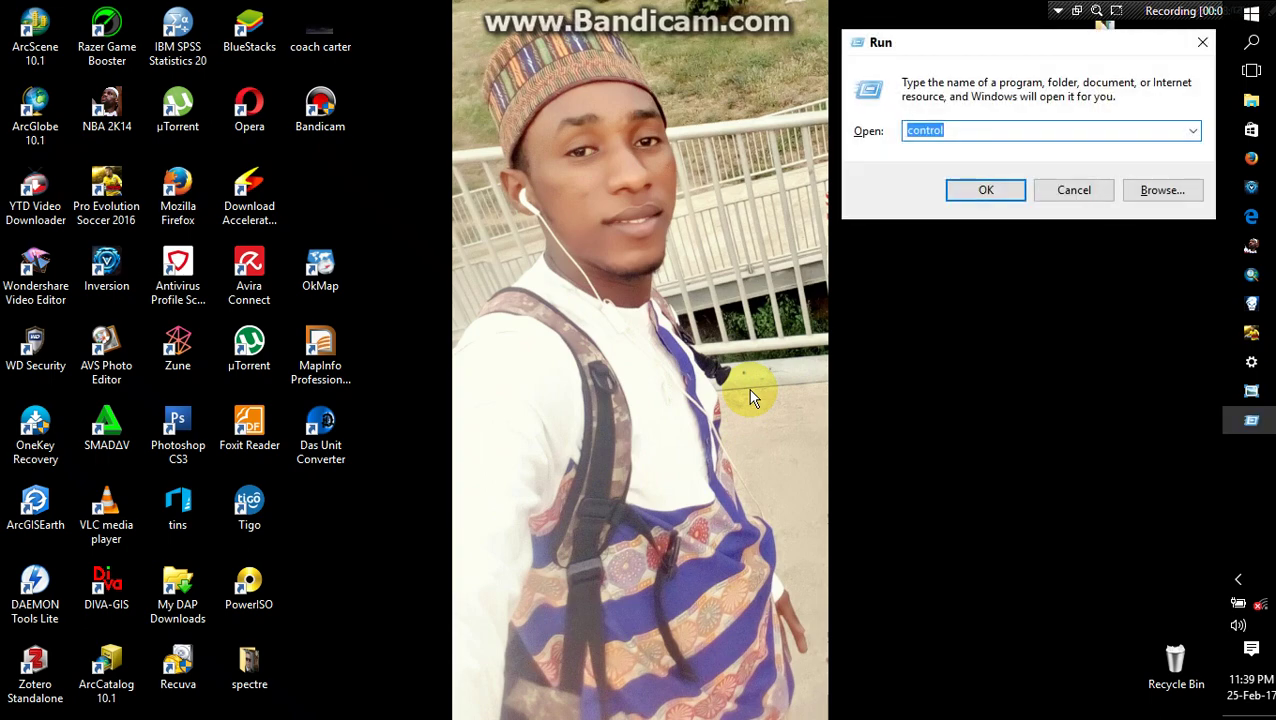
pyautogui.press('BackSpace')
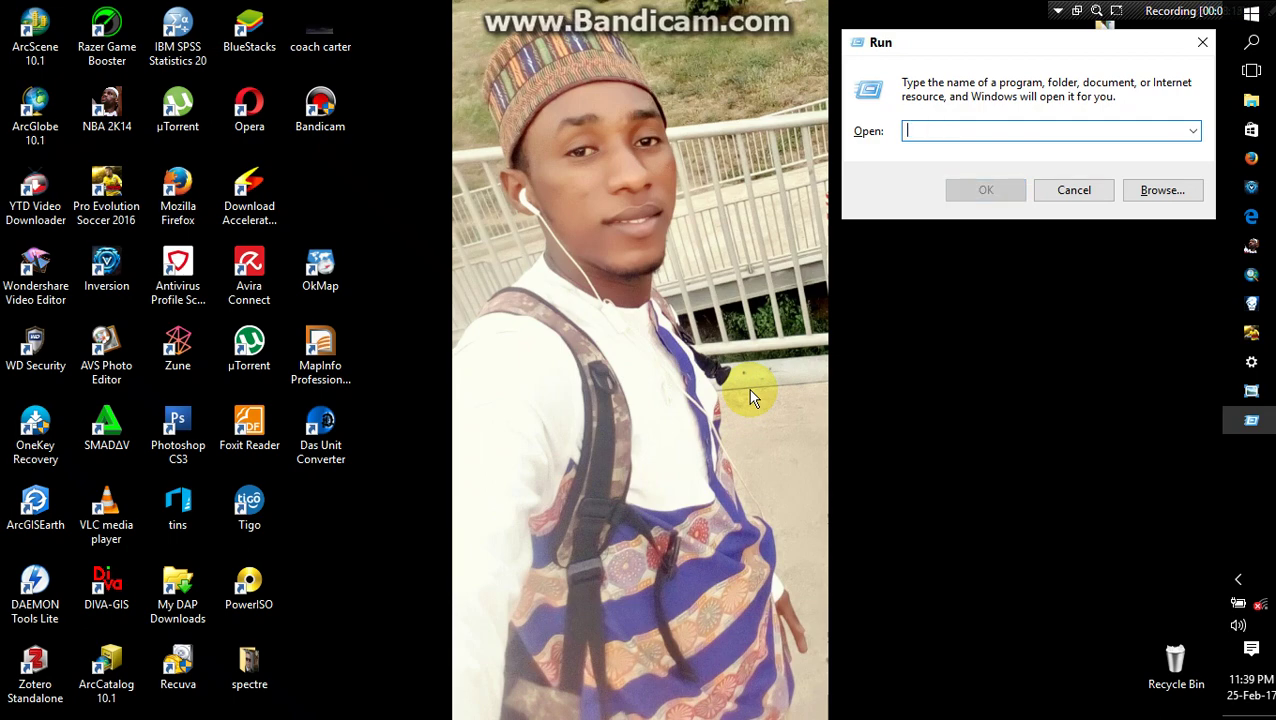
pyautogui.write('excel')
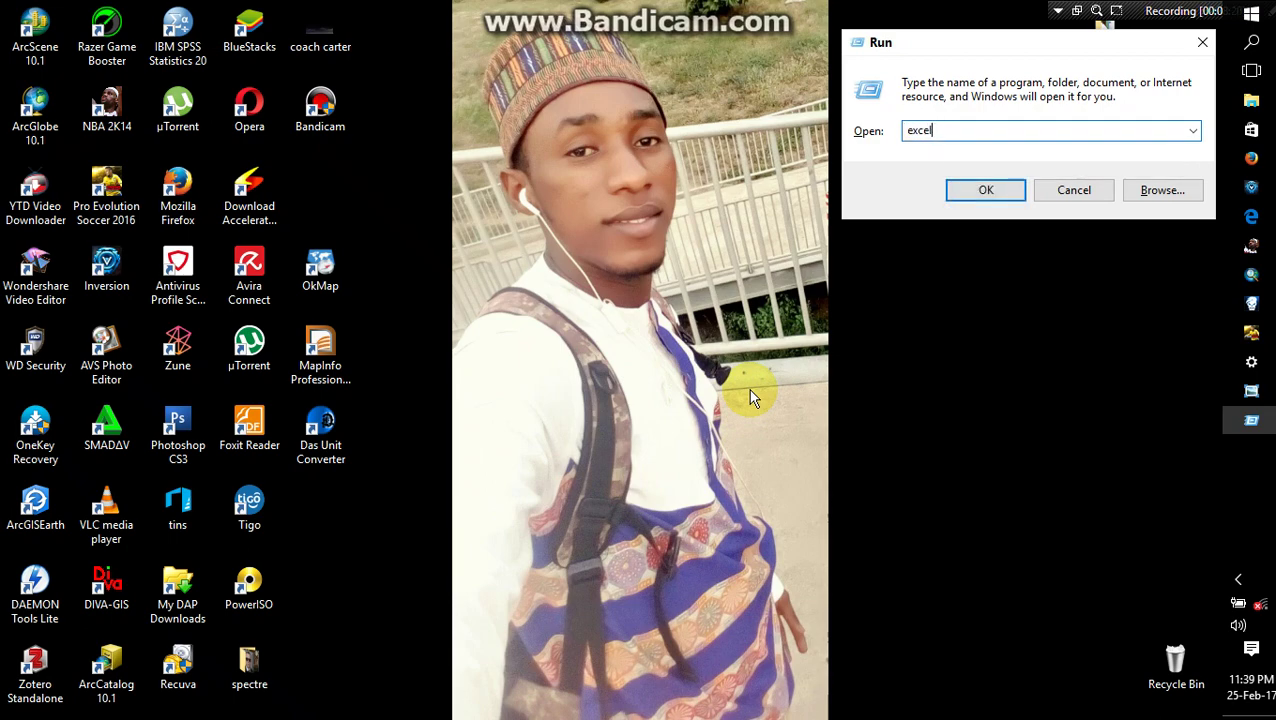
pyautogui.press('Return')
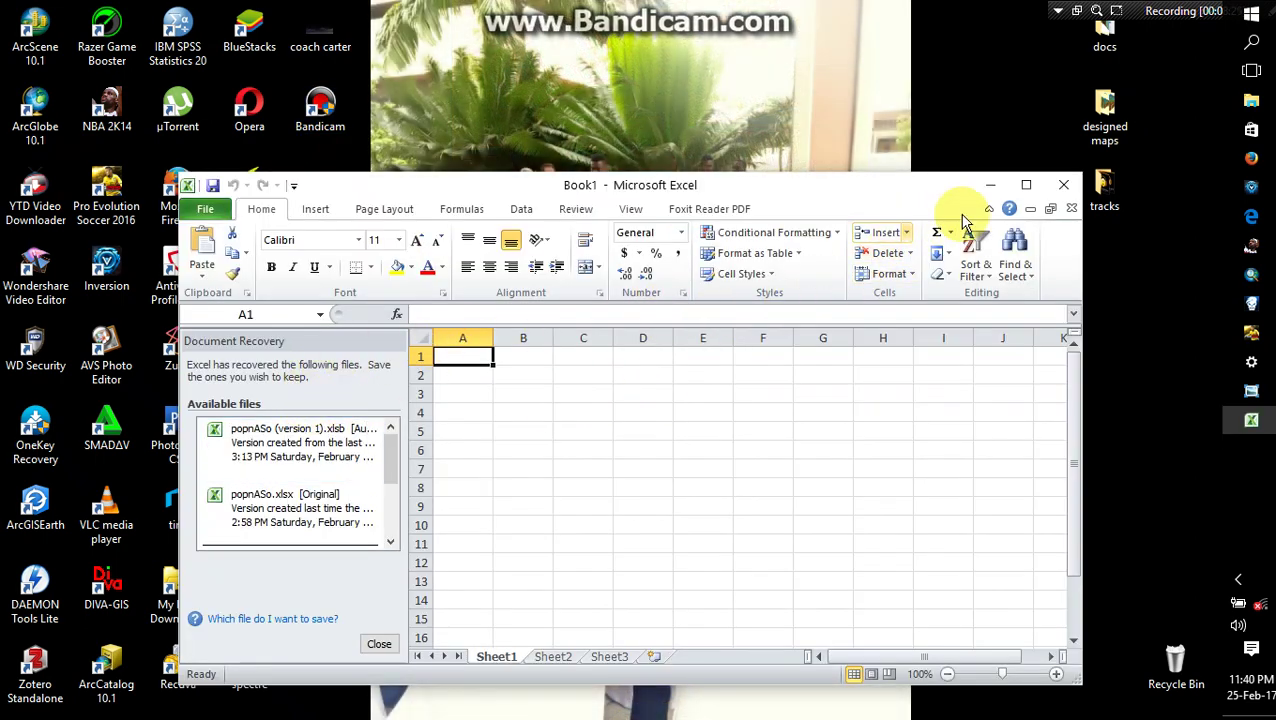
# Maximize Excel and close Document Recovery, keeping recovered files to view later
pyautogui.click(1026, 185)
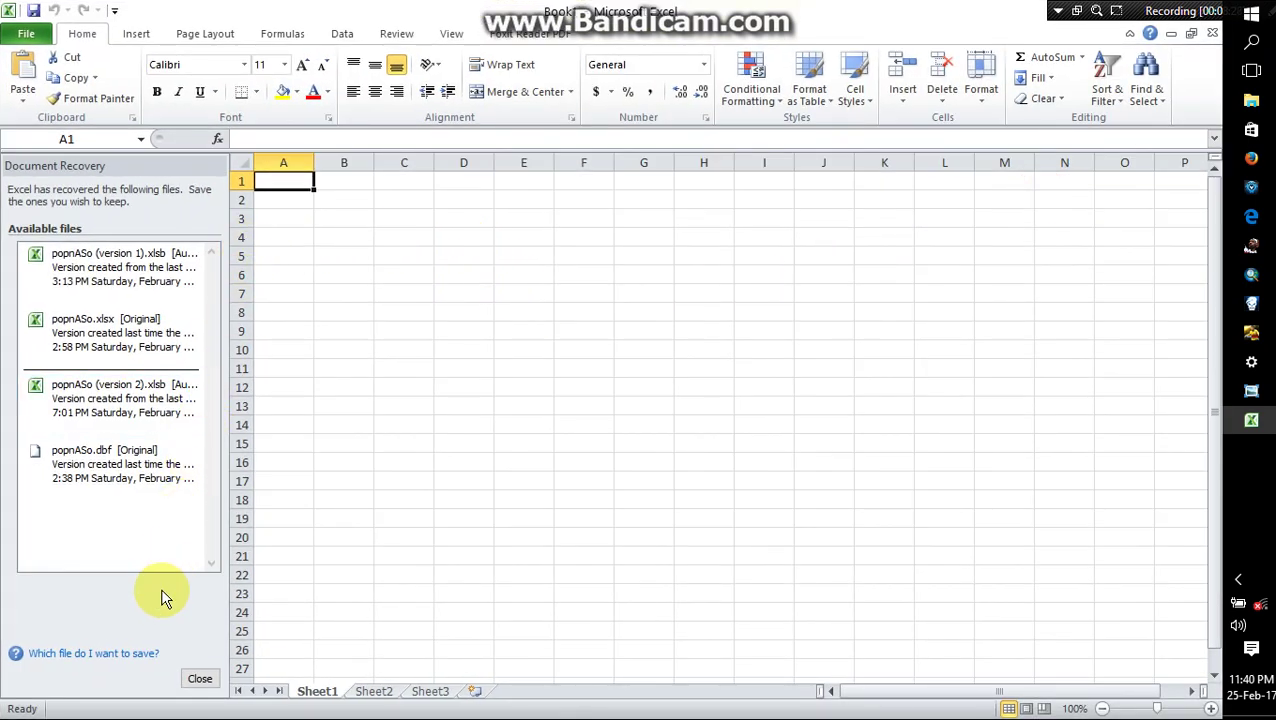
pyautogui.click(201, 680)
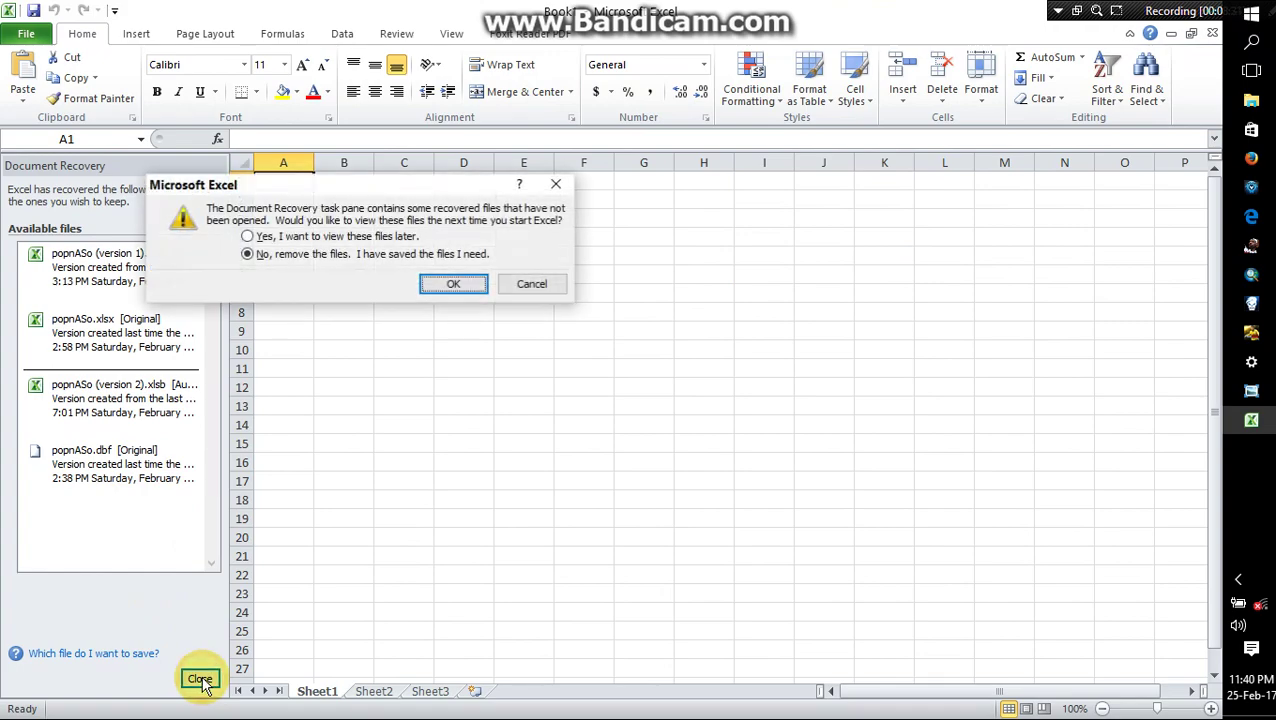
pyautogui.click(249, 238)
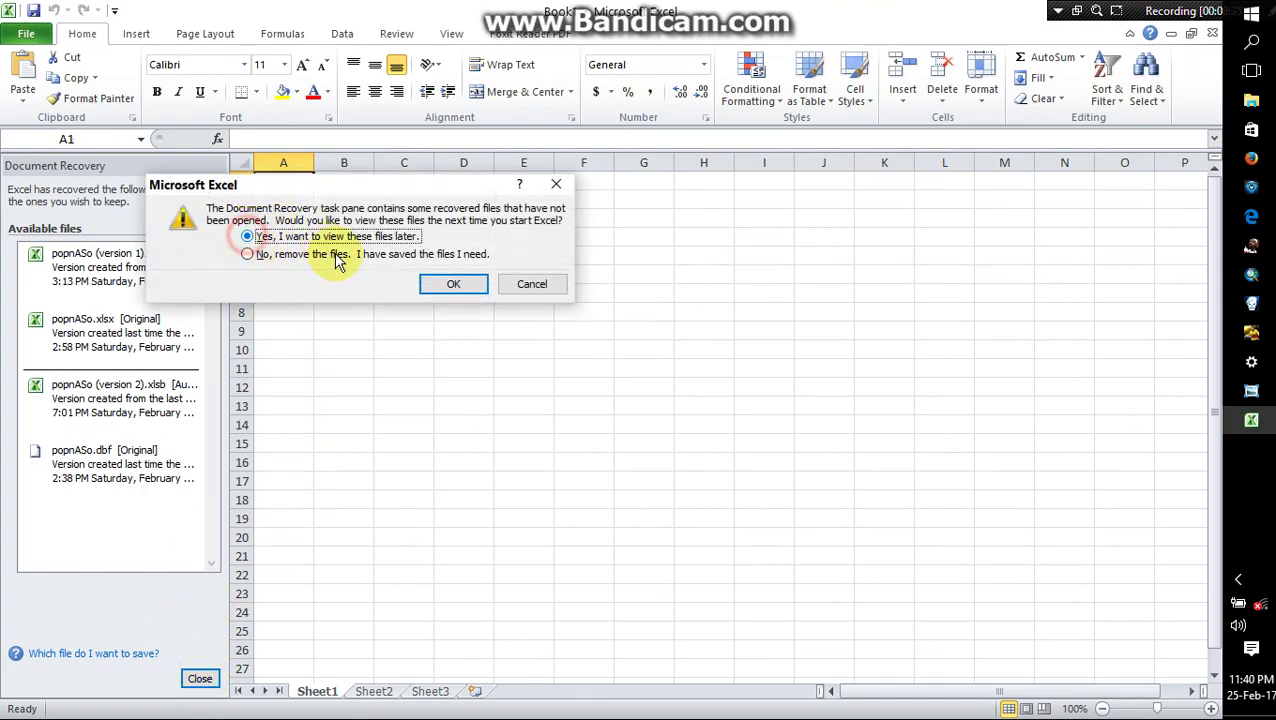
pyautogui.click(450, 285)
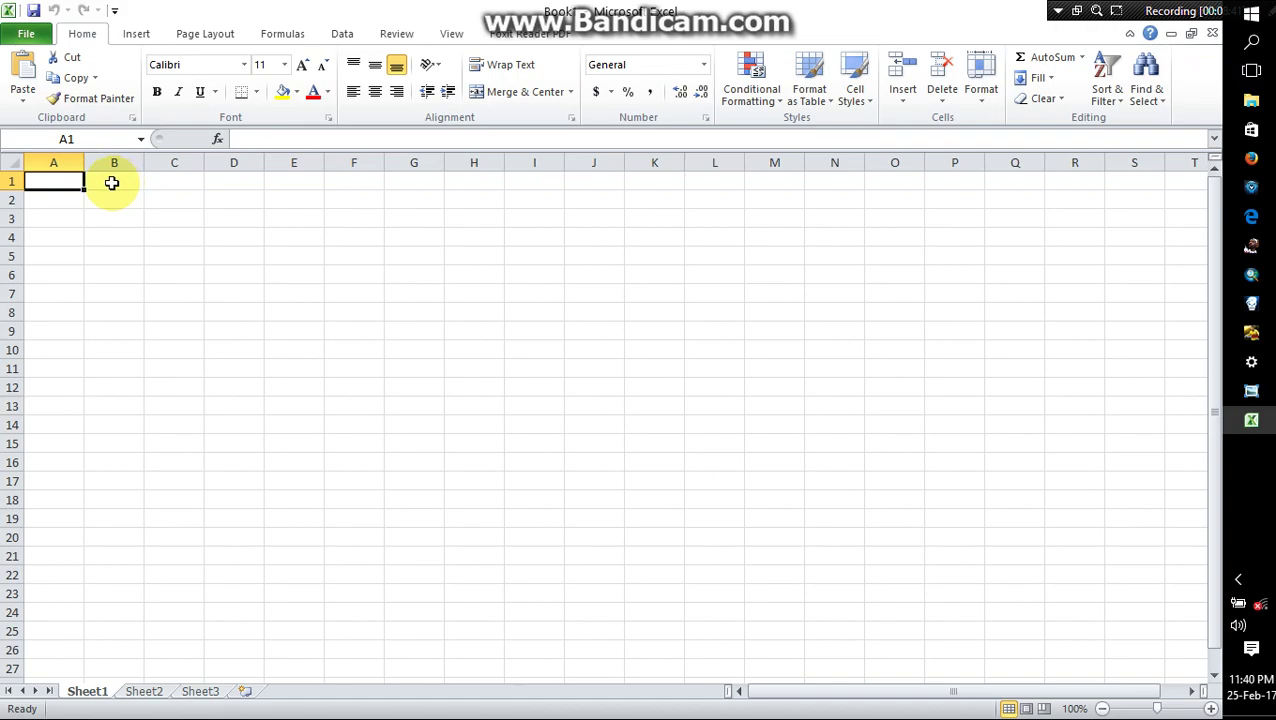
pyautogui.click(1127, 10)
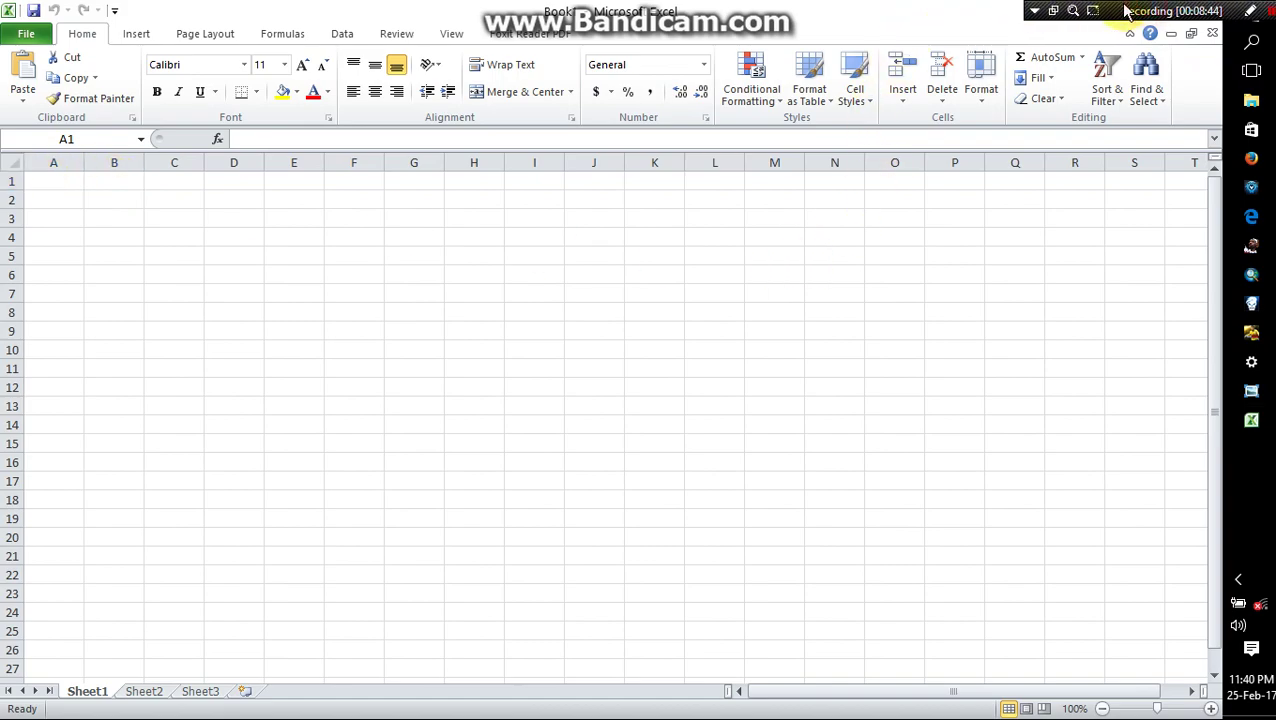